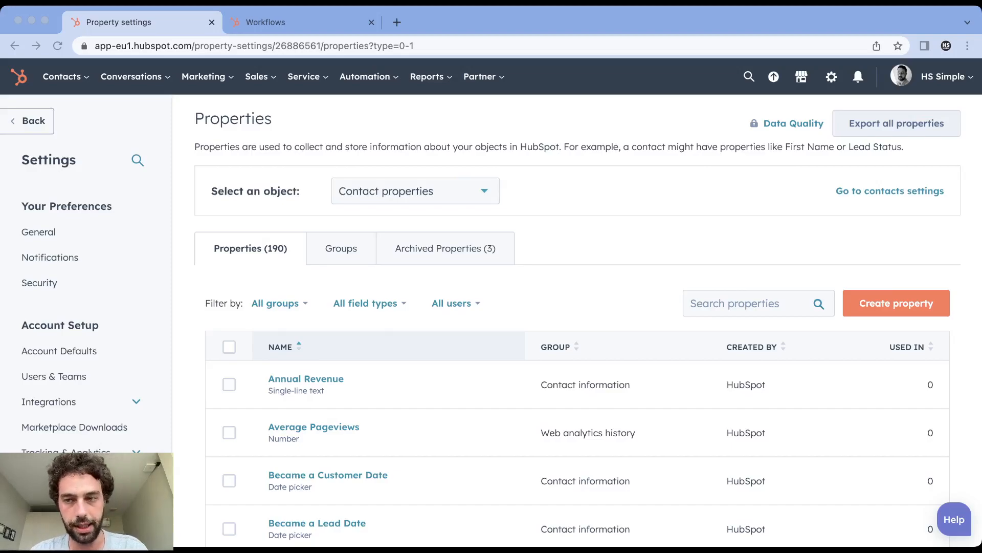
# - Start a new contact property labelled "Unqualified Reasons" in the Contact information group and proceed to its field type
pyautogui.click(747, 304)
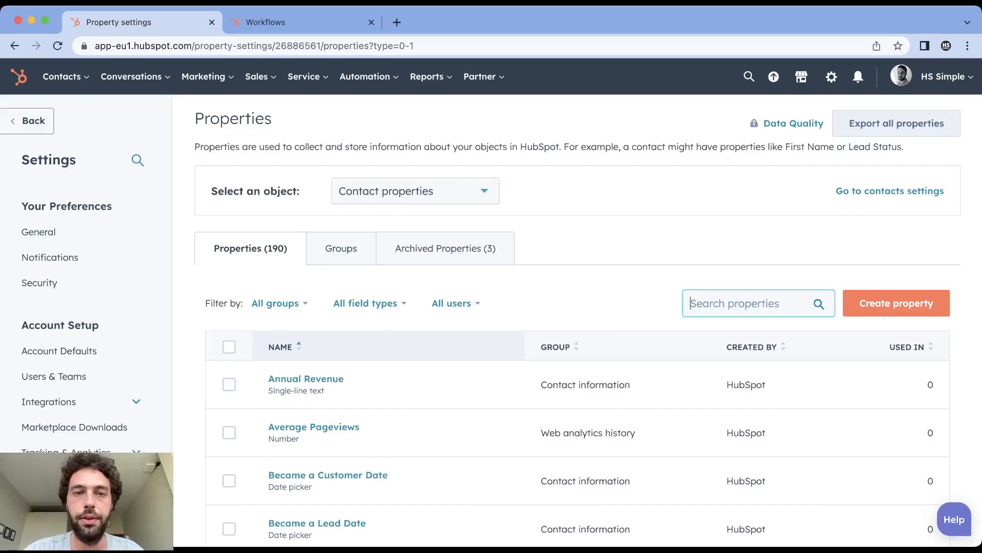
pyautogui.click(896, 303)
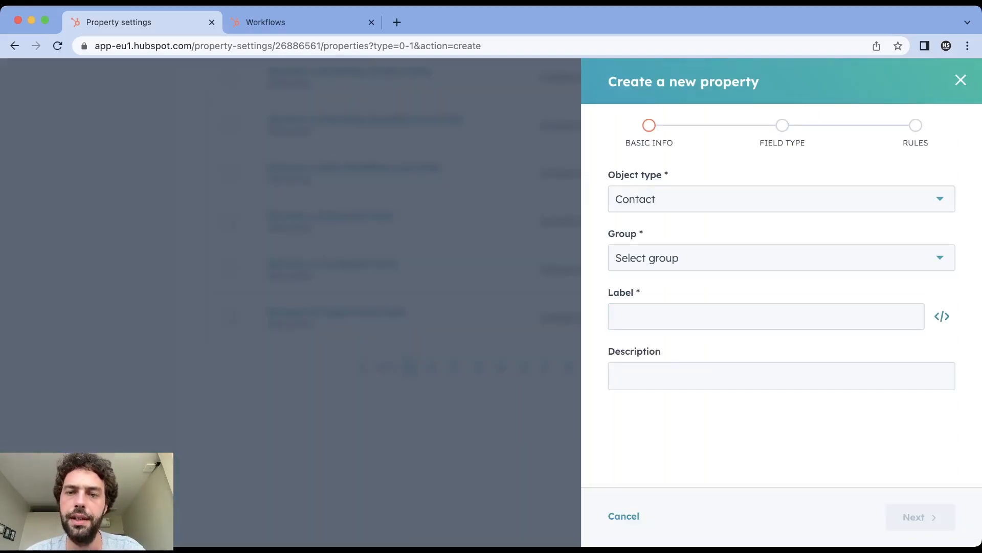
pyautogui.click(781, 258)
pyautogui.click(667, 357)
pyautogui.click(670, 316)
pyautogui.write('Unqu')
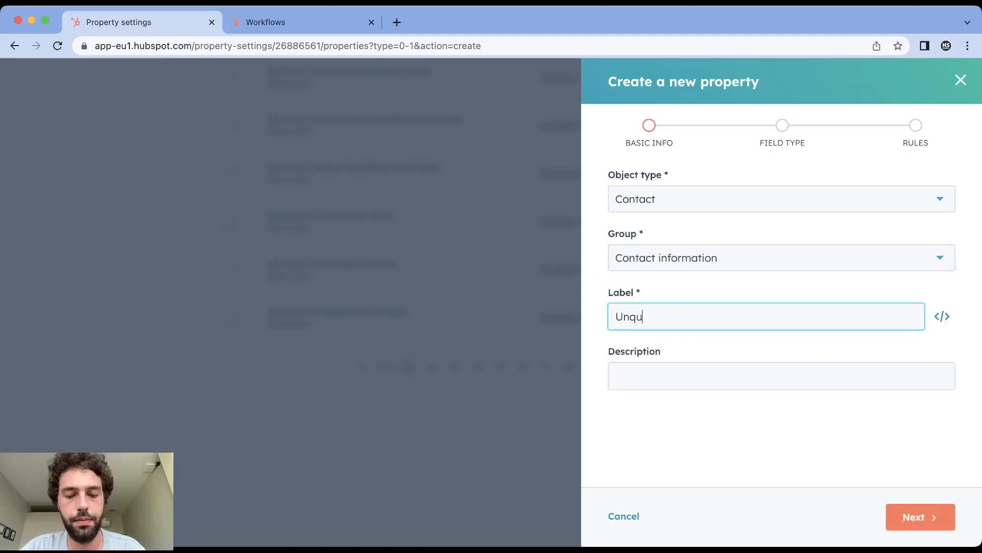
pyautogui.write('alified re')
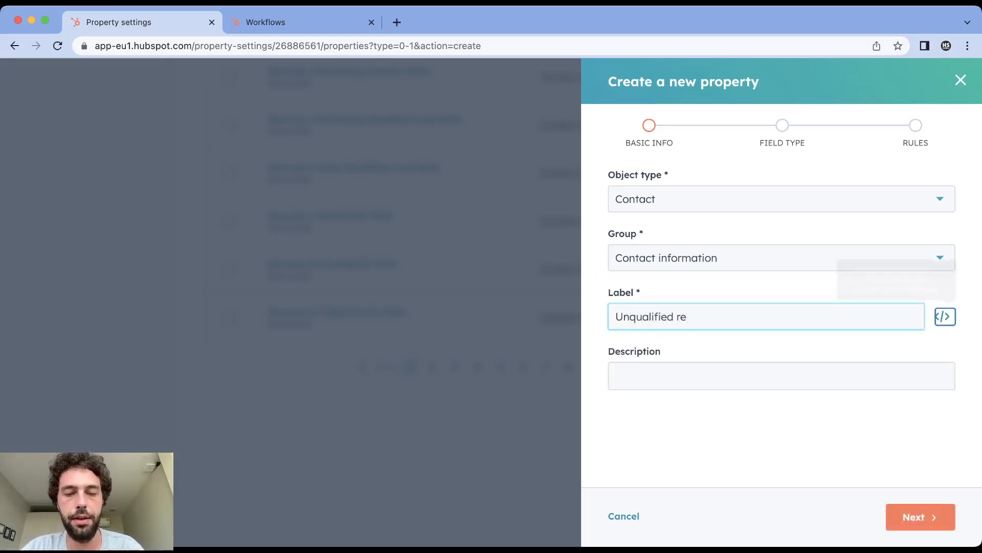
pyautogui.write('ason')
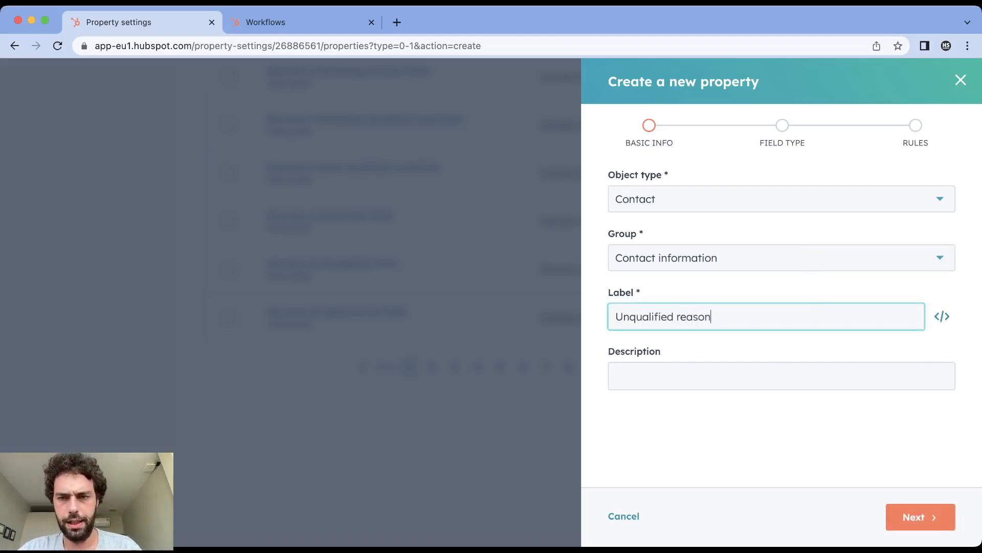
pyautogui.write('s')
pyautogui.press('BackSpace')
pyautogui.write('R')
pyautogui.press('Return')
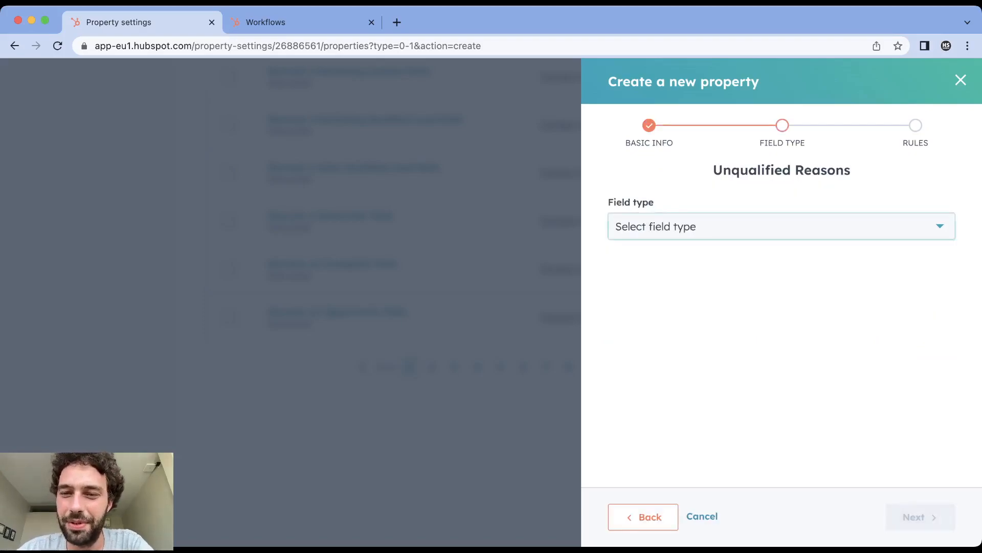
# - Set the property's field type to Multiple checkboxes and enter "phone unknown" as the first option
pyautogui.click(782, 226)
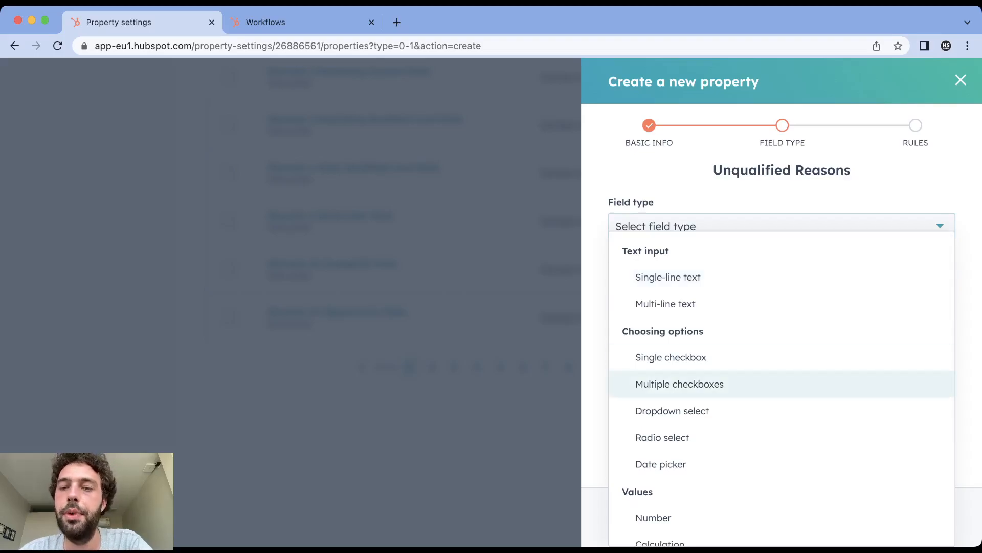
pyautogui.press('Return')
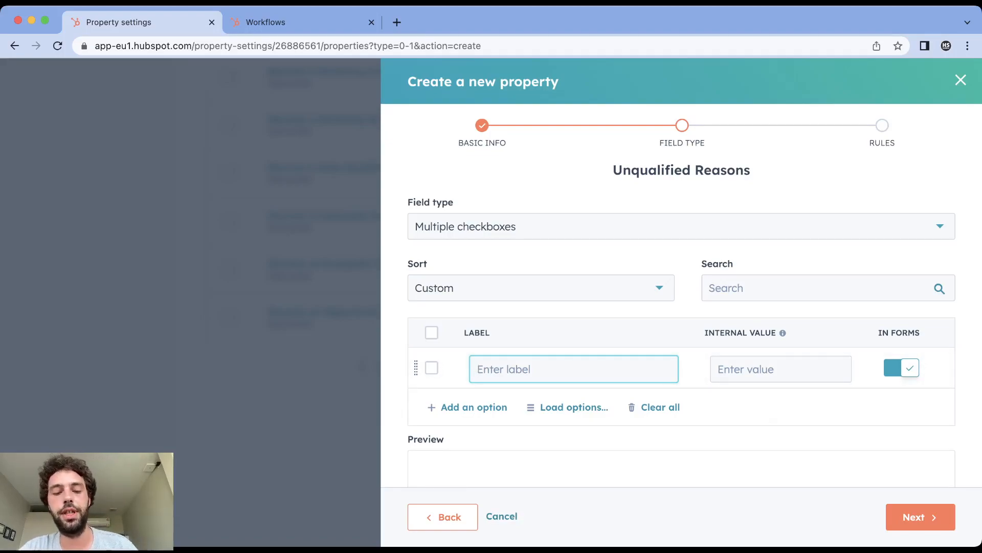
pyautogui.write('Pho')
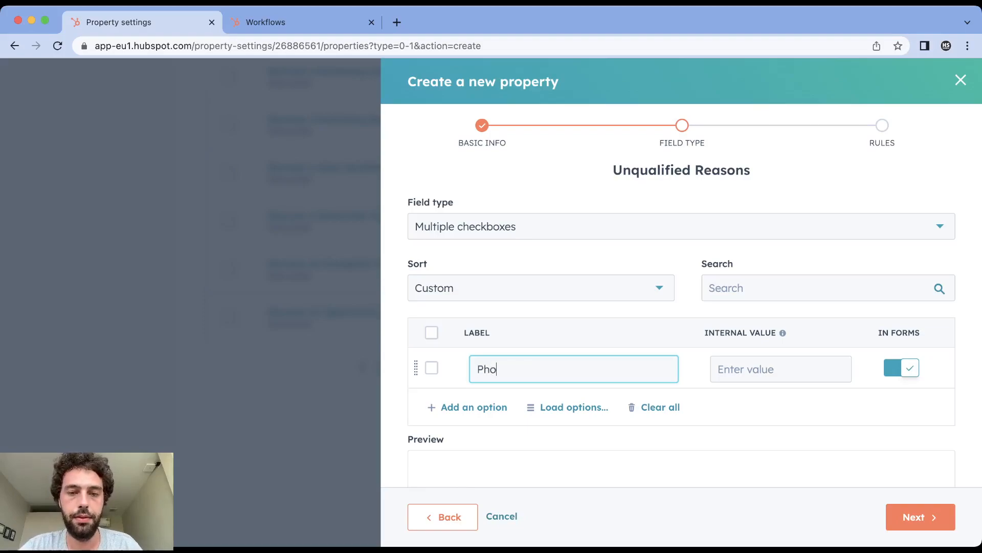
pyautogui.write('ne Unk')
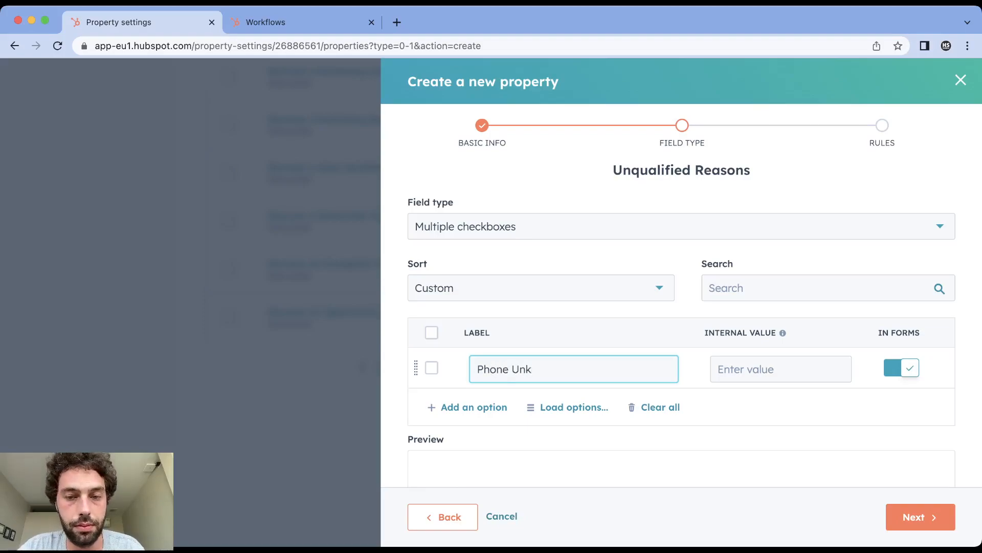
pyautogui.click(573, 407)
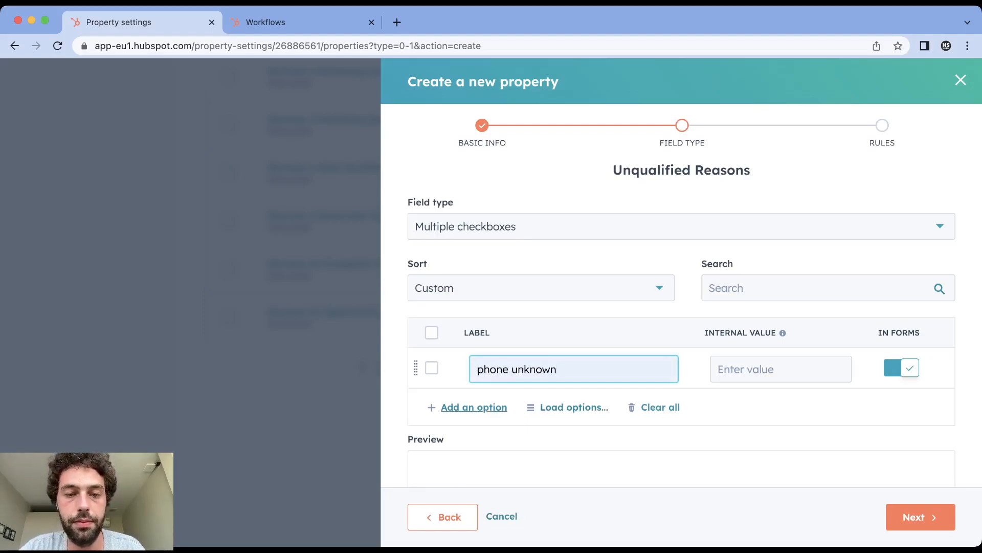
pyautogui.click(474, 407)
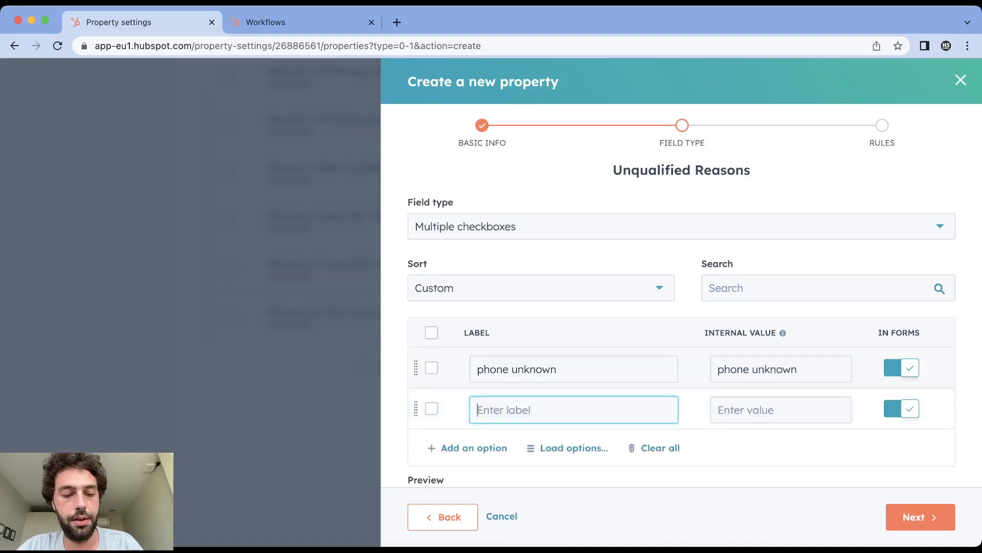
# - Add the checkbox options "untargeted country" and "untargeted revenue" below the first one
pyautogui.write('untargete')
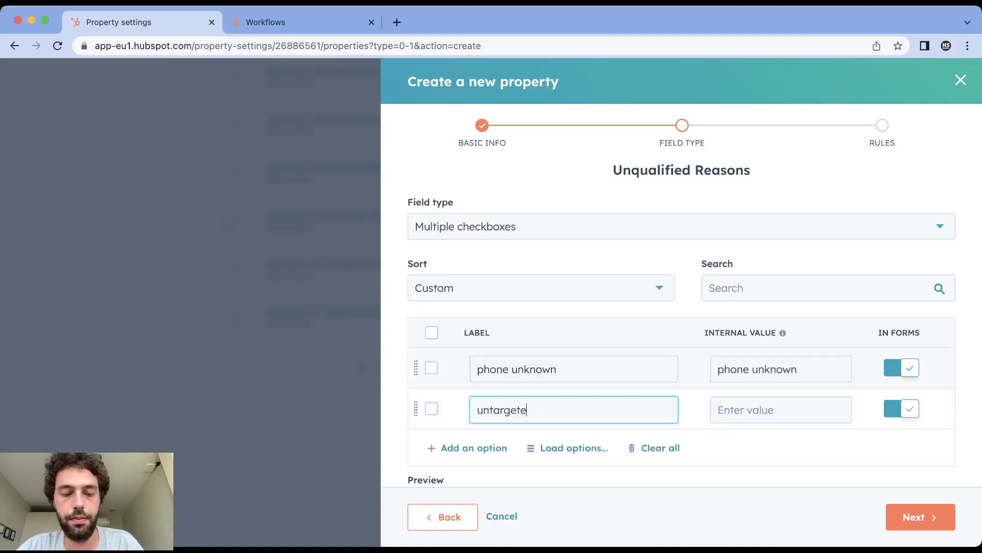
pyautogui.write('d country')
pyautogui.press('Return')
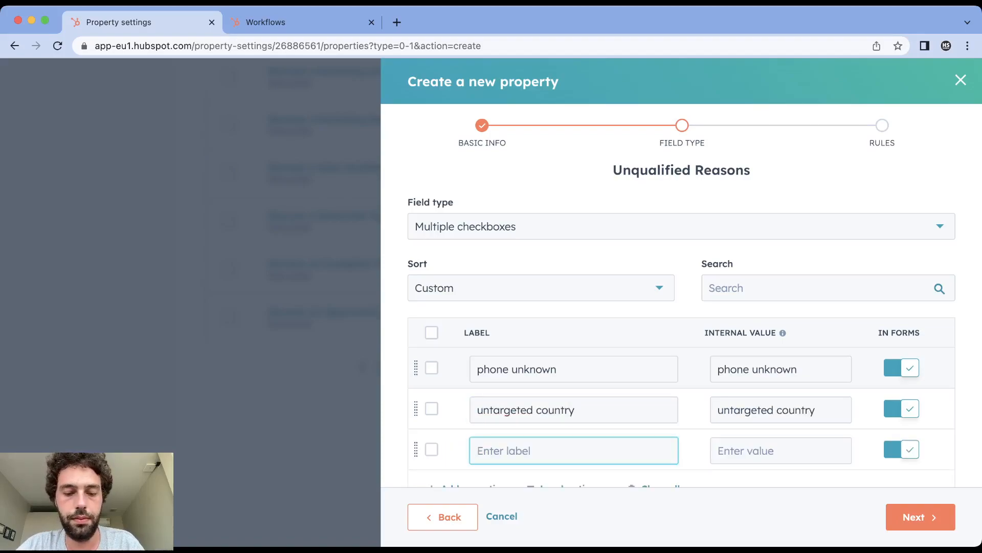
pyautogui.write('n')
pyautogui.write('t')
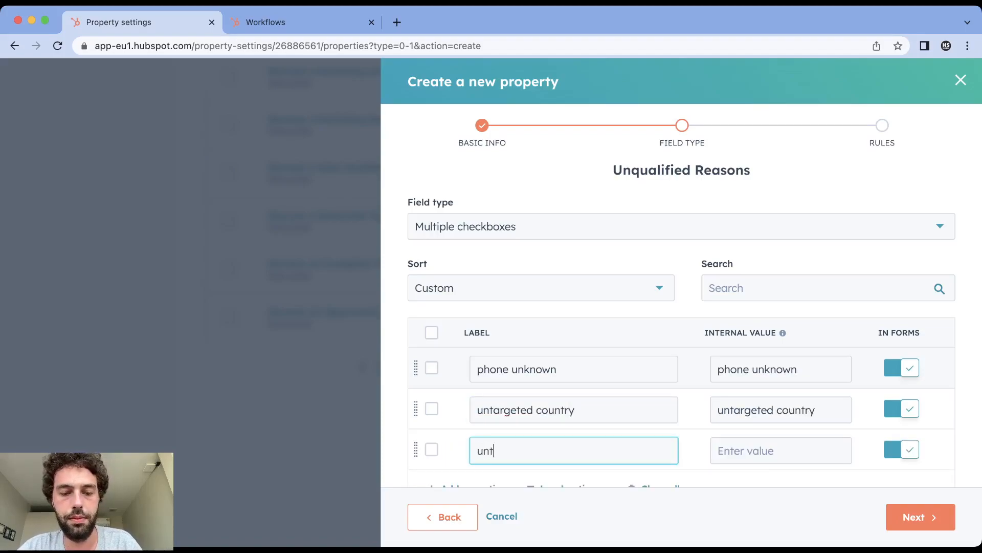
pyautogui.write('argeted revenue')
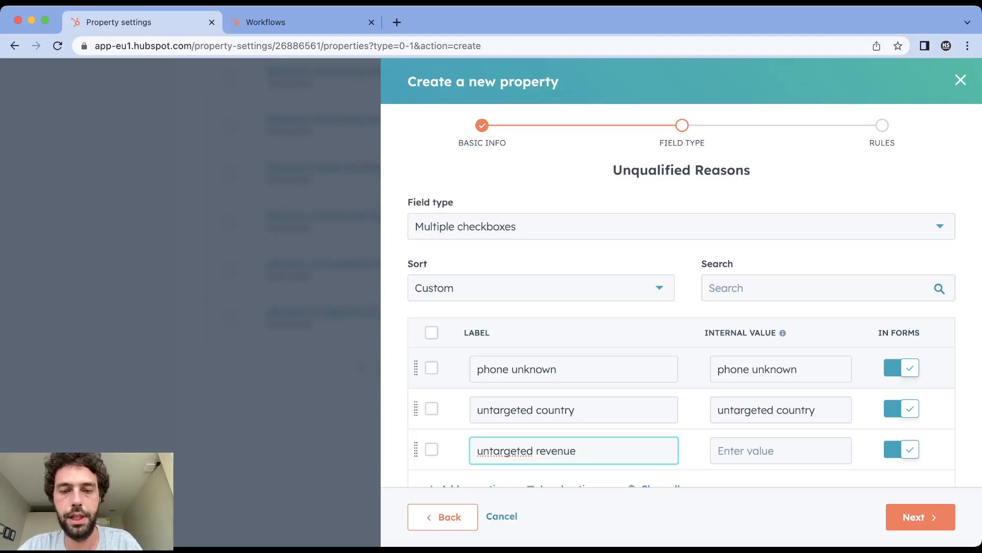
pyautogui.press('Return')
# - Add "Not a decision maker" as the fourth option and create the property with the default rules
pyautogui.write('Not a decision maker')
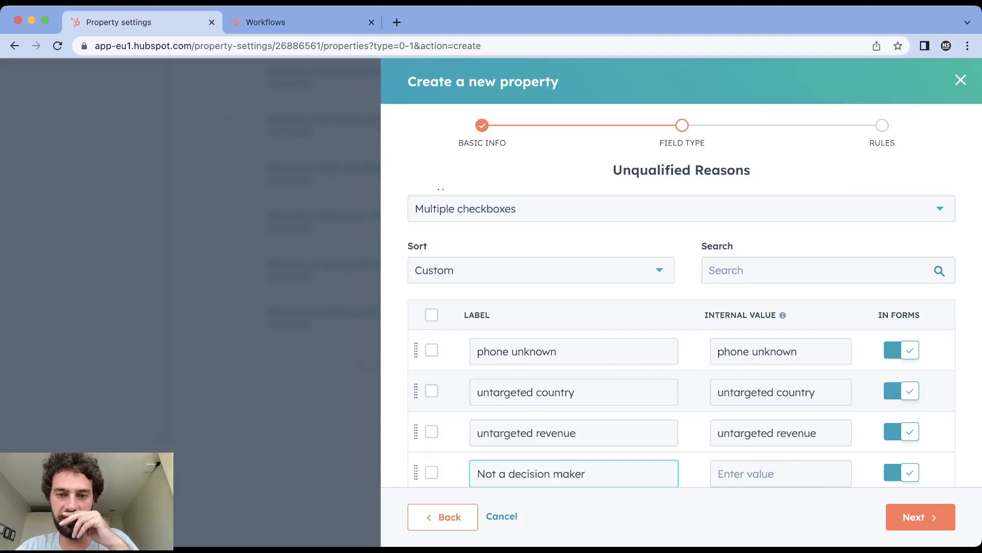
pyautogui.scroll(-3, 682, 333)
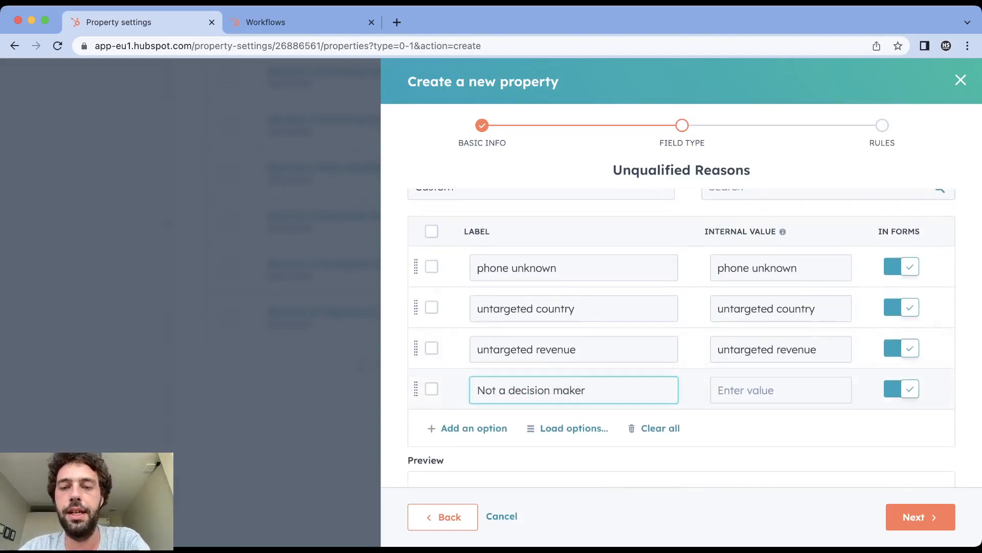
pyautogui.click(473, 429)
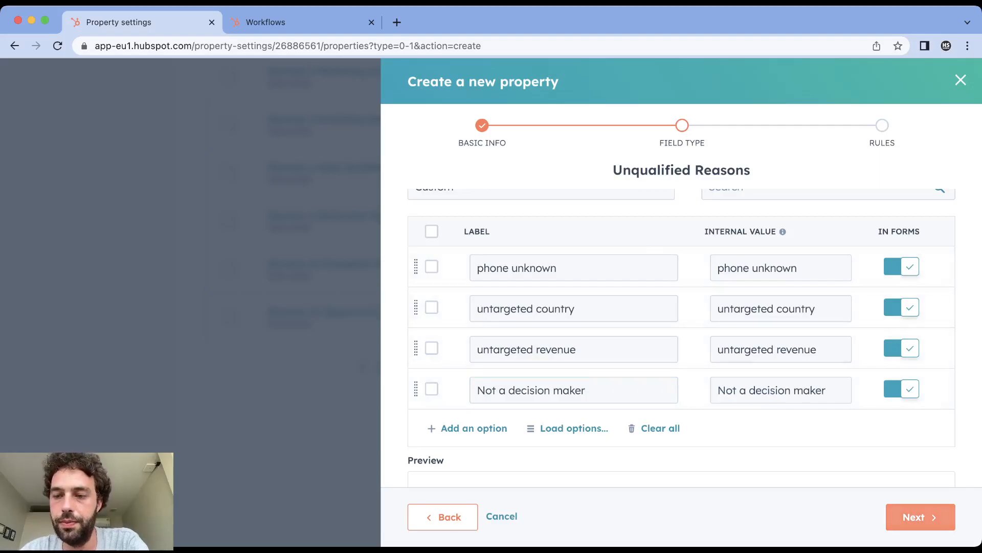
pyautogui.click(921, 517)
pyautogui.click(922, 517)
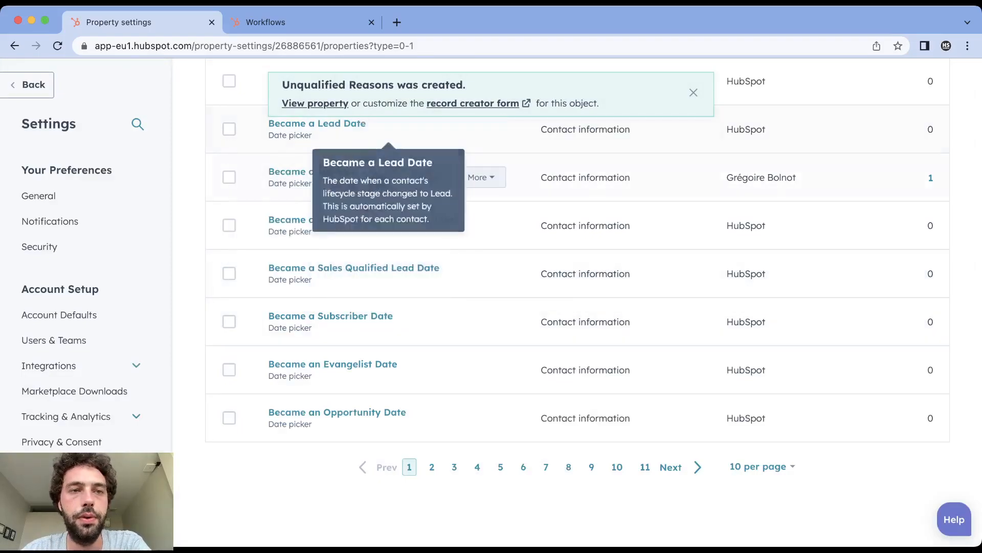
# - Switch to the workflows page and create a blank contact-based workflow from scratch
pyautogui.click(300, 23)
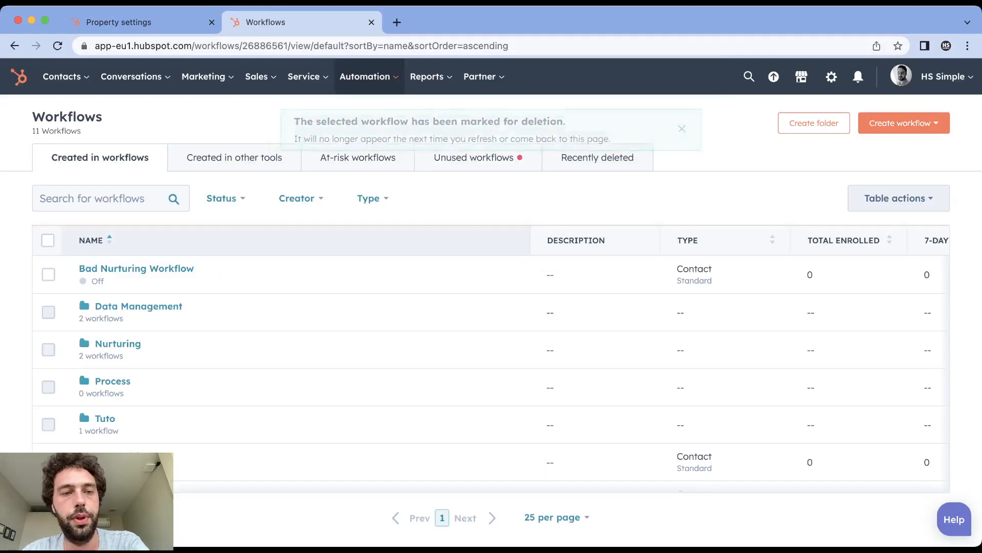
pyautogui.click(904, 123)
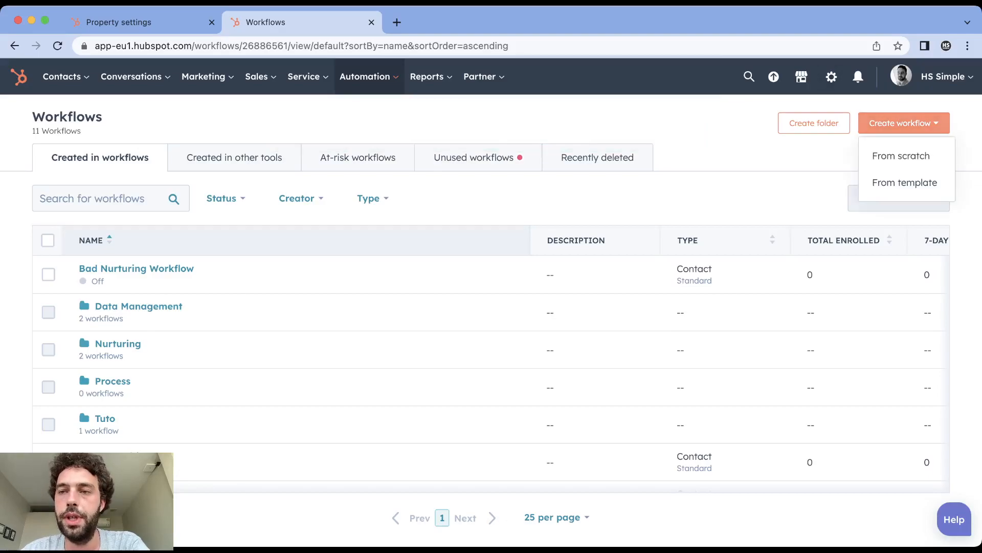
pyautogui.click(899, 154)
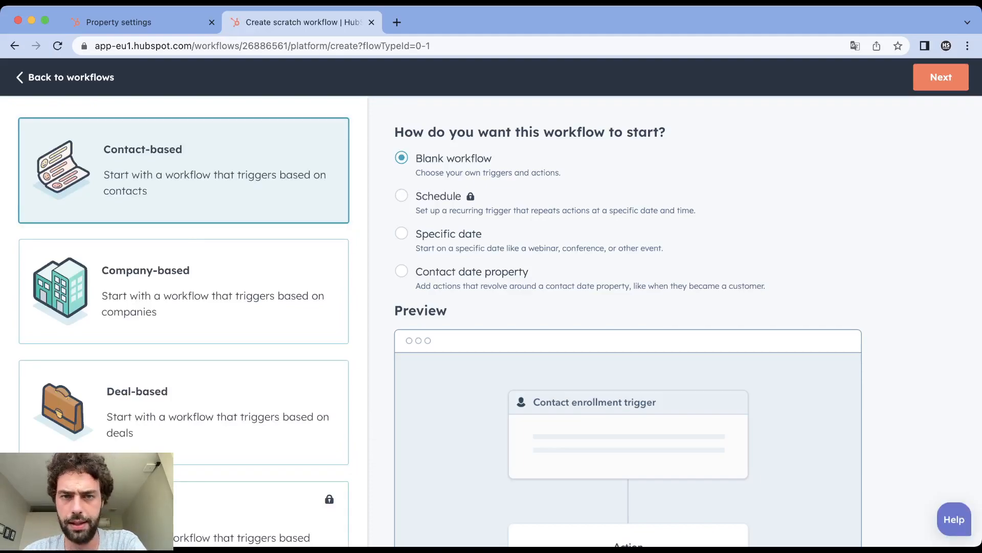
pyautogui.click(941, 77)
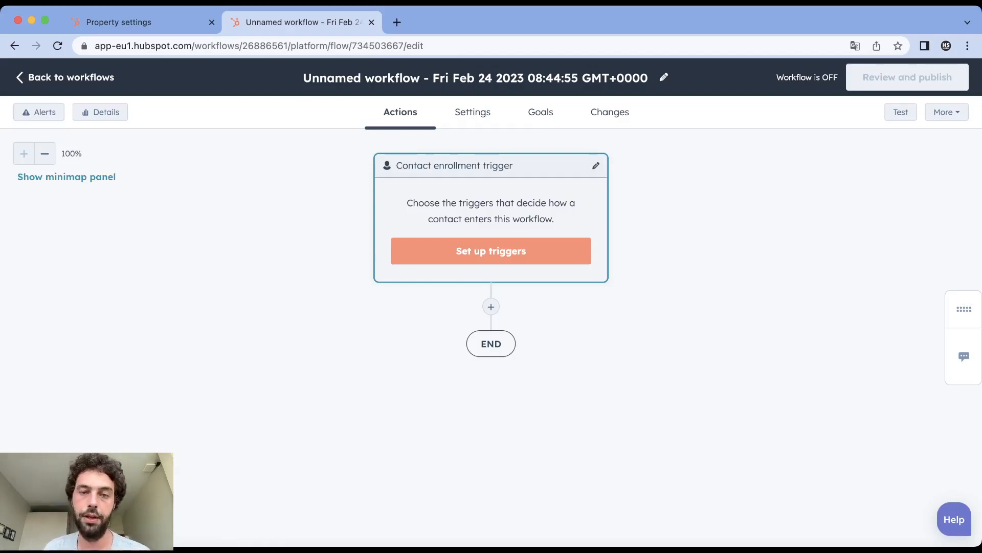
# - Add an enrollment trigger for contacts who have filled out the "Tuto - Qualification Form" on any page
pyautogui.click(491, 252)
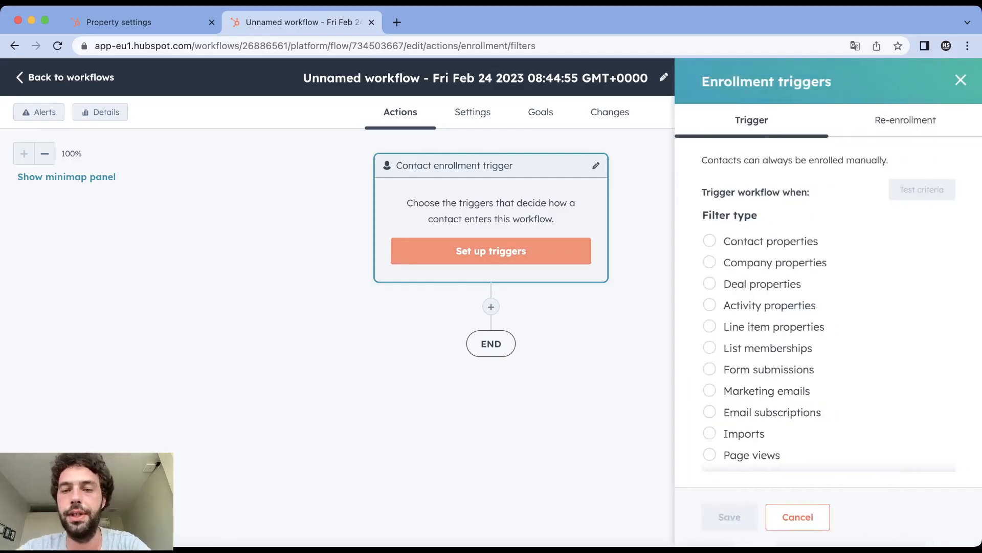
pyautogui.click(711, 369)
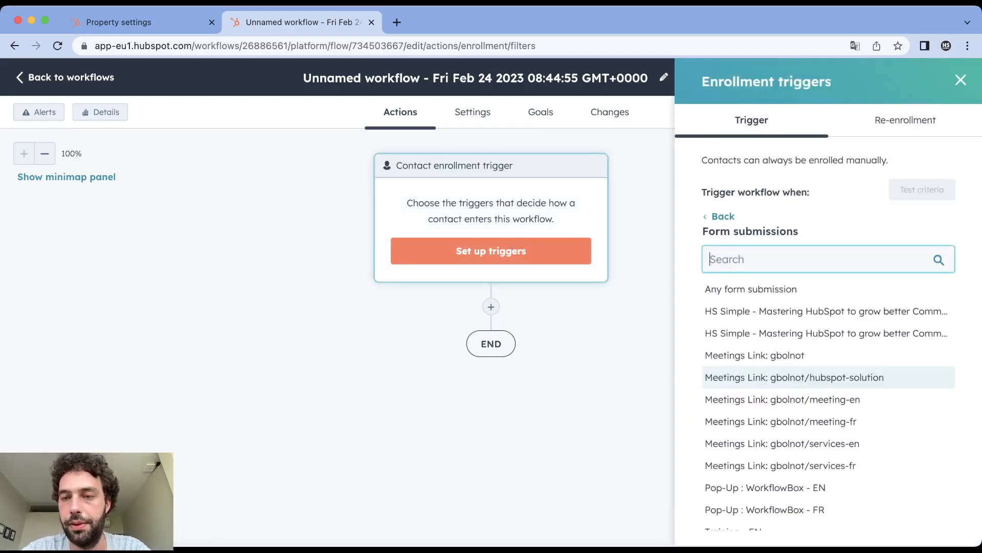
pyautogui.scroll(-3, 819, 400)
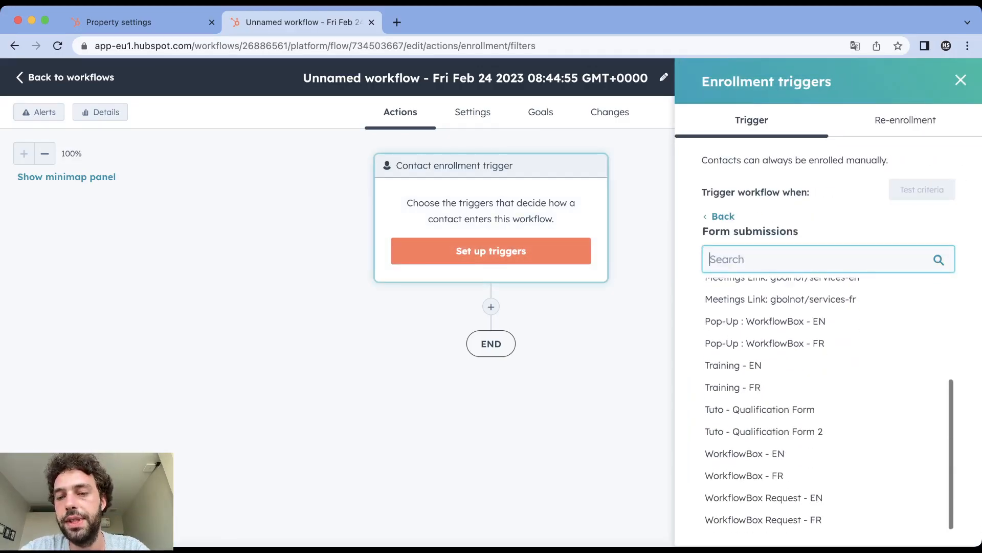
pyautogui.click(760, 409)
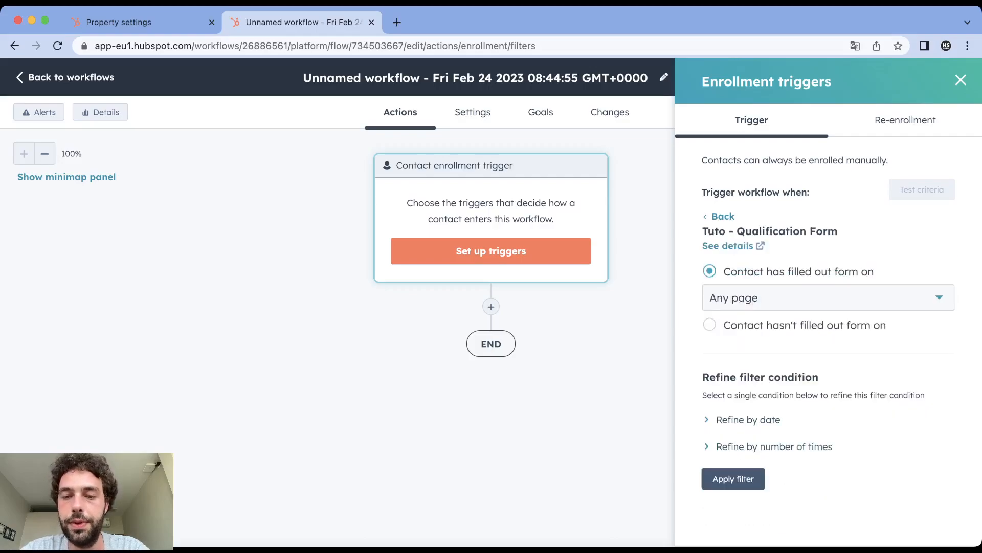
pyautogui.click(734, 479)
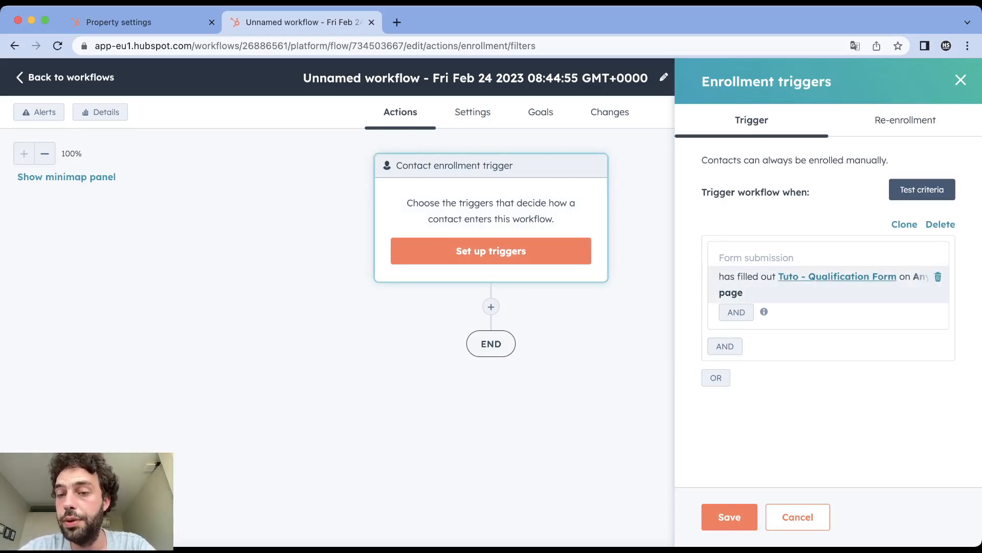
# - Add an OR trigger for submissions of "Tuto - Qualification Form 2" on any page and save the enrollment triggers
pyautogui.click(716, 377)
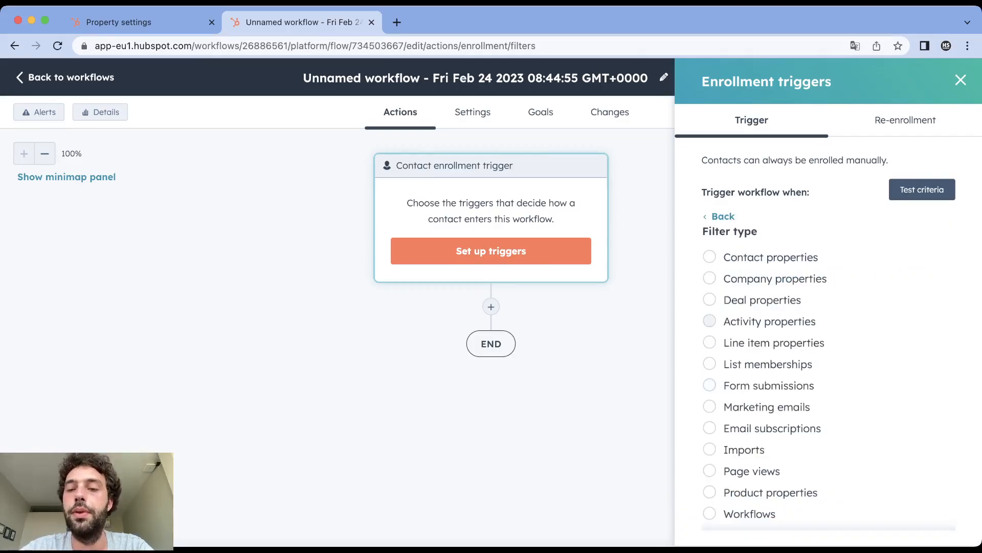
pyautogui.click(710, 385)
pyautogui.scroll(-5, 768, 404)
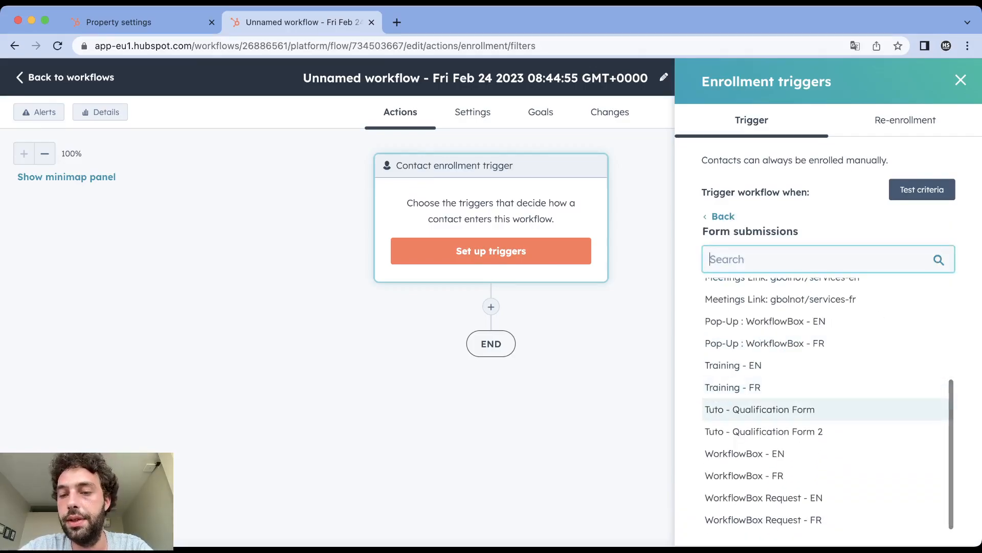
pyautogui.click(762, 432)
pyautogui.click(732, 476)
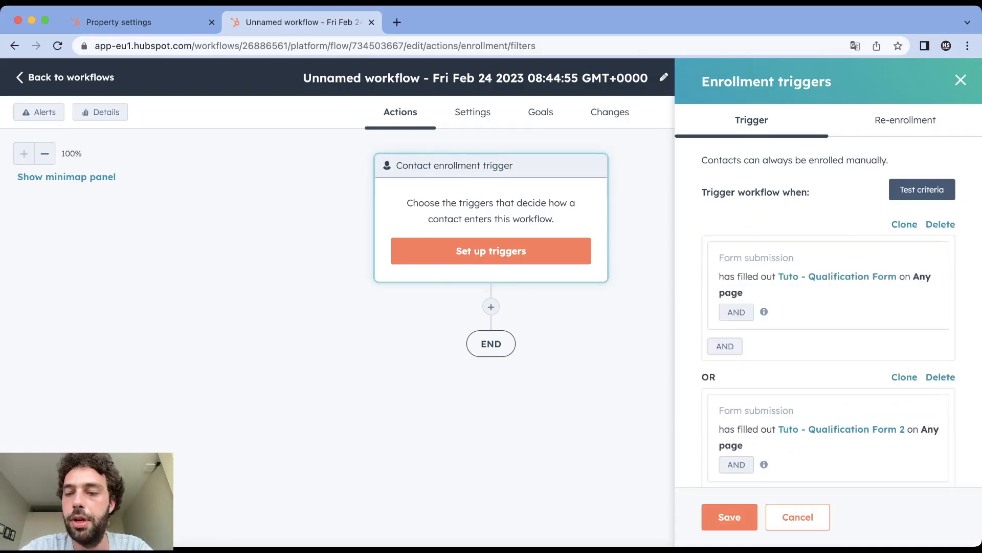
pyautogui.scroll(-2, 819, 385)
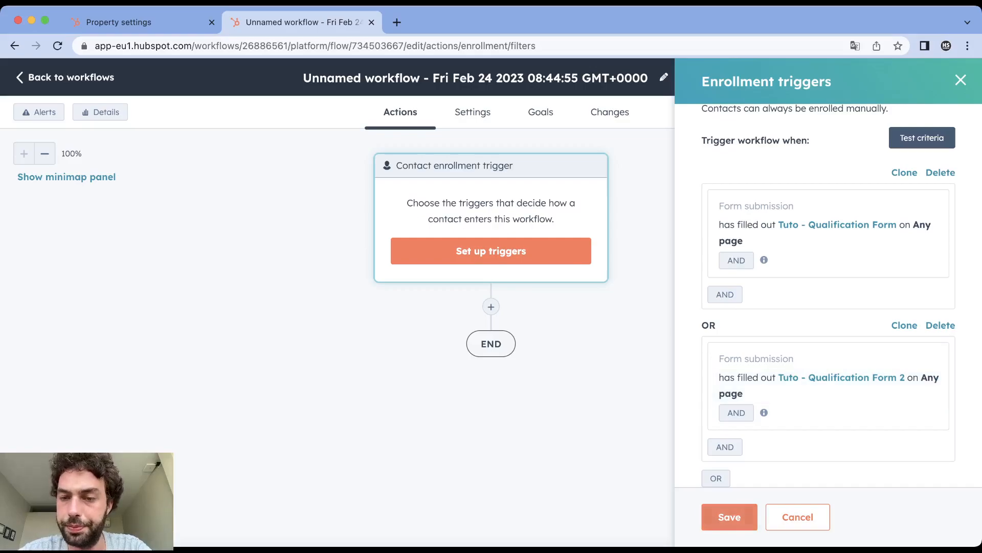
pyautogui.click(729, 517)
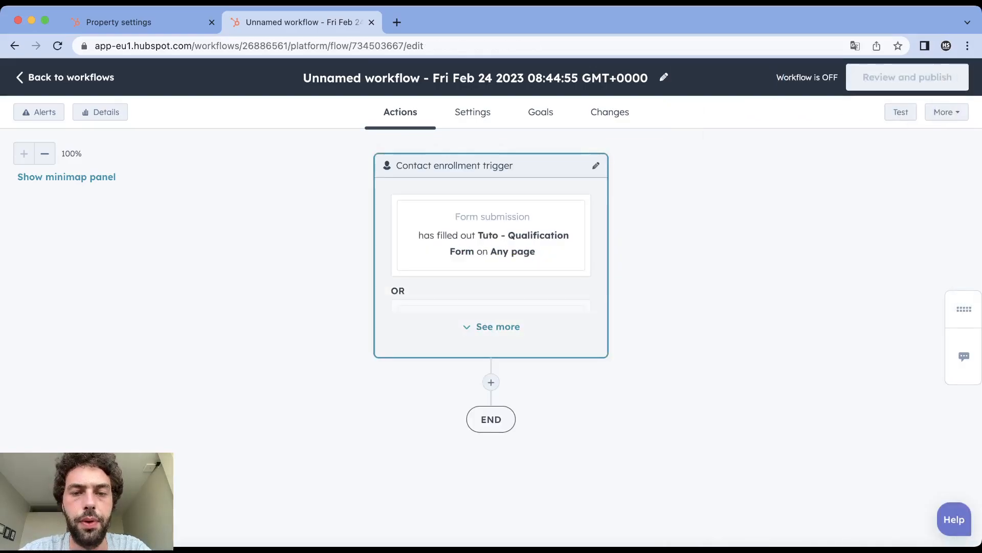
# - Expand the contact enrollment trigger and delete both qualification form submission triggers
pyautogui.click(497, 327)
pyautogui.click(498, 327)
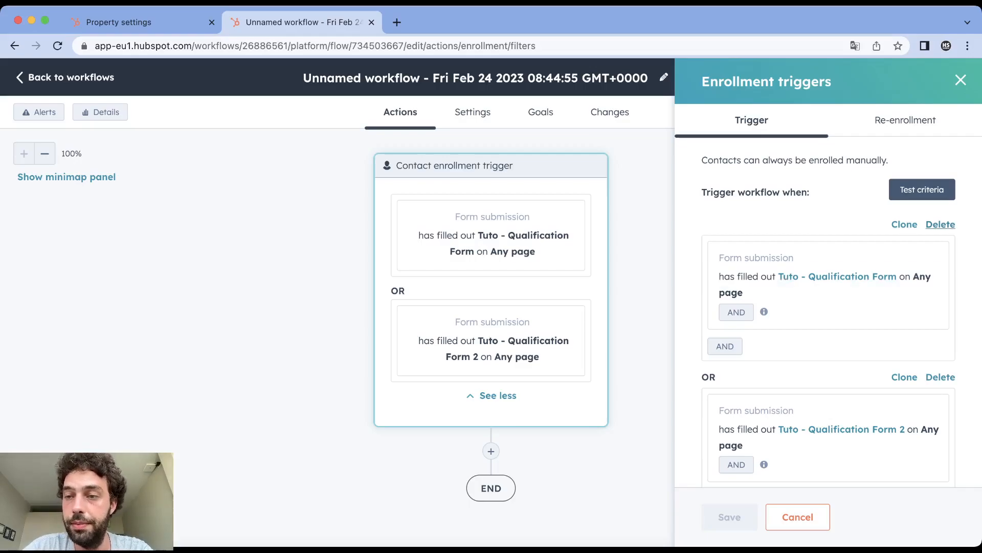
pyautogui.click(941, 224)
pyautogui.click(941, 224)
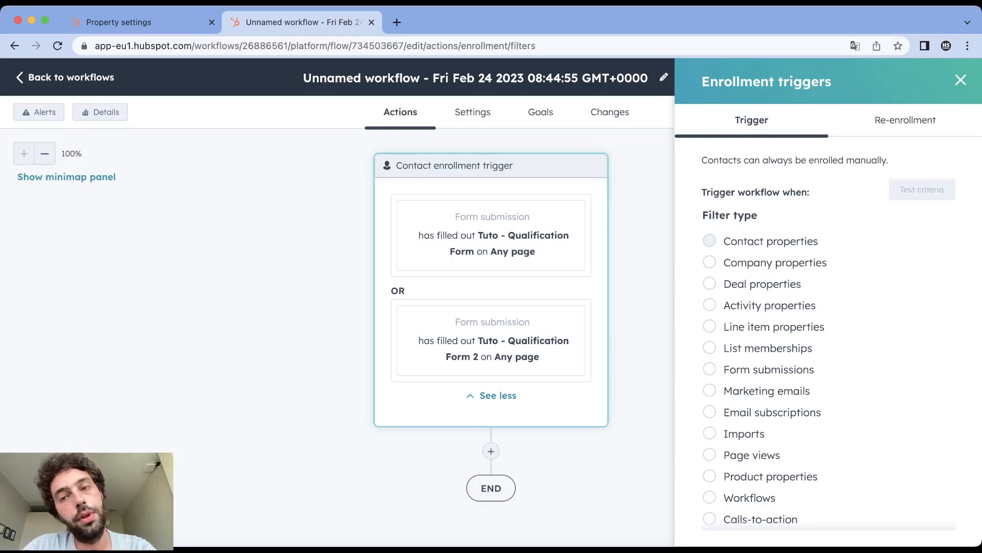
# - Add an enrollment trigger for contacts whose Phone number contact property is known
pyautogui.click(709, 241)
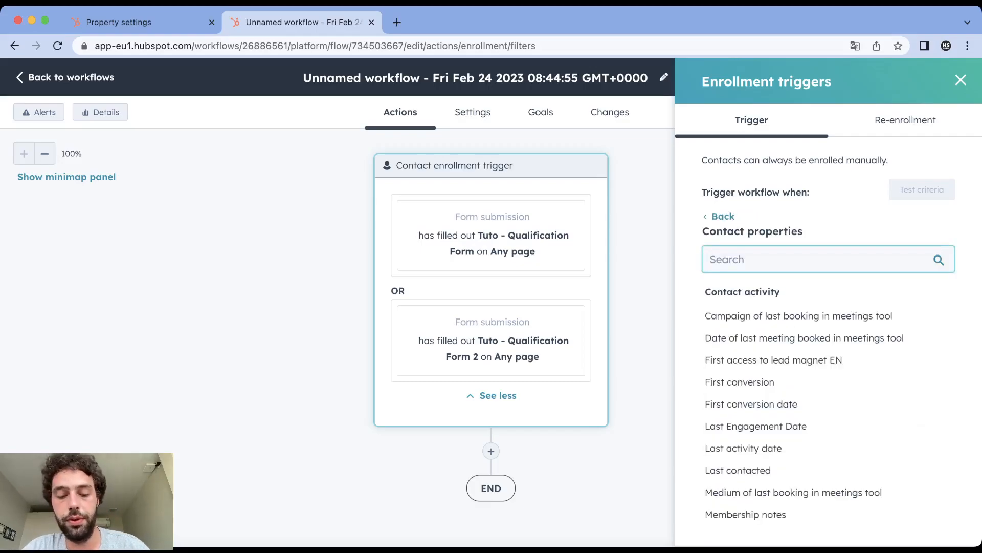
pyautogui.write('phone')
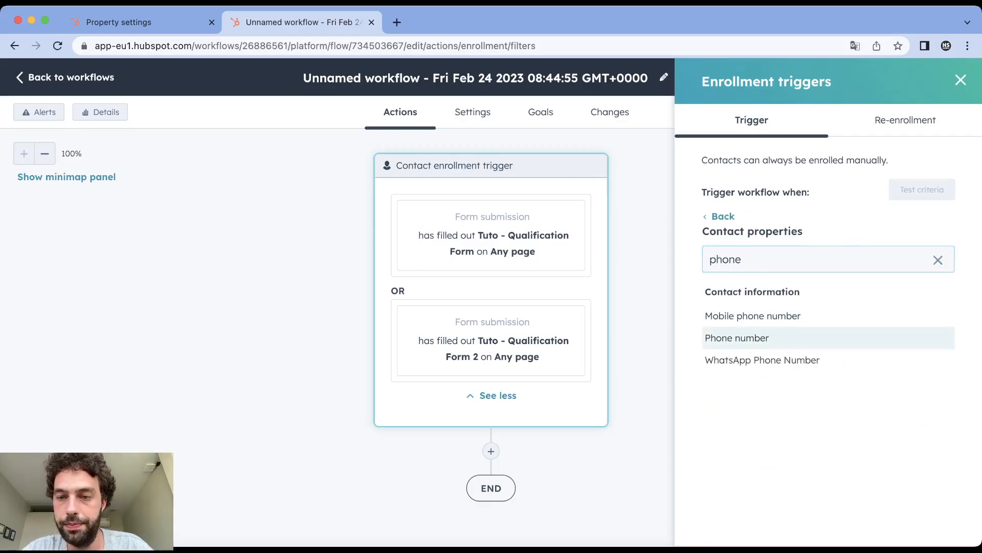
pyautogui.click(736, 338)
pyautogui.scroll(-2, 710, 389)
pyautogui.click(709, 392)
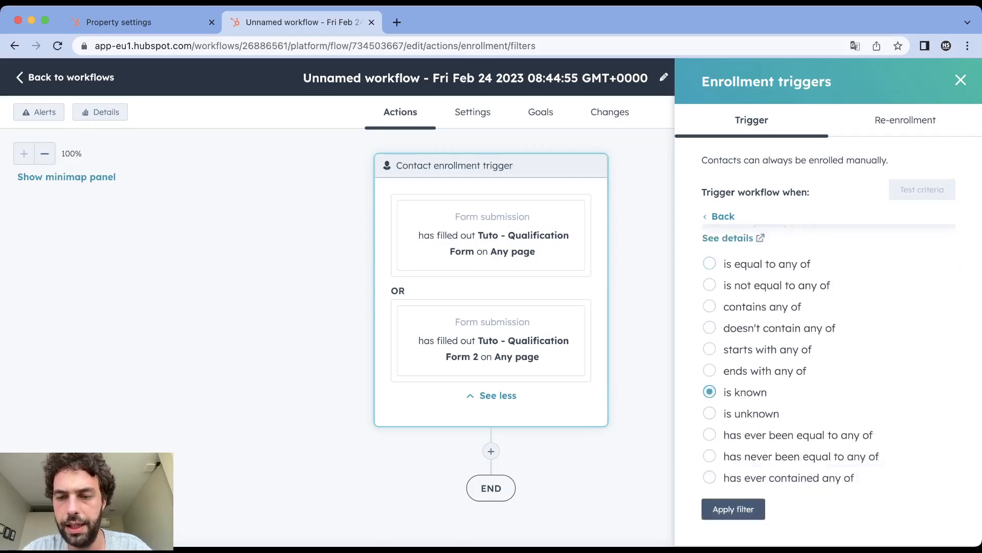
pyautogui.click(732, 509)
# - Add an OR enrollment trigger for the contact property Decision Maker is known
pyautogui.click(723, 290)
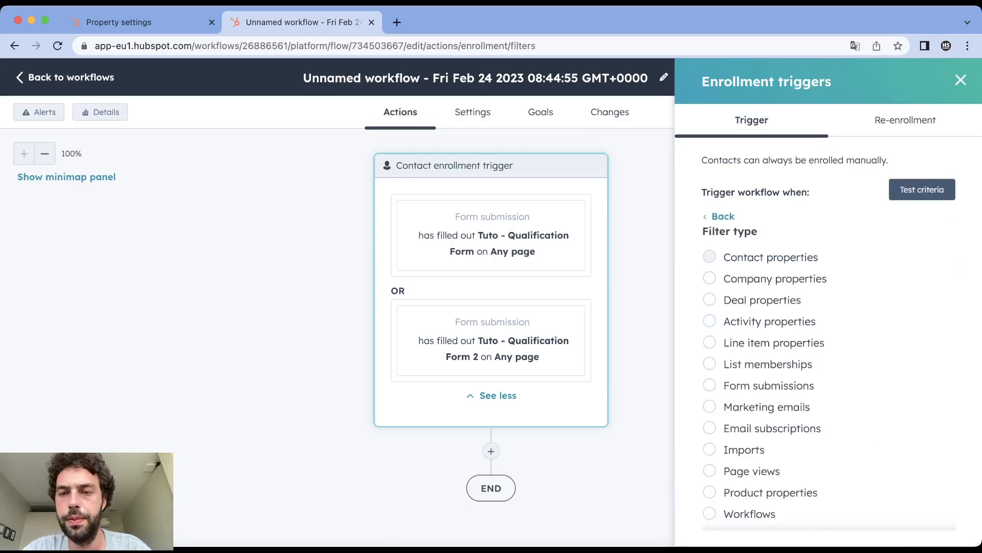
pyautogui.click(710, 257)
pyautogui.write('decisi')
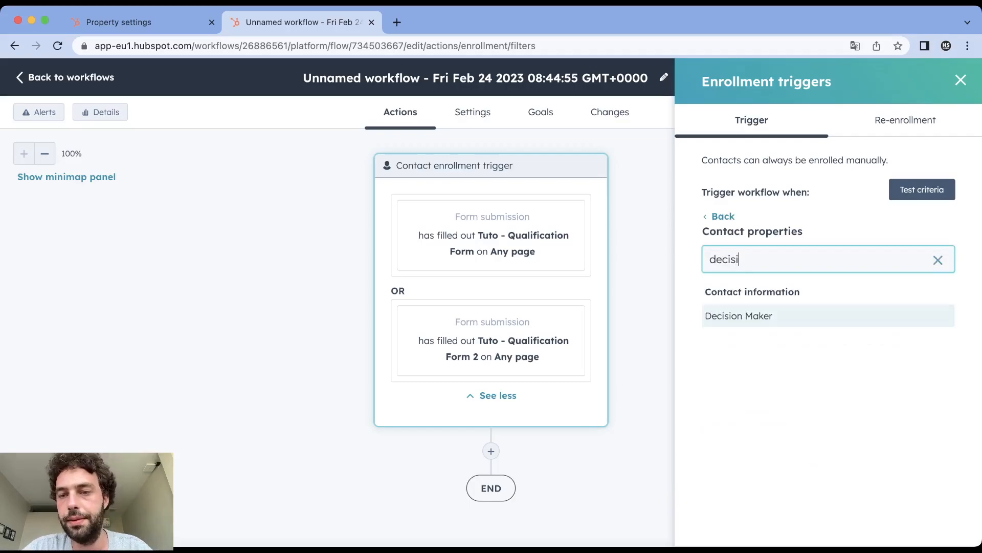
pyautogui.click(739, 316)
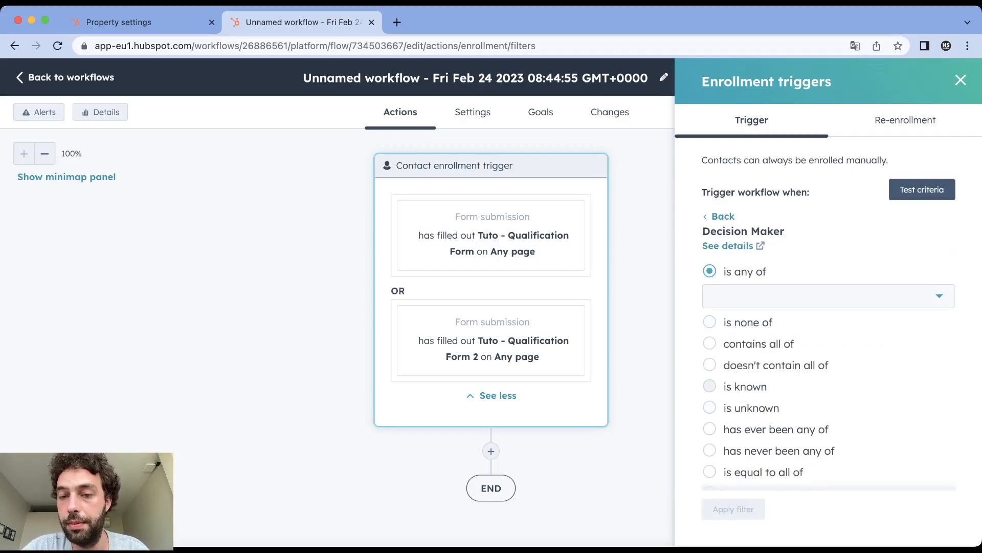
pyautogui.click(710, 387)
pyautogui.click(733, 494)
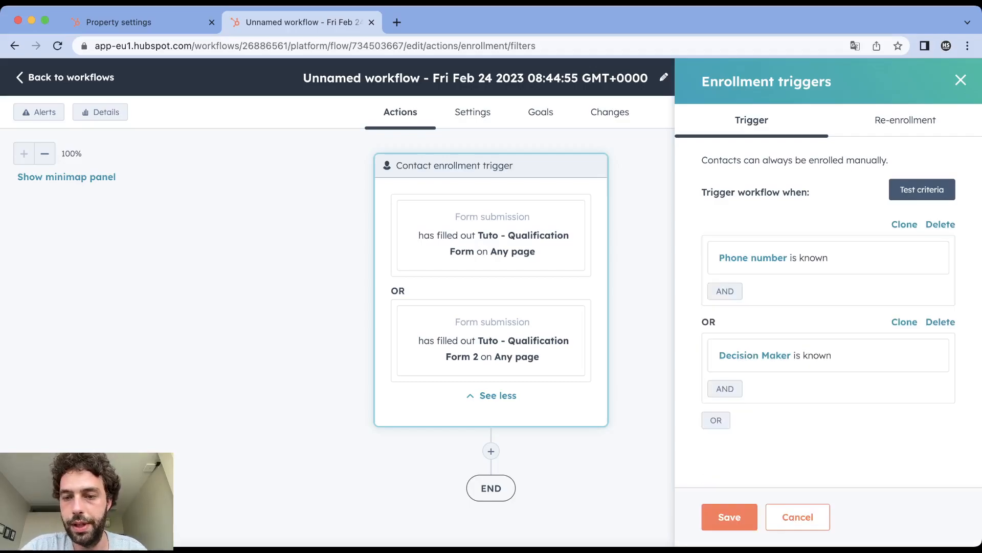
# - Add an OR enrollment trigger for the company property Annual revenue is known
pyautogui.click(716, 420)
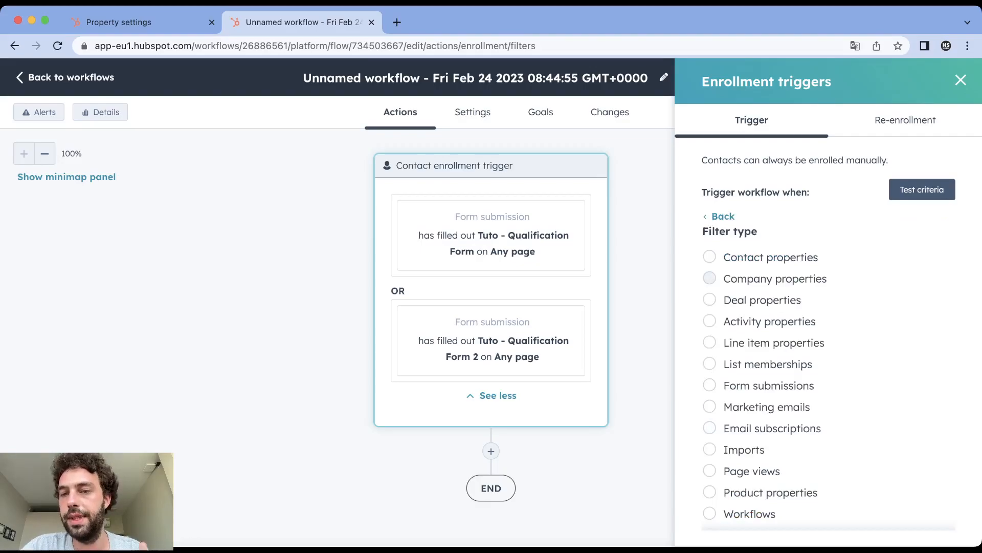
pyautogui.click(709, 278)
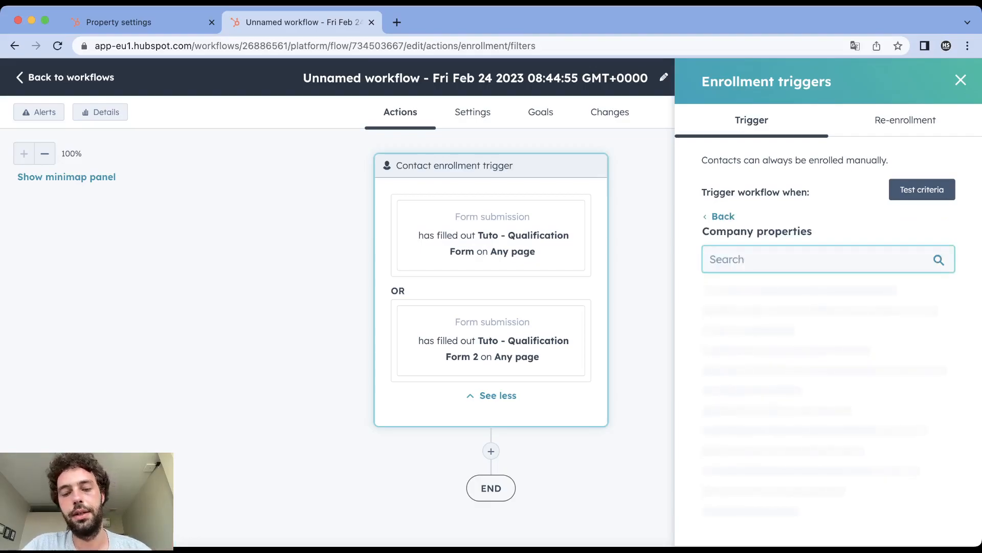
pyautogui.write('ann')
pyautogui.click(739, 316)
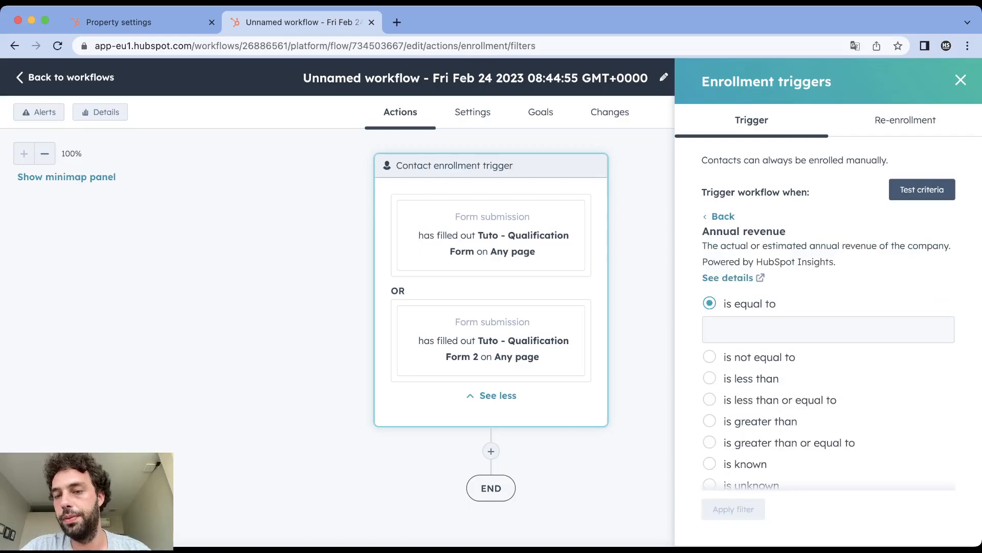
pyautogui.scroll(-2, 829, 384)
pyautogui.click(709, 411)
pyautogui.click(733, 509)
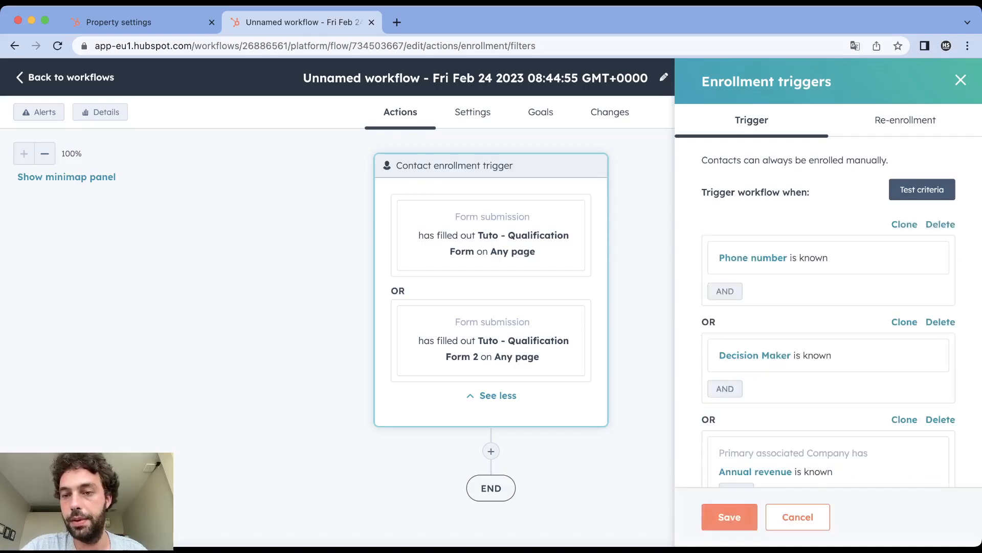
# - Add an OR trigger for the contact property Lead Country is known and save the enrollment triggers
pyautogui.scroll(-2, 829, 358)
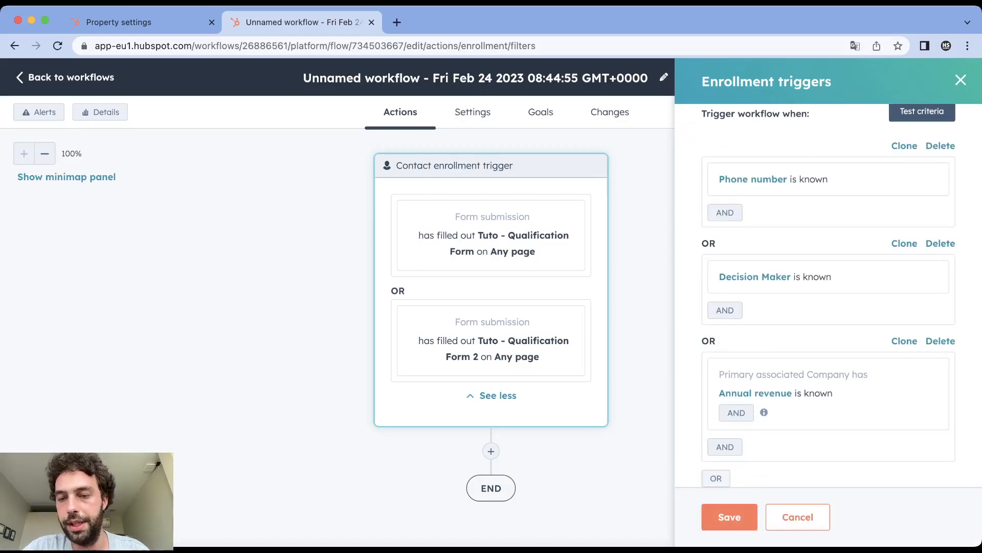
pyautogui.click(717, 478)
pyautogui.click(710, 257)
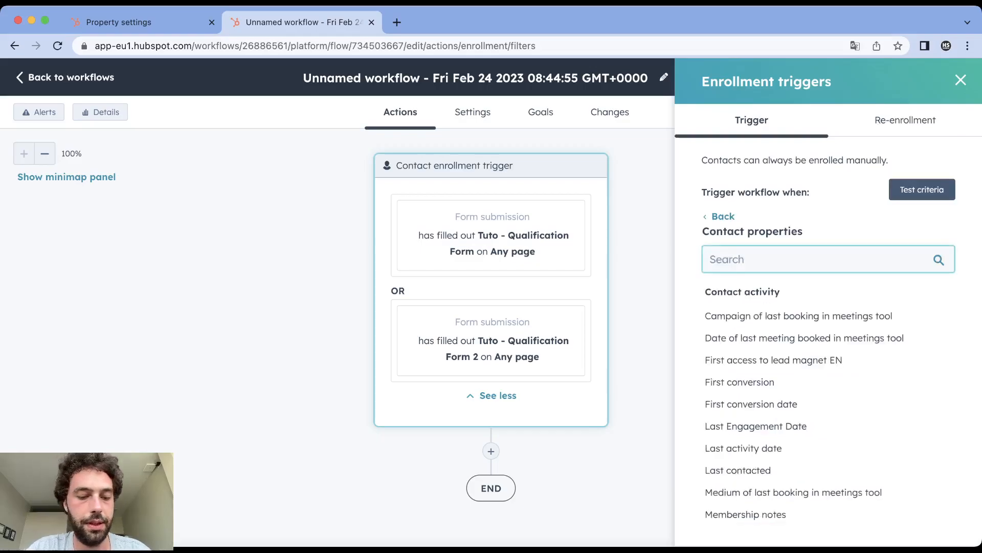
pyautogui.write('lead co')
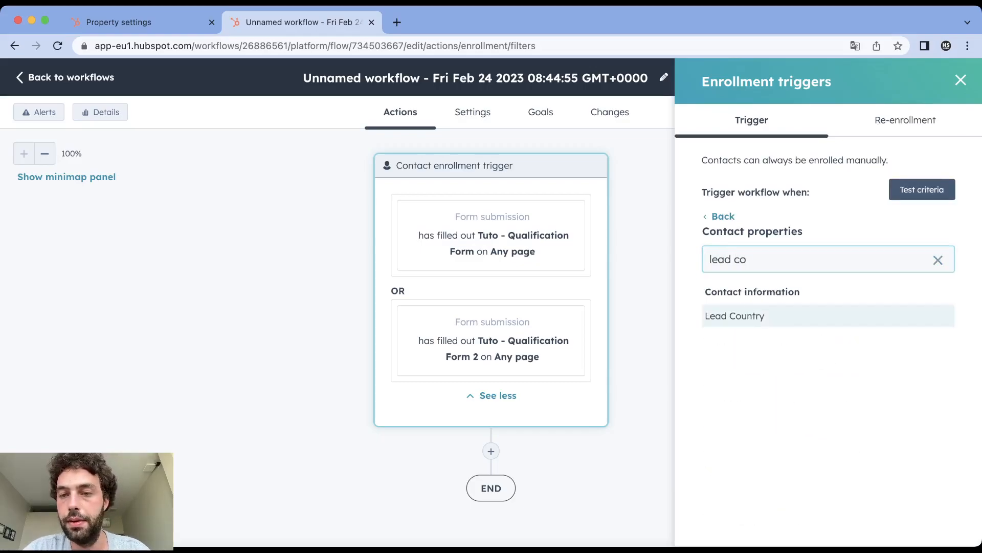
pyautogui.click(734, 316)
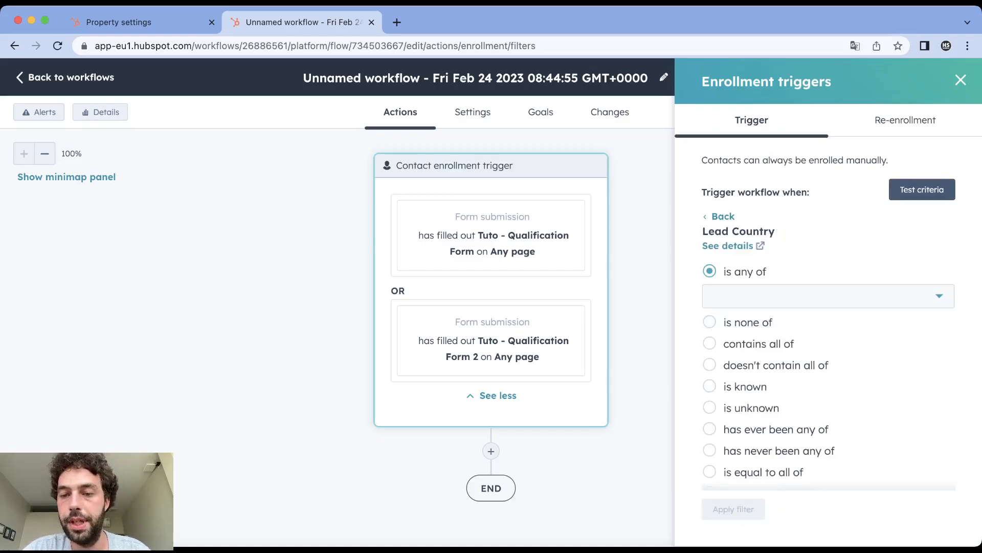
pyautogui.click(737, 386)
pyautogui.click(733, 496)
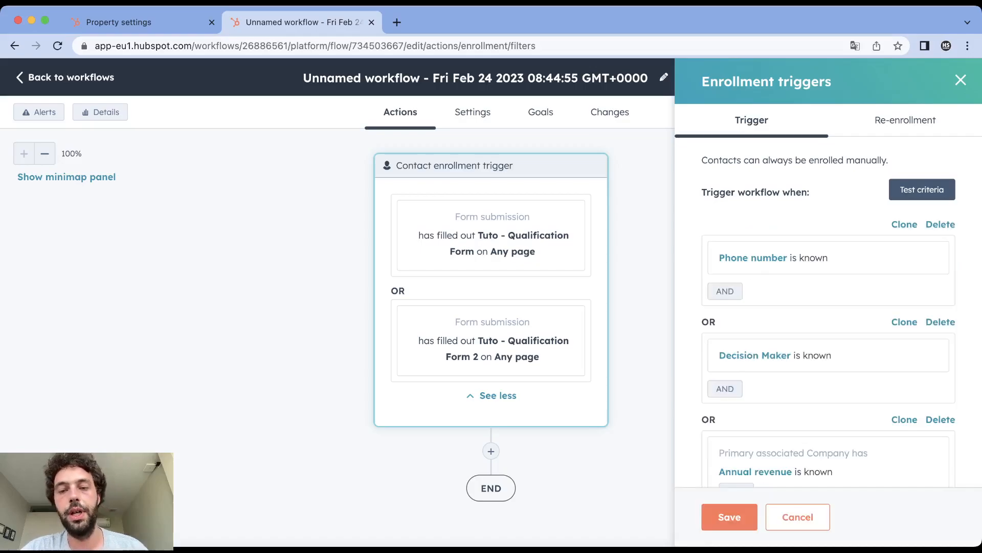
pyautogui.click(729, 517)
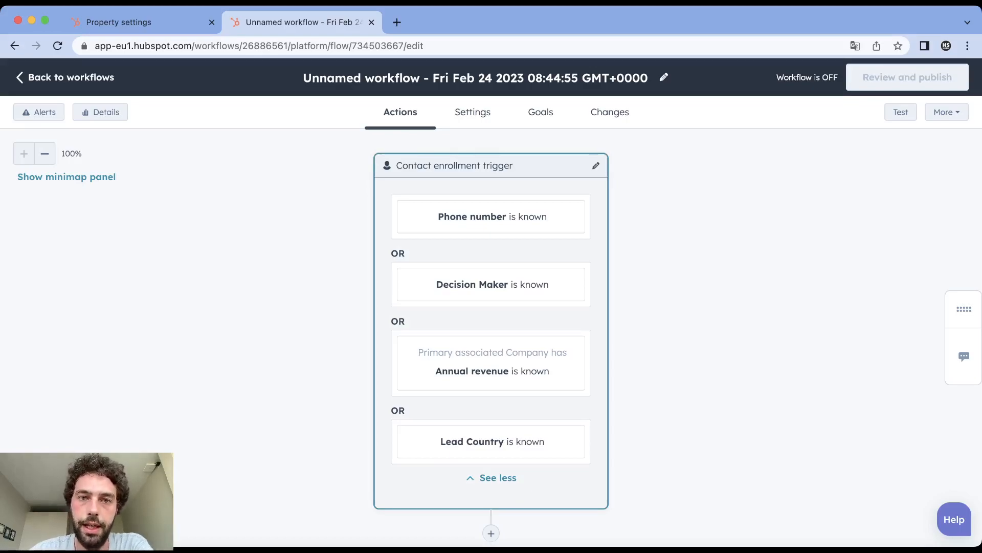
# - Allow re-enrollment when Phone number, Decision Maker or Lead Country is known, and save the setting
pyautogui.click(491, 327)
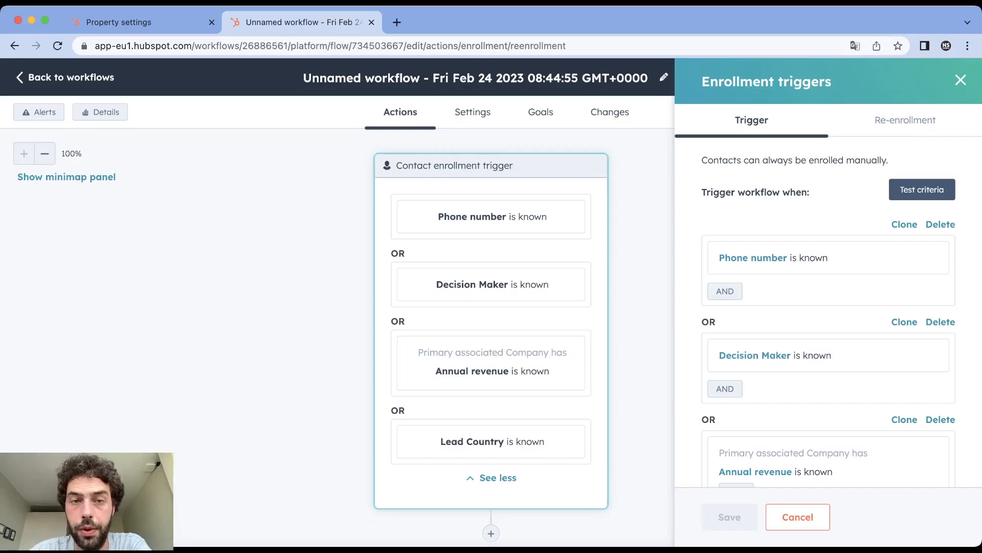
pyautogui.click(905, 120)
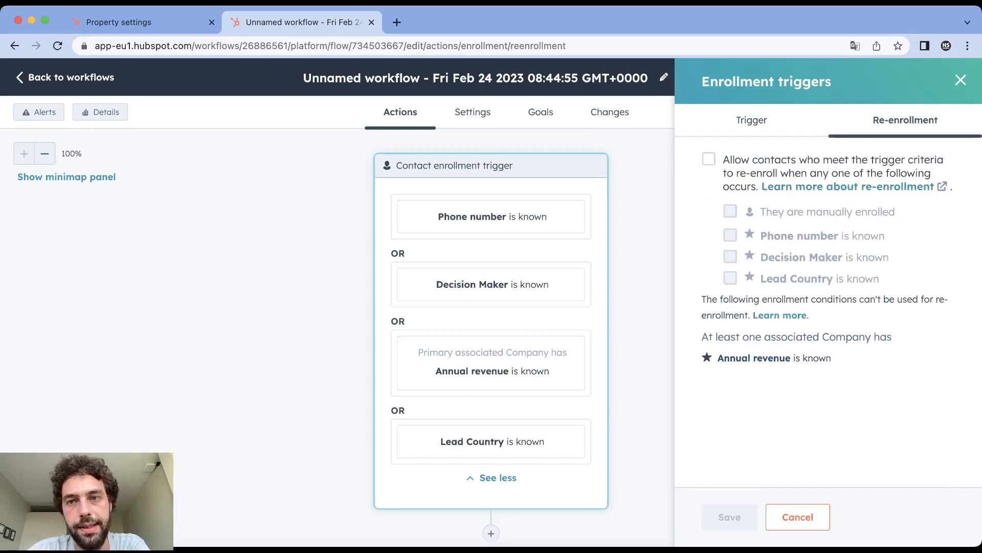
pyautogui.click(710, 160)
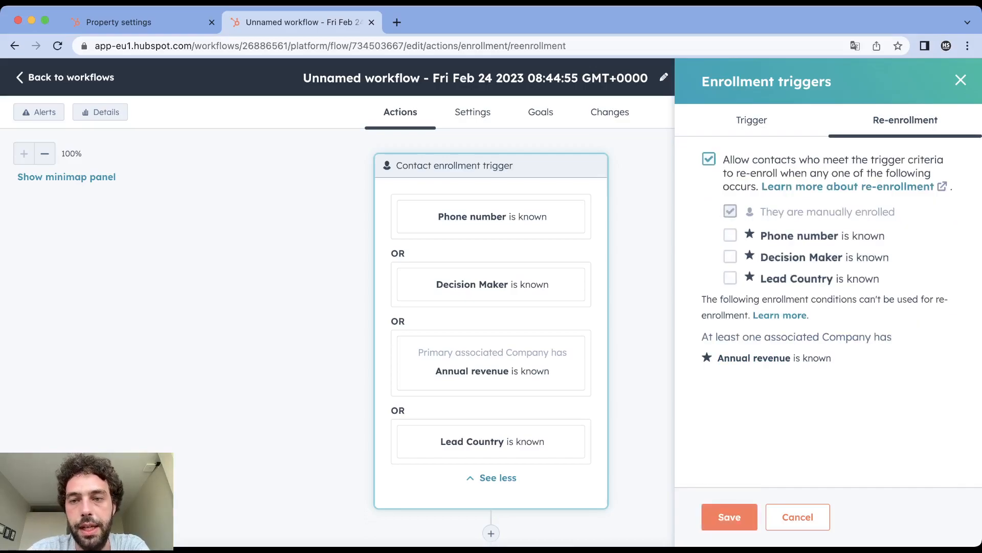
pyautogui.click(730, 235)
pyautogui.click(730, 257)
pyautogui.click(730, 278)
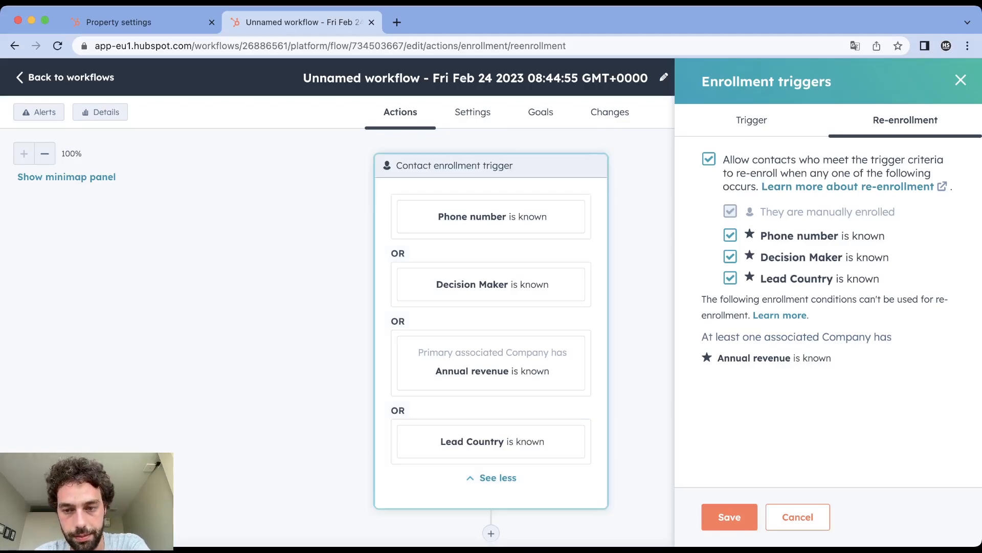
pyautogui.click(729, 517)
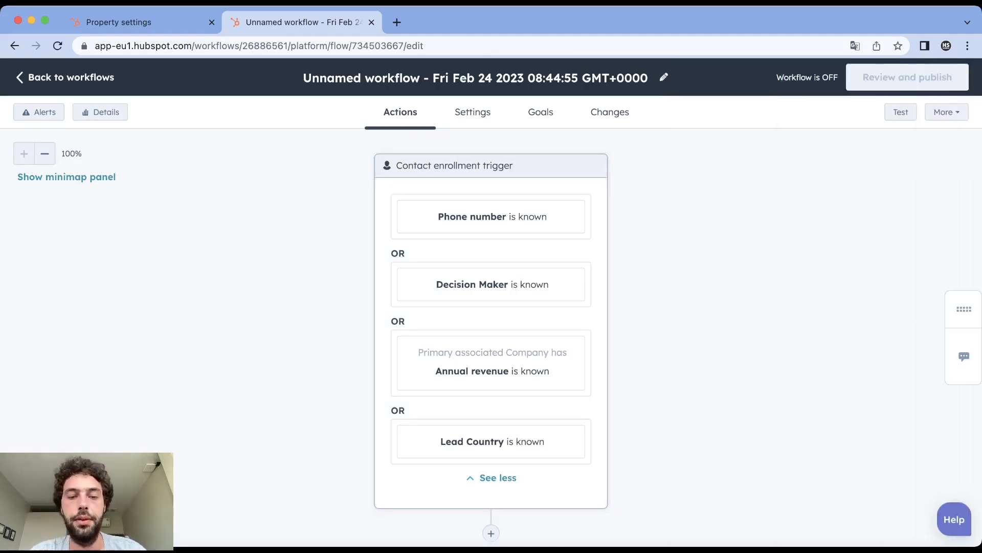
# - Add an If/then branch action directly below the contact enrollment trigger
pyautogui.scroll(-3, 491, 307)
pyautogui.scroll(5, 491, 307)
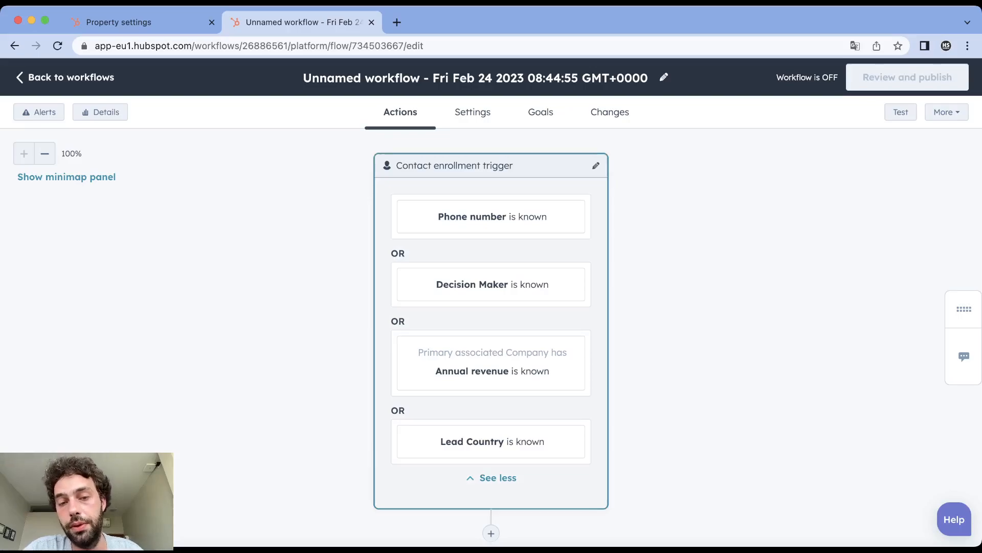
pyautogui.scroll(-1, 492, 317)
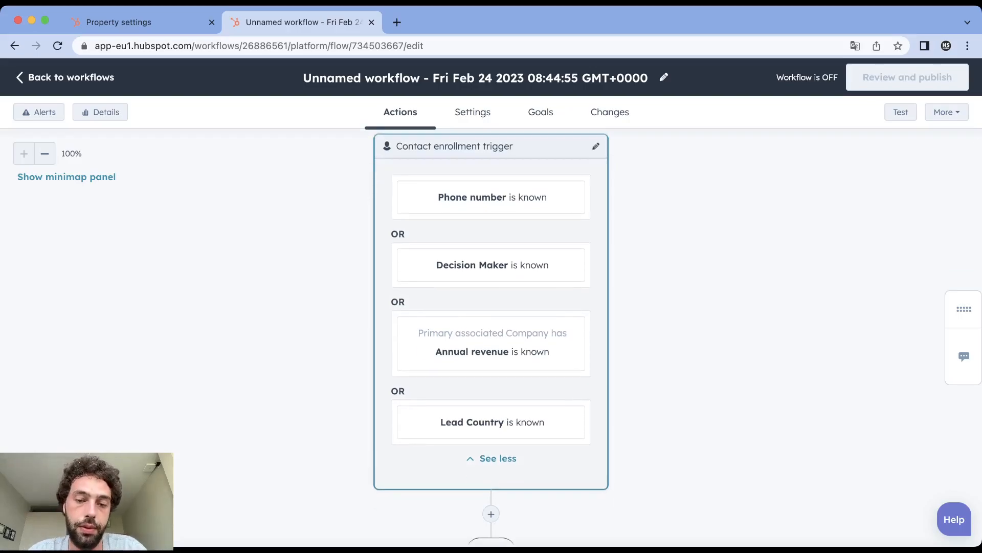
pyautogui.scroll(-3, 492, 328)
pyautogui.click(491, 398)
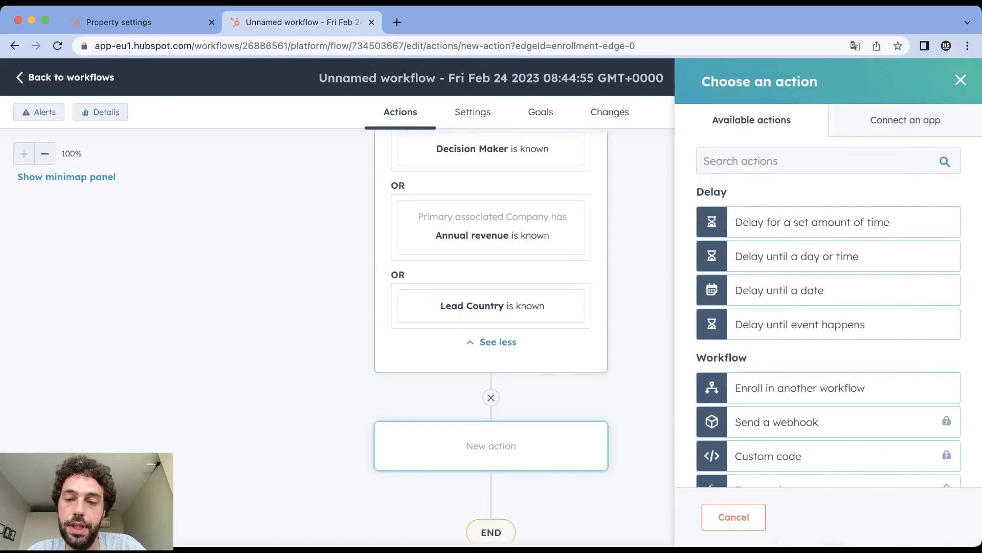
pyautogui.scroll(-9, 829, 307)
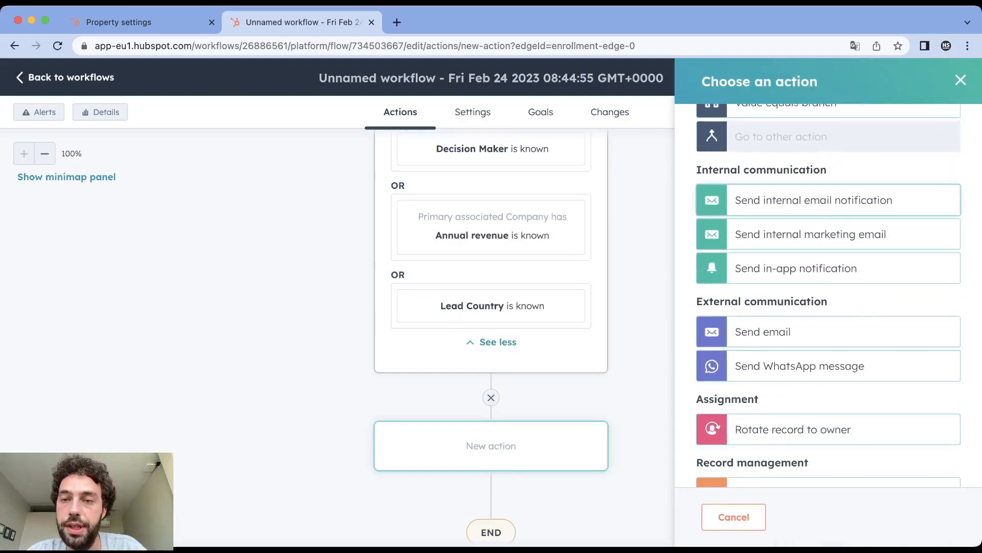
pyautogui.scroll(2, 829, 307)
pyautogui.scroll(2, 718, 301)
pyautogui.click(718, 300)
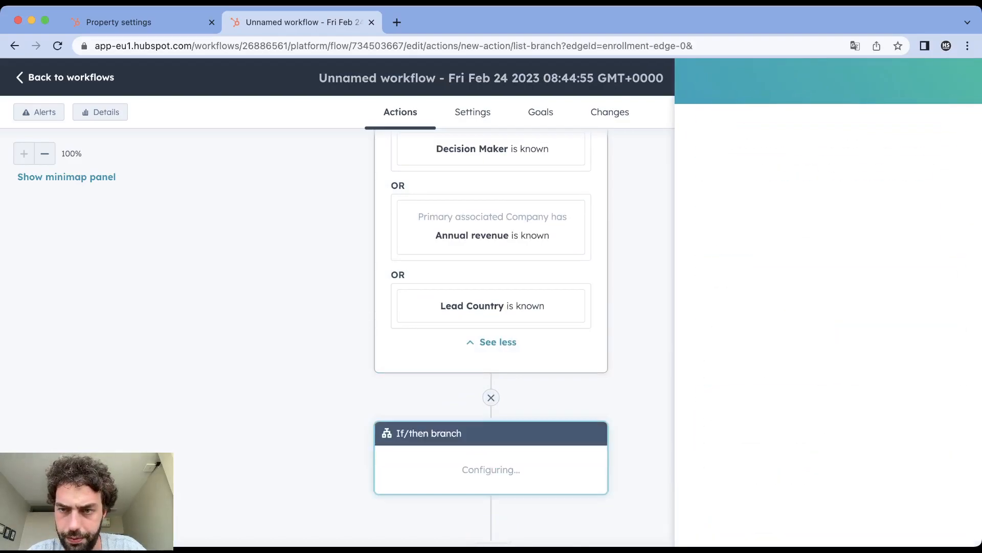
# - Set the first branch's condition to the contact property Phone number is known
pyautogui.click(718, 307)
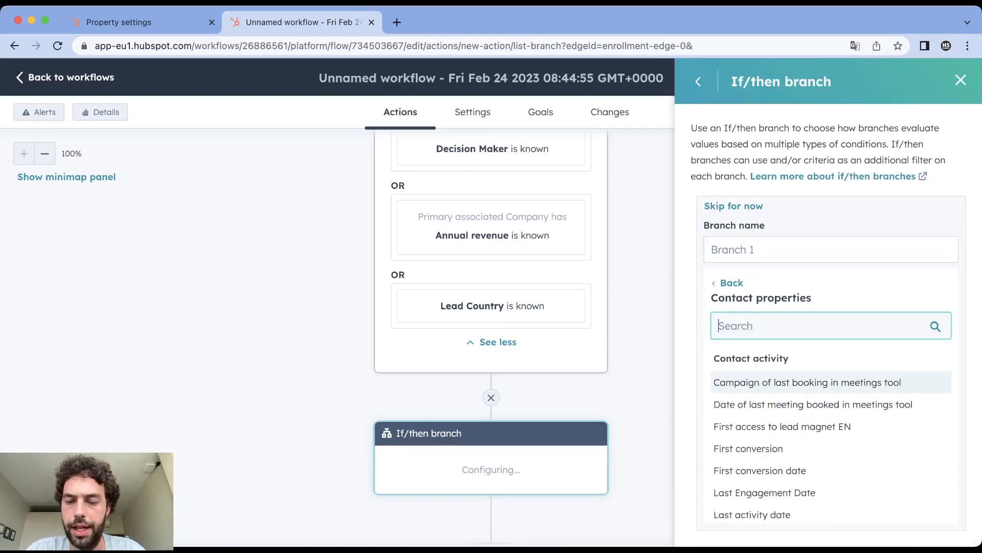
pyautogui.write('phone')
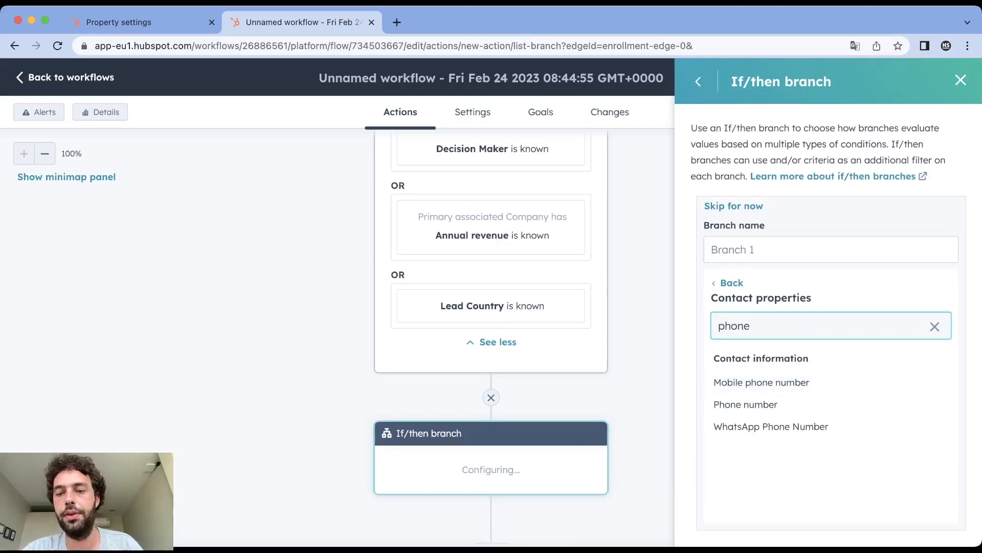
pyautogui.click(719, 404)
pyautogui.scroll(-2, 719, 467)
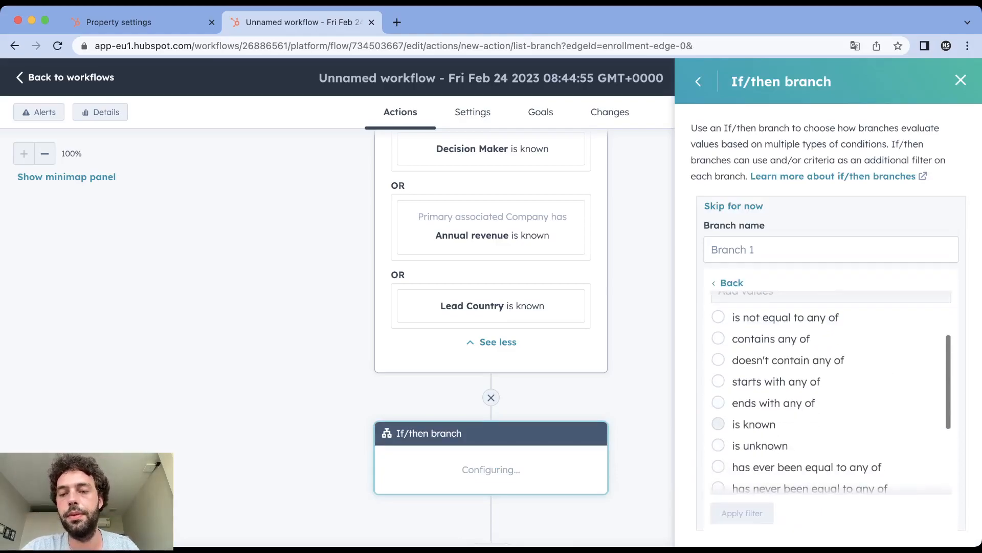
pyautogui.click(718, 423)
# - Name the branch "Phone OK", apply its filter and save the If/then branch
pyautogui.click(831, 250)
pyautogui.write('Phone OK')
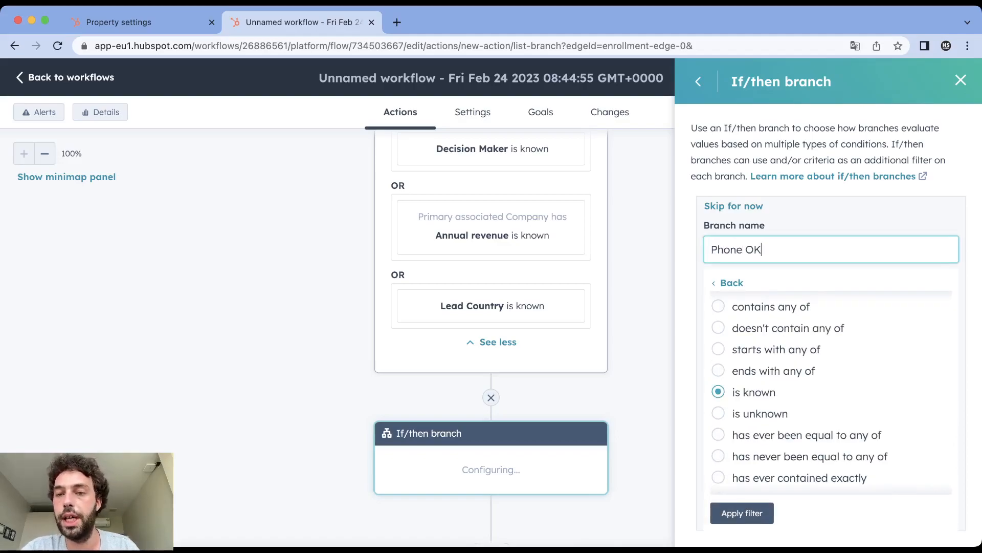
pyautogui.press('Return')
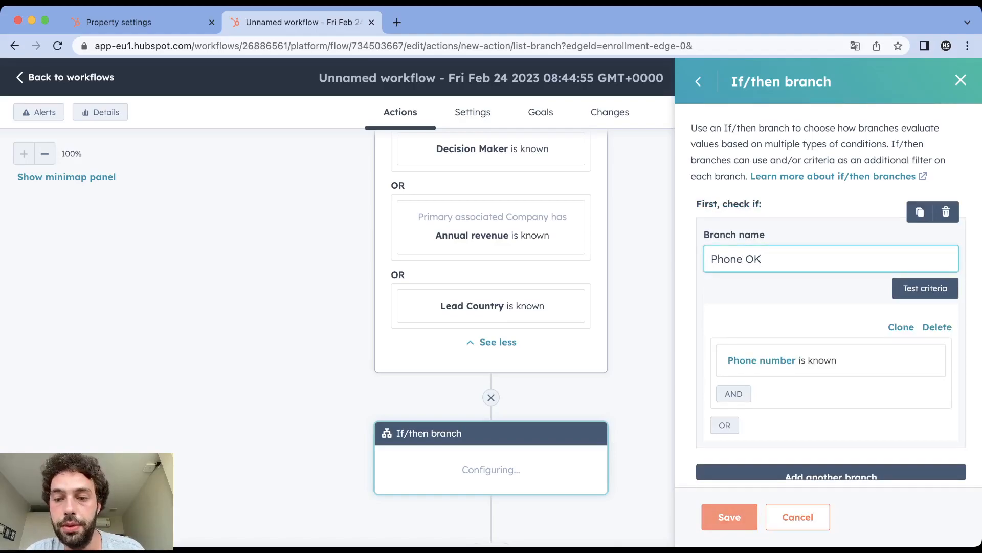
pyautogui.click(729, 517)
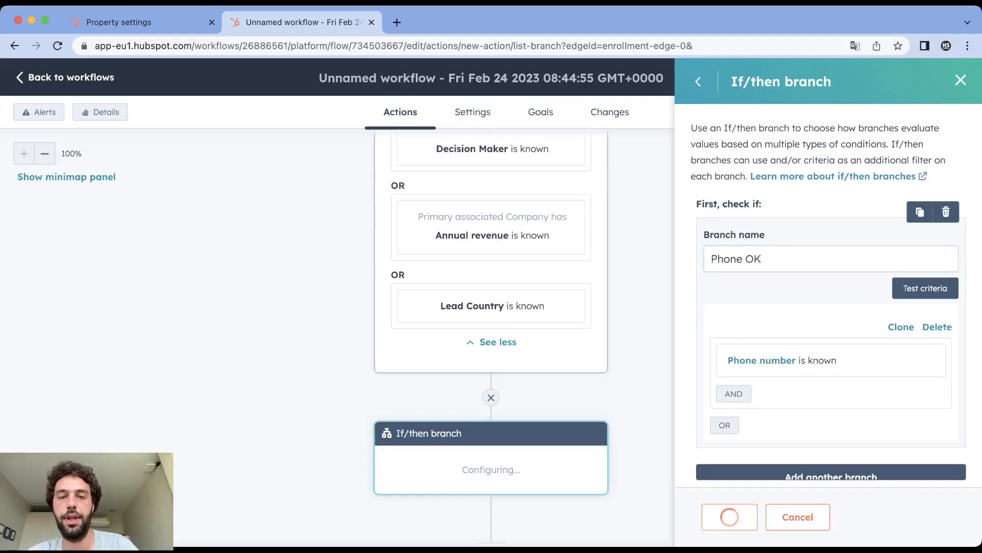
# - Add a Set property value action to the None met path of the phone branch, targeting the contact property Unqualified Reasons
pyautogui.scroll(-4, 595, 481)
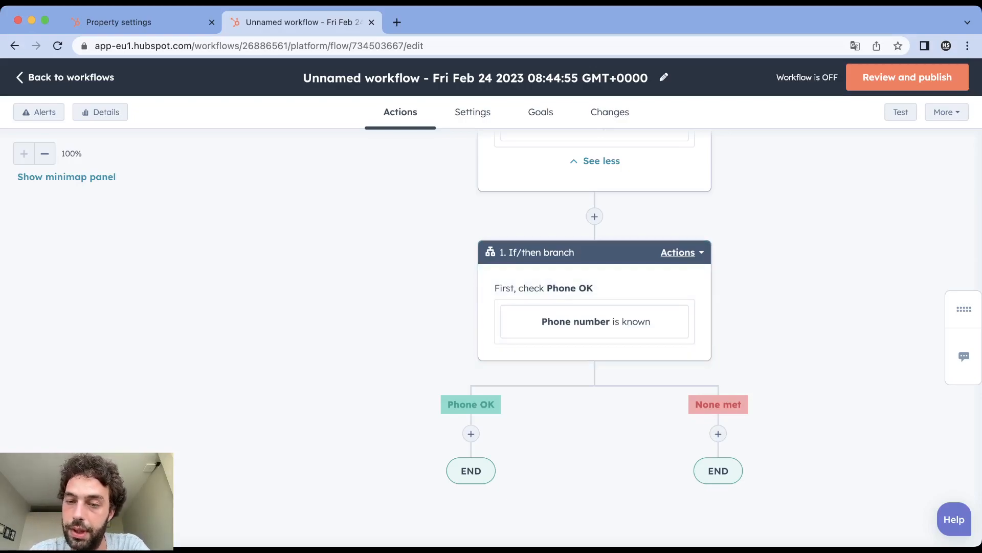
pyautogui.click(719, 433)
pyautogui.scroll(-10, 829, 307)
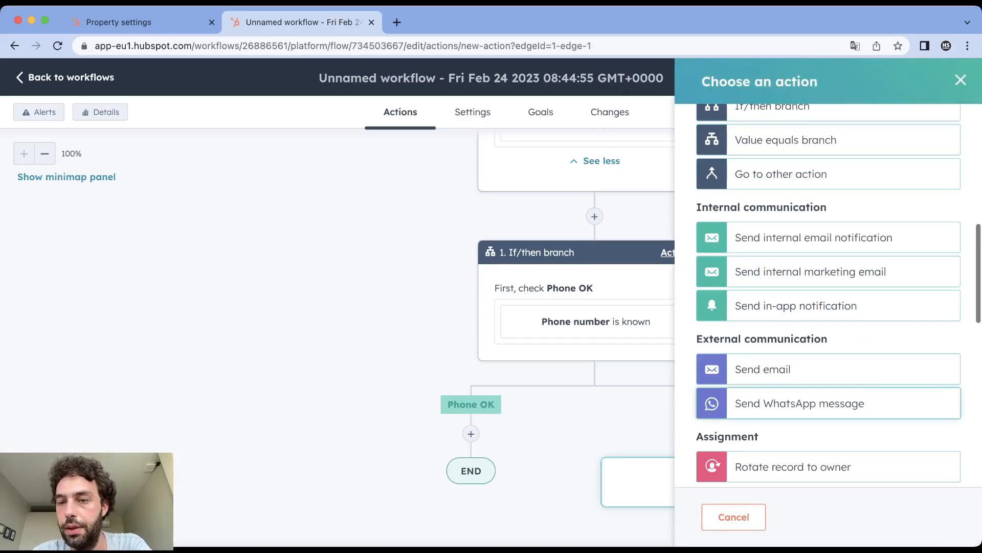
pyautogui.scroll(-7, 829, 287)
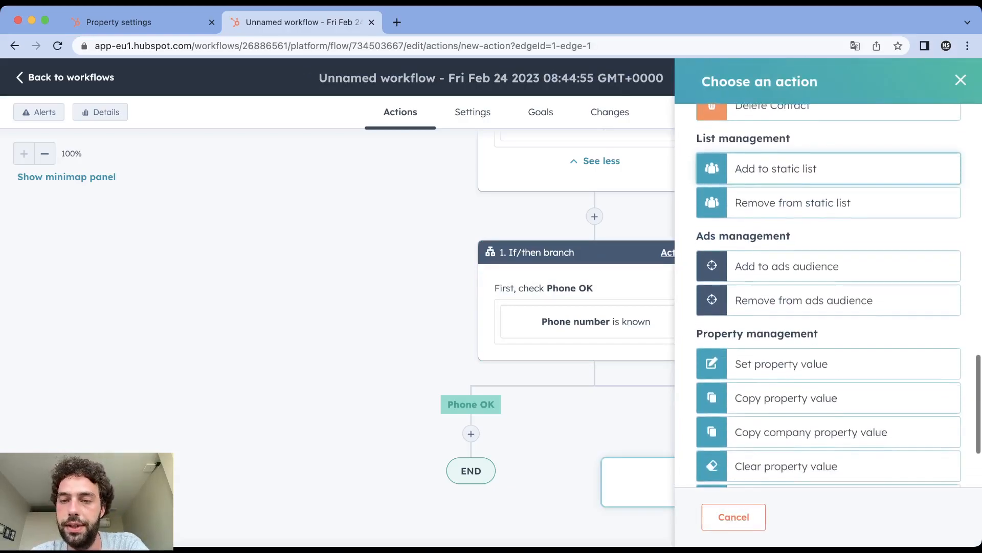
pyautogui.click(781, 344)
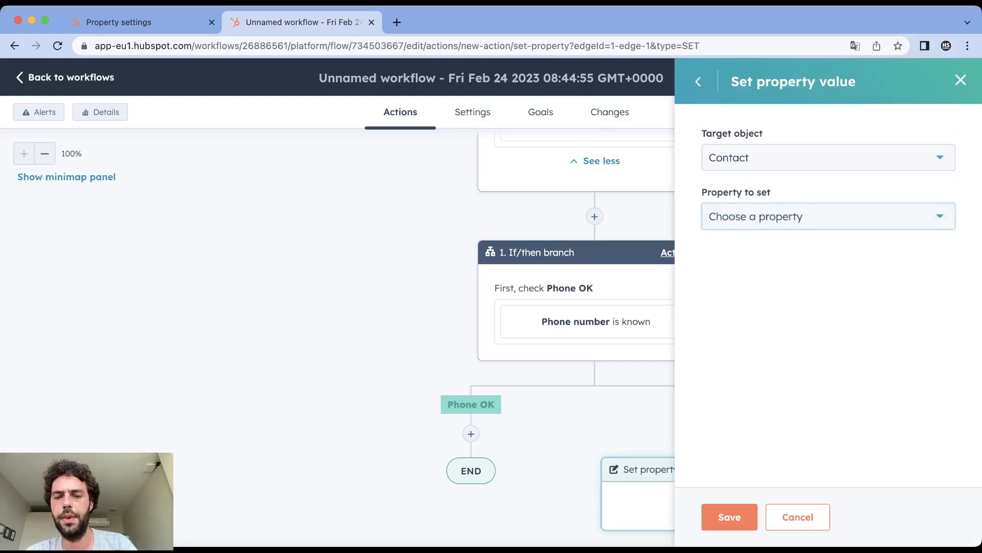
pyautogui.click(828, 216)
pyautogui.write('unqu')
pyautogui.click(775, 343)
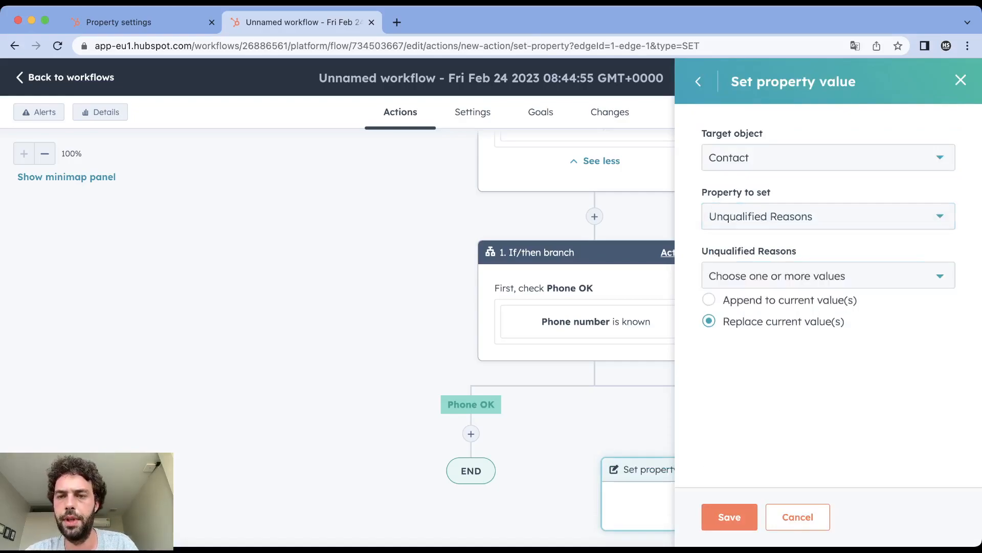
# - Select phone unknown as the reason, switch the action to append to current values, and save it
pyautogui.click(827, 276)
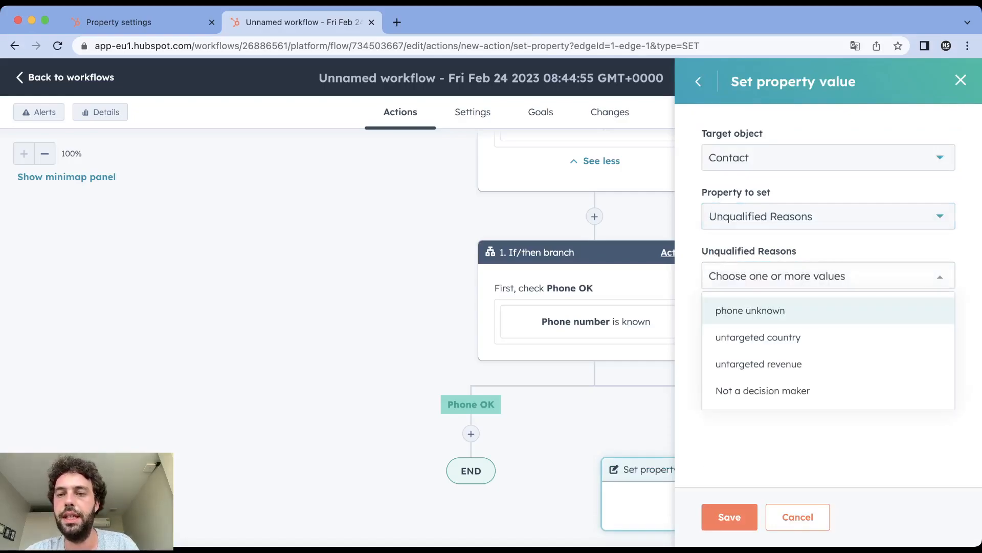
pyautogui.click(751, 311)
pyautogui.click(767, 440)
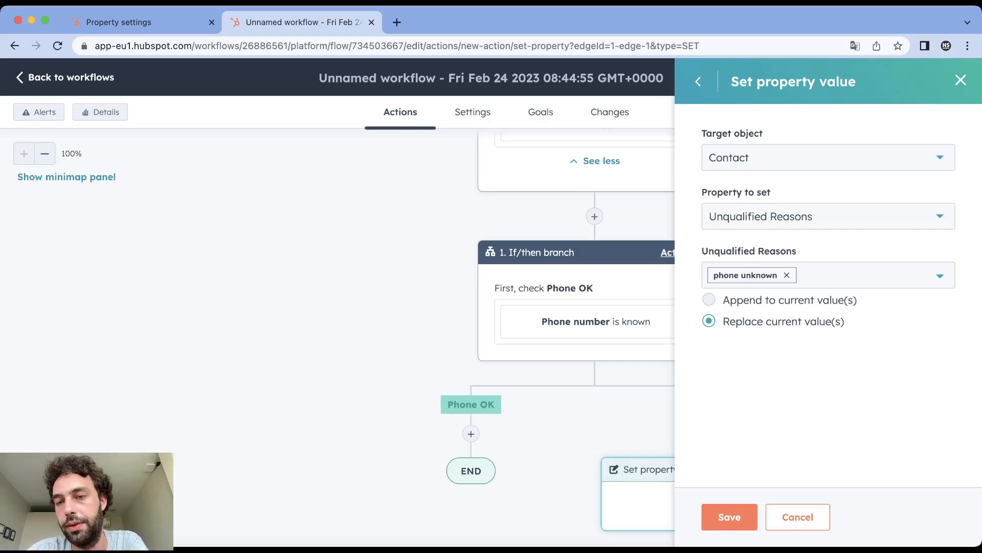
pyautogui.click(709, 300)
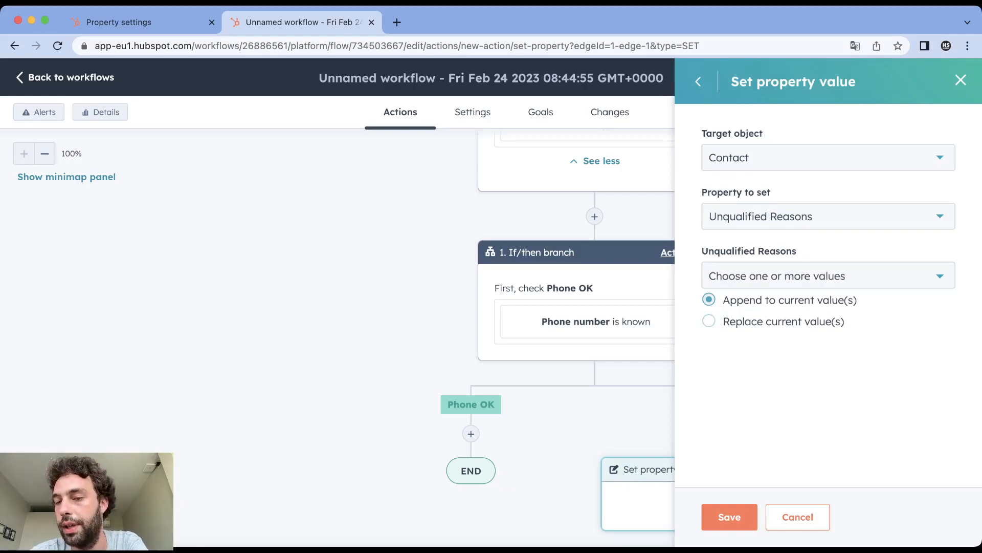
pyautogui.click(729, 517)
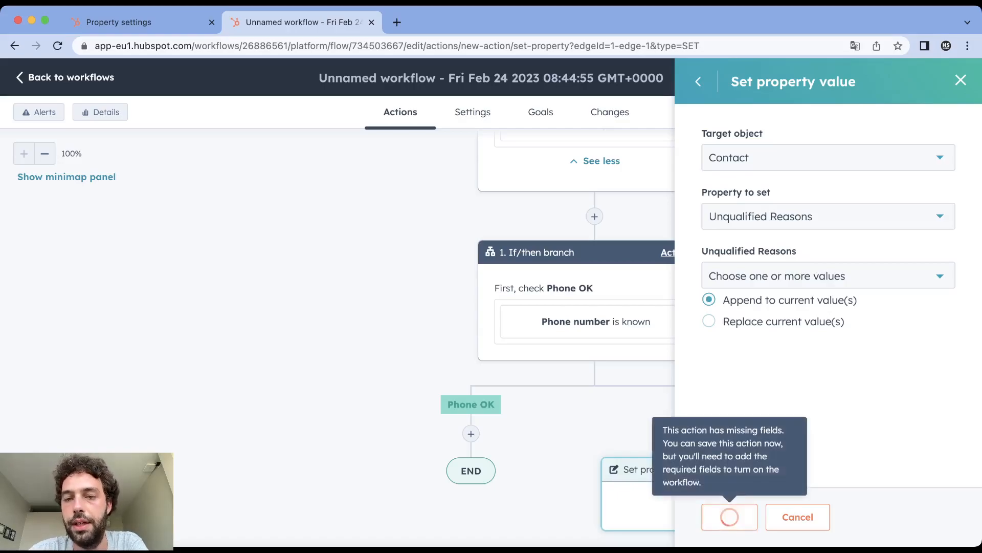
# - Reopen the Set property value action, choose phone unknown as its Unqualified Reasons value and save it
pyautogui.scroll(-2, 665, 268)
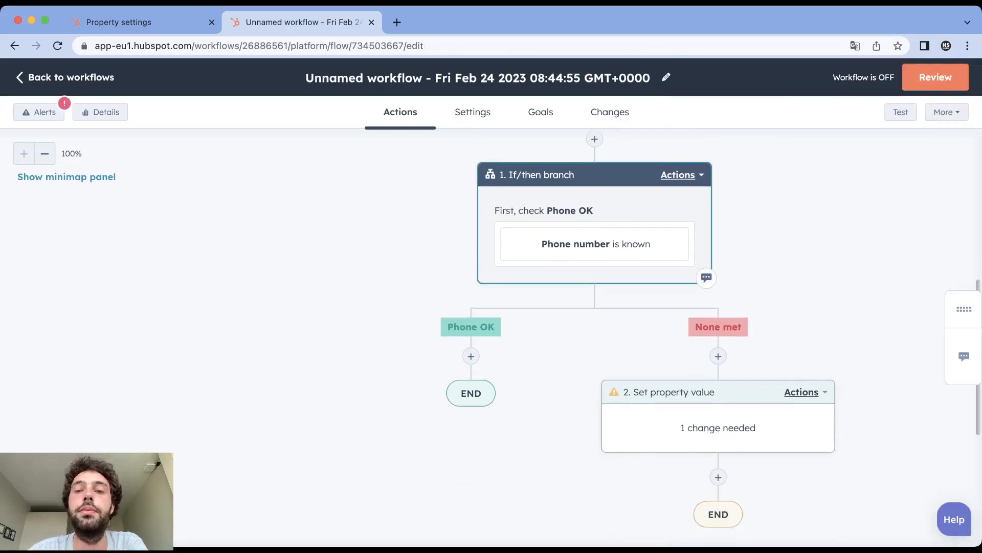
pyautogui.click(717, 422)
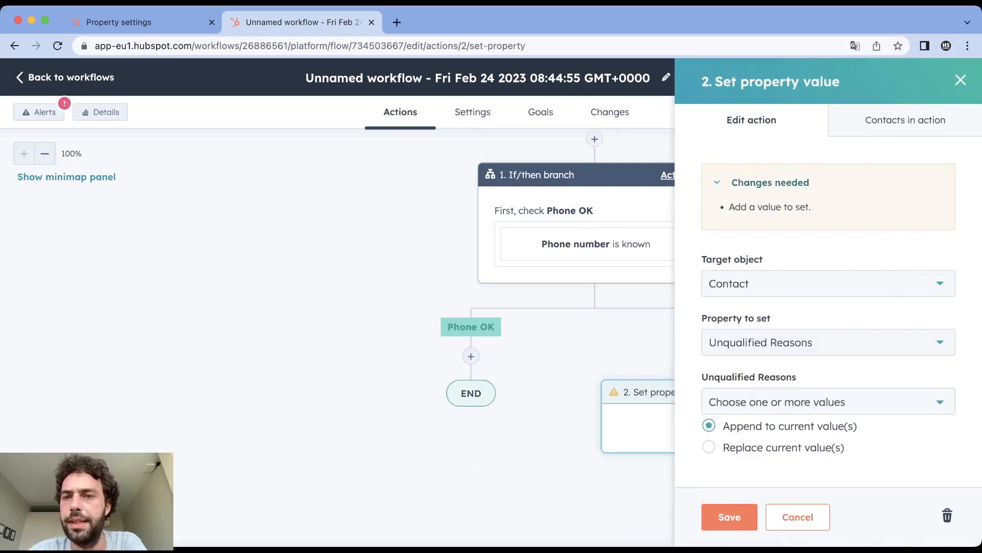
pyautogui.click(828, 401)
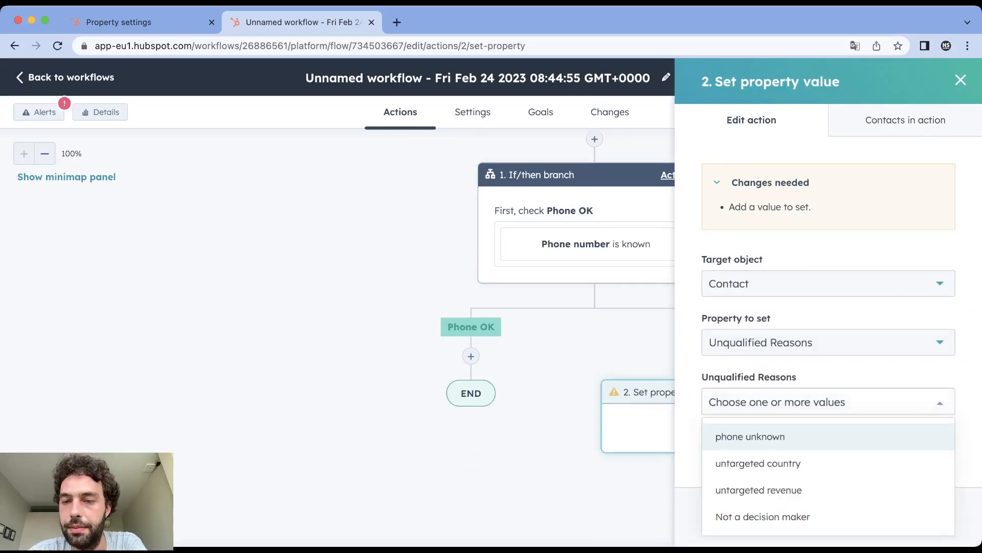
pyautogui.click(752, 436)
pyautogui.click(730, 518)
pyautogui.click(730, 518)
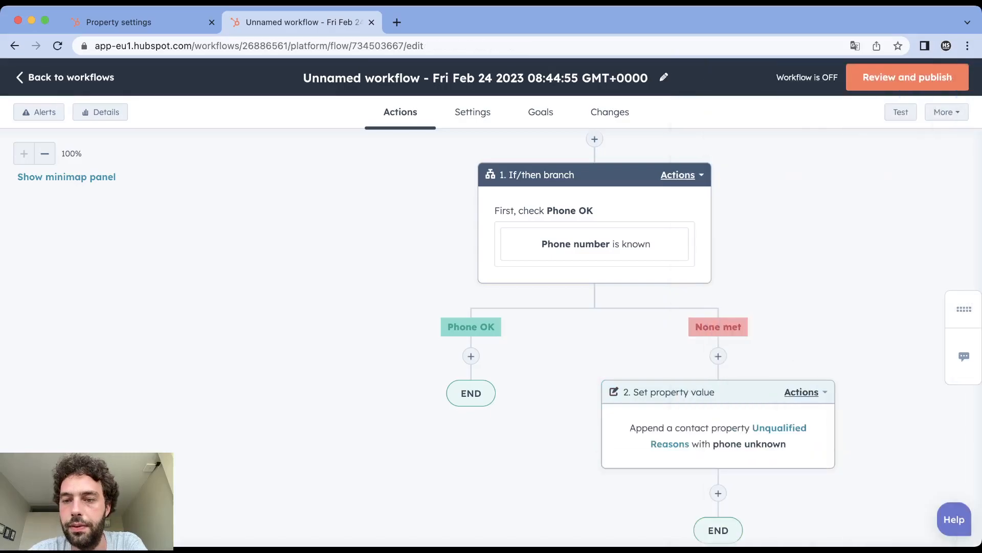
# - Add an If/then branch action on the Phone OK path
pyautogui.scroll(-2, 593, 204)
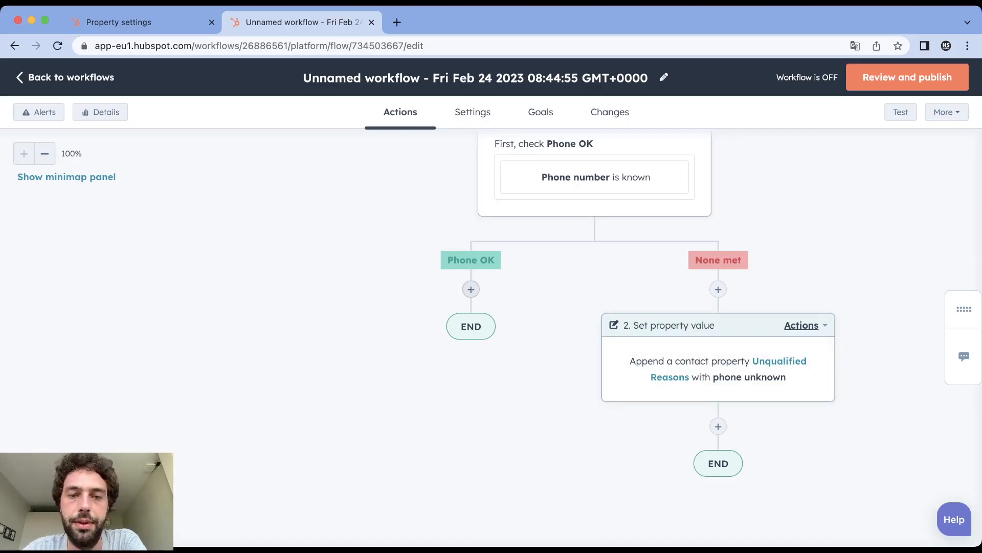
pyautogui.click(470, 289)
pyautogui.scroll(-6, 829, 307)
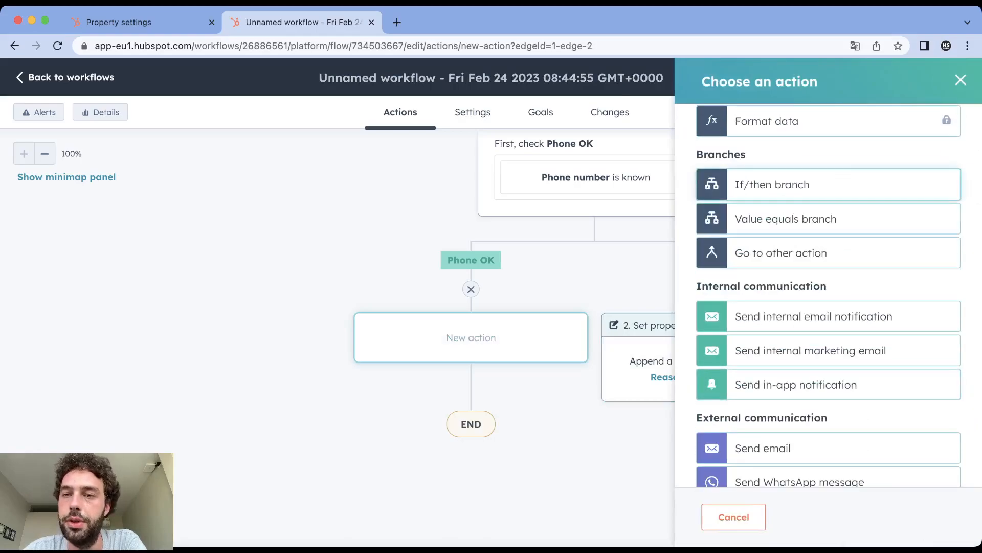
pyautogui.click(798, 185)
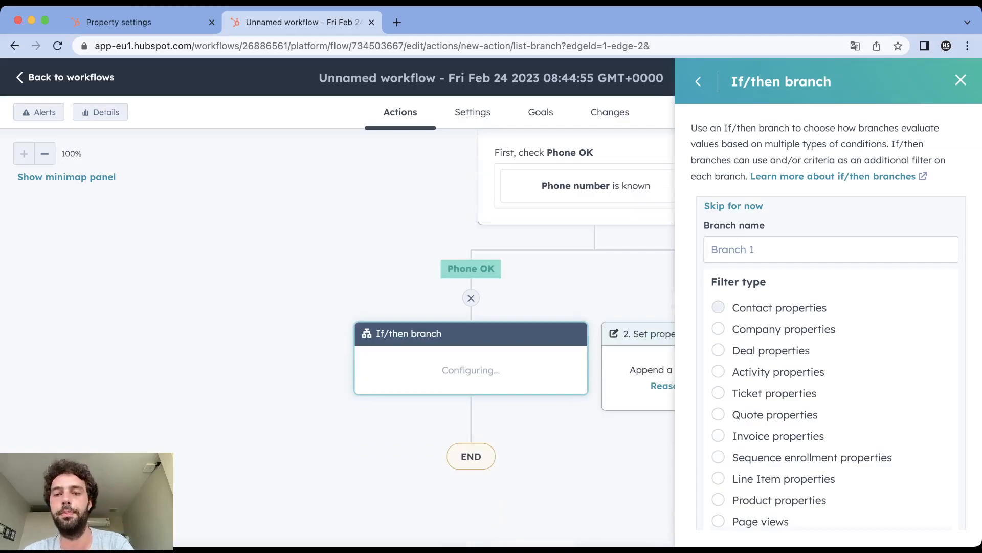
# - Set the new branch's condition to the contact property Decision Maker is any of Yes and apply the filter
pyautogui.click(718, 307)
pyautogui.write('deci')
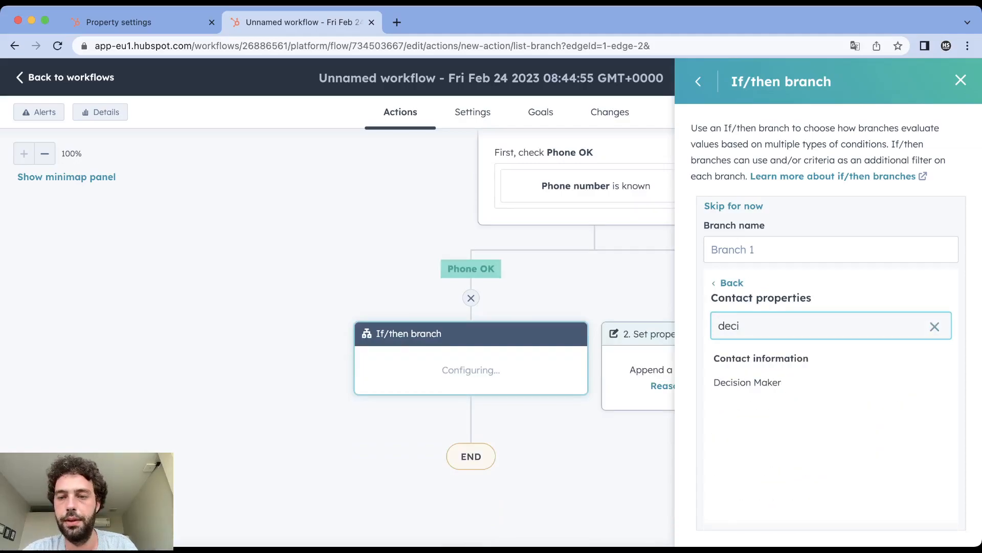
pyautogui.click(747, 383)
pyautogui.click(829, 362)
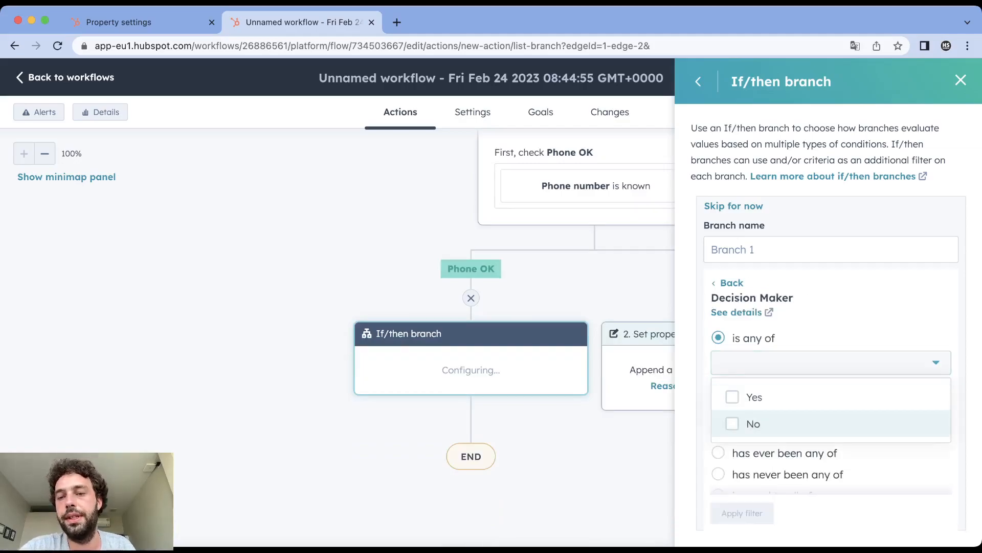
pyautogui.click(754, 399)
pyautogui.click(742, 513)
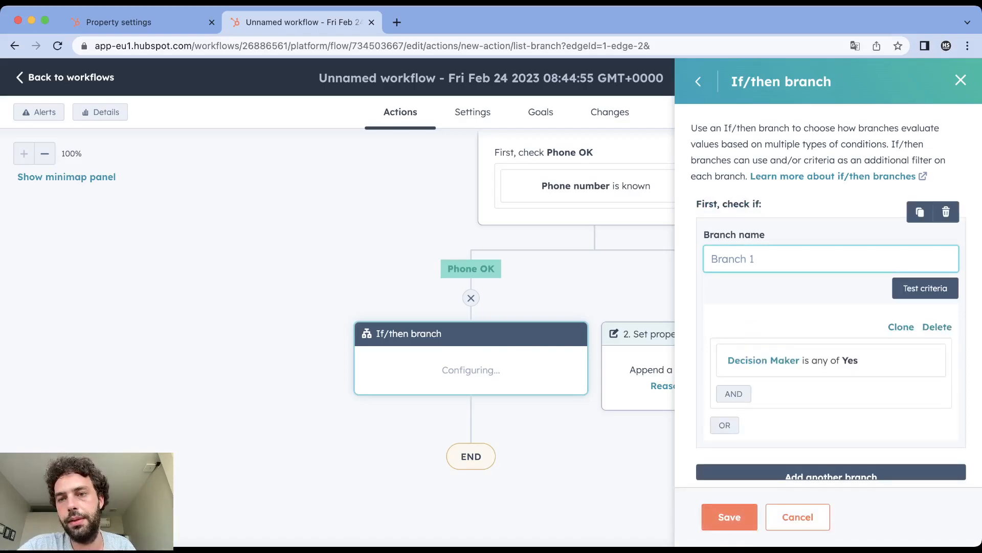
# - Name the branch "Decision OK" and save the If/then branch
pyautogui.write('decision OK')
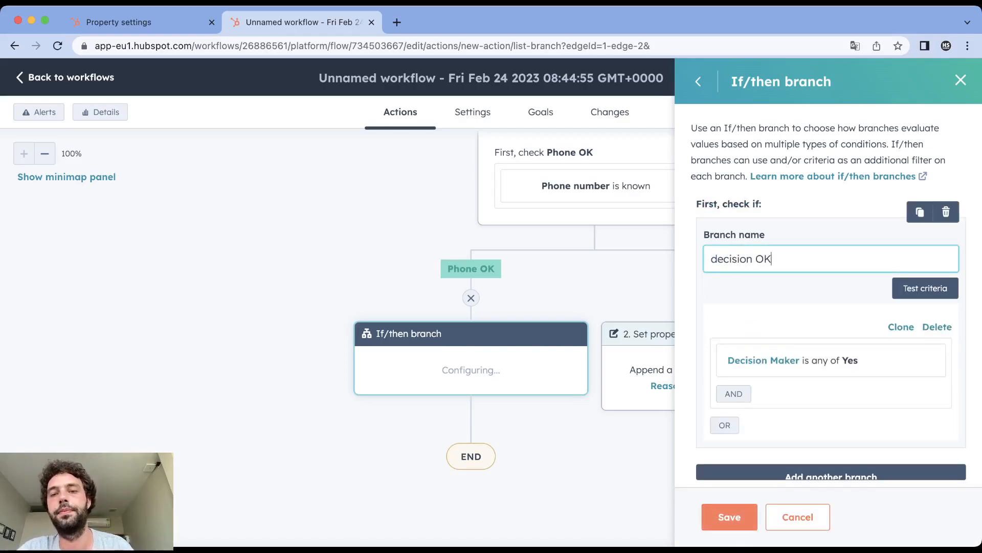
pyautogui.press('BackSpace')
pyautogui.write('D')
pyautogui.click(729, 517)
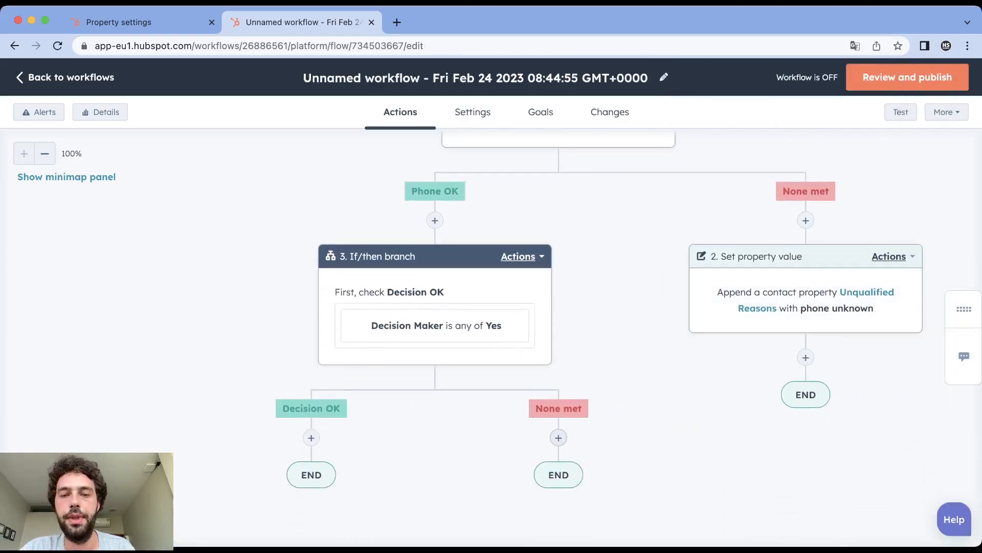
# - Add a Set property value action on the None met path of the Decision Maker branch
pyautogui.click(559, 437)
pyautogui.scroll(-20, 798, 435)
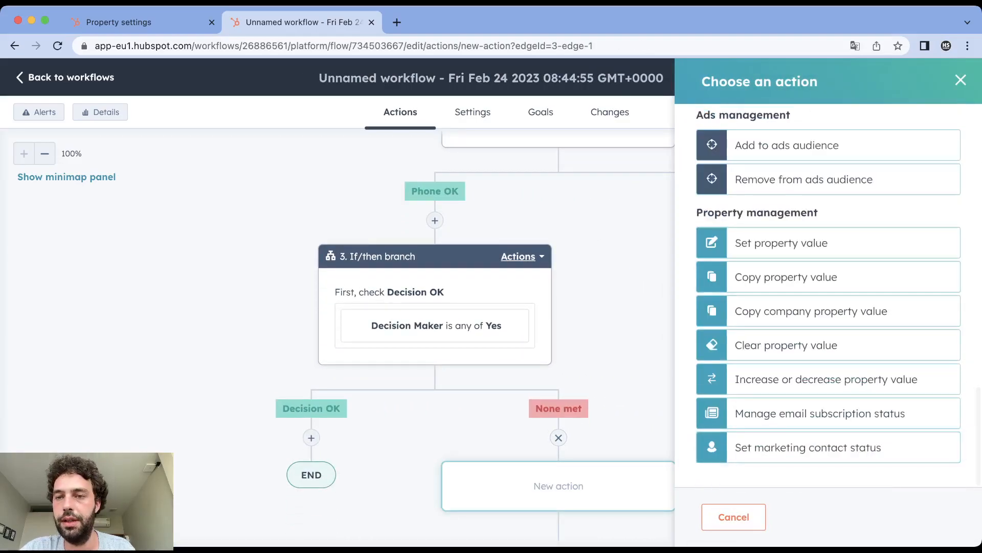
pyautogui.click(781, 242)
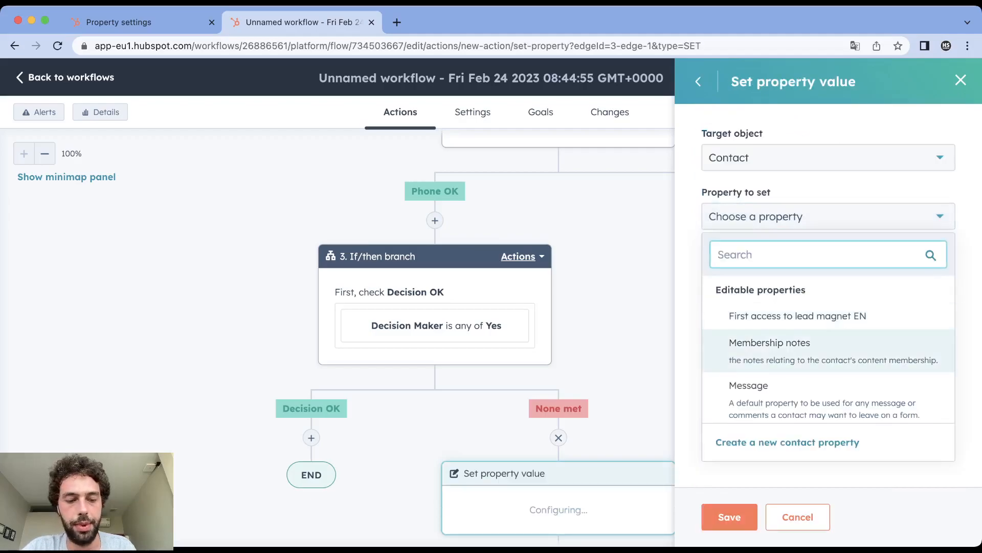
pyautogui.write('deci')
pyautogui.press('Return')
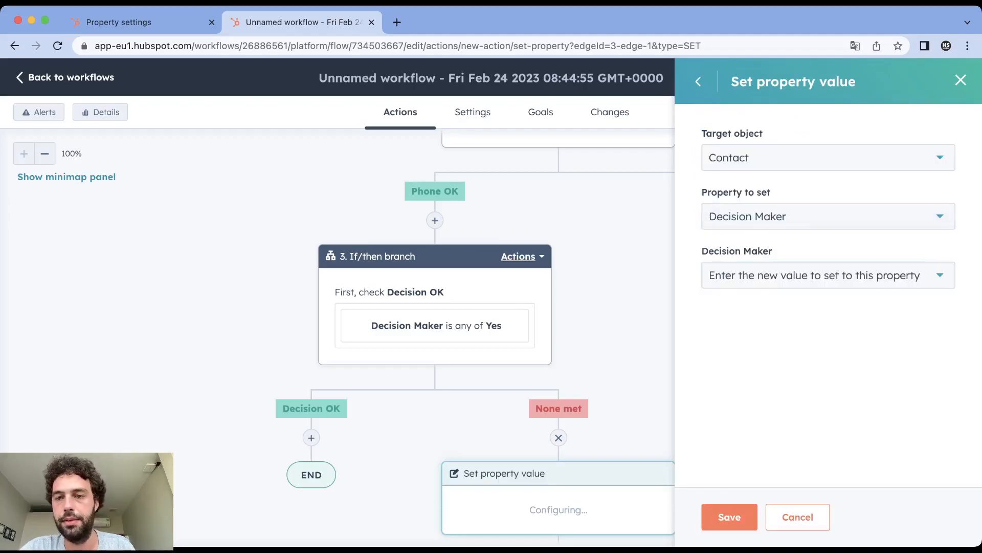
pyautogui.click(827, 276)
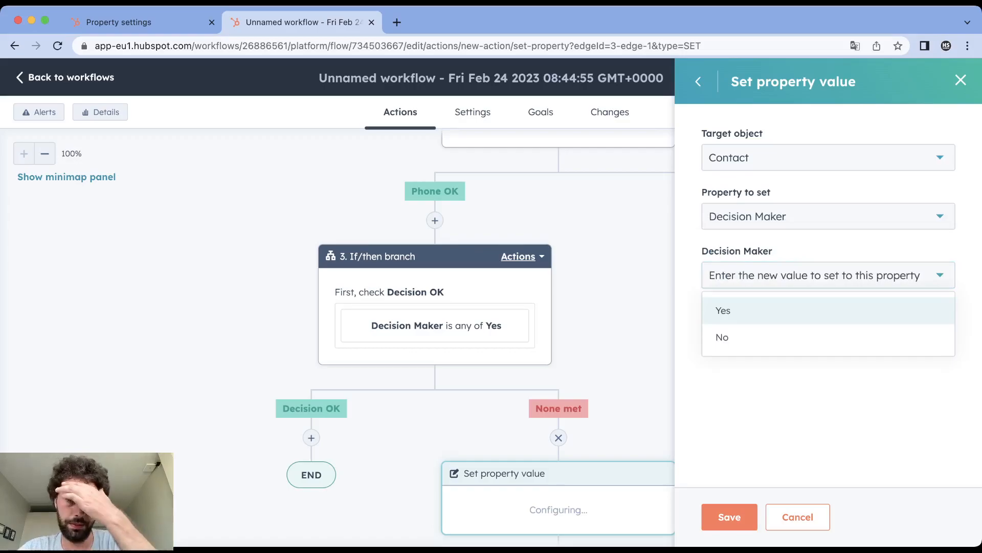
pyautogui.click(828, 275)
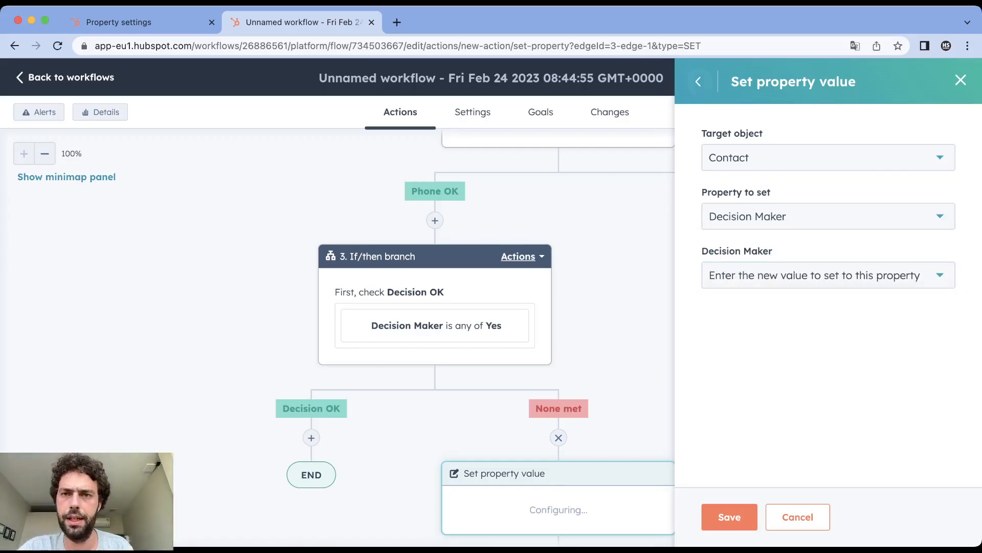
pyautogui.click(699, 81)
pyautogui.click(782, 294)
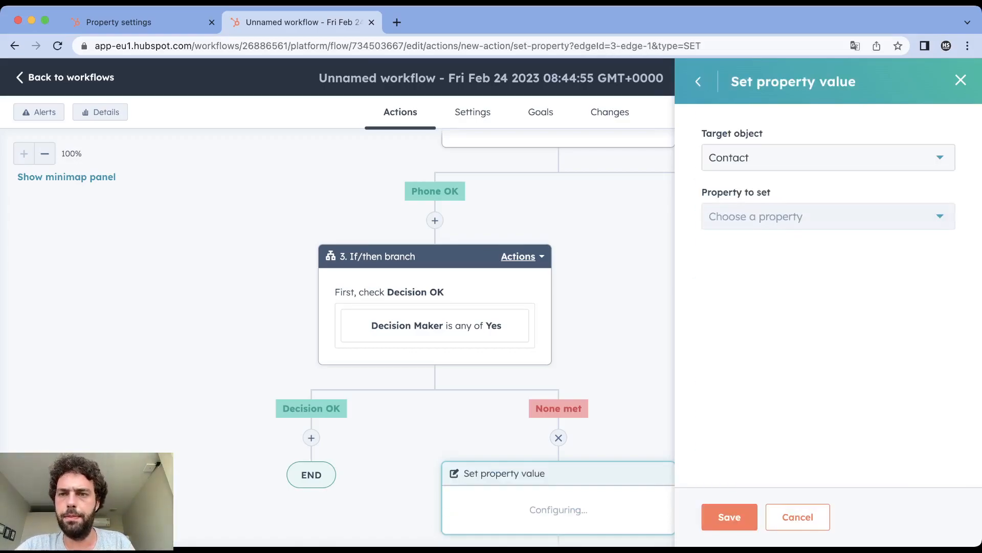
# - Configure the action to append Not a decision maker to the contact property Unqualified Reasons and save it
pyautogui.click(819, 216)
pyautogui.write('unqu')
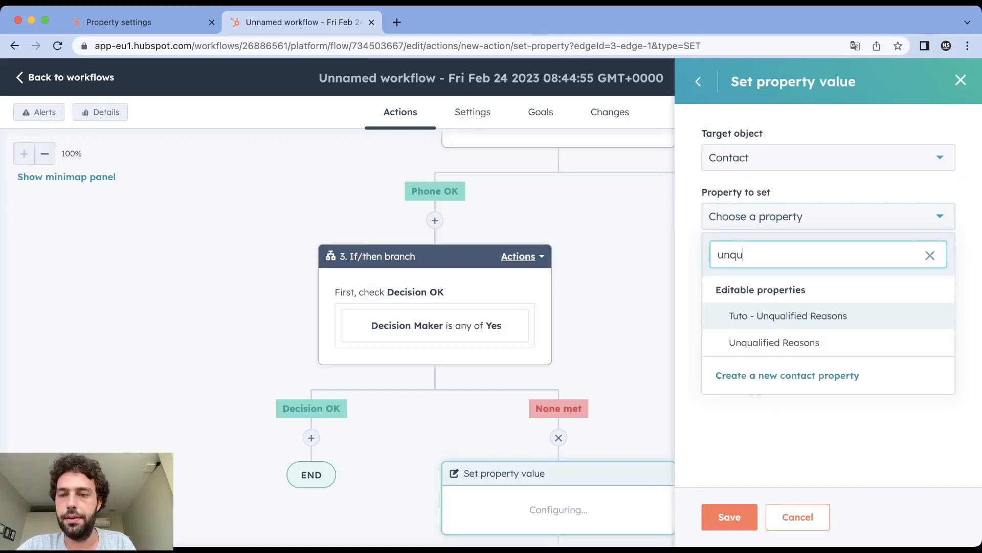
pyautogui.press('Down')
pyautogui.press('Return')
pyautogui.click(709, 300)
pyautogui.click(819, 275)
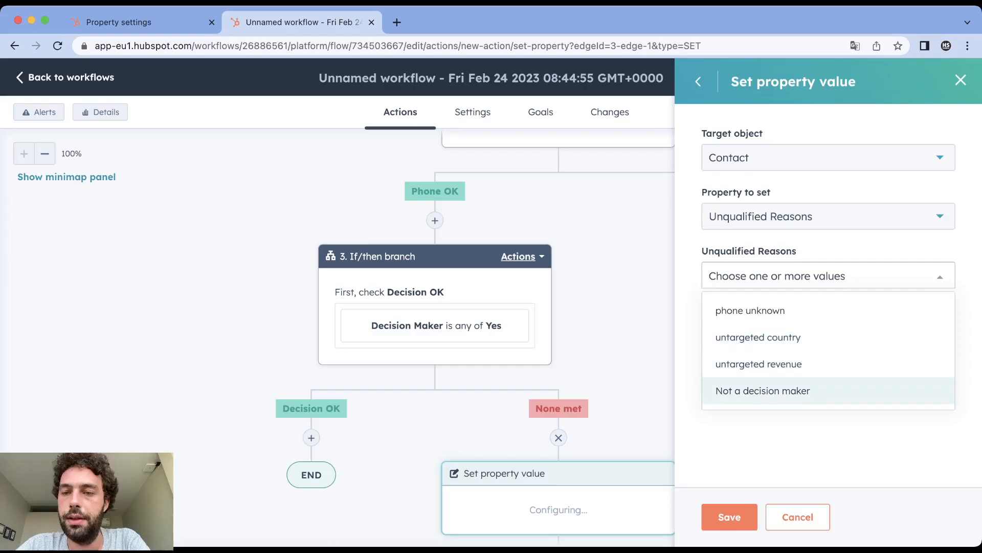
pyautogui.click(762, 391)
pyautogui.click(767, 447)
pyautogui.click(730, 517)
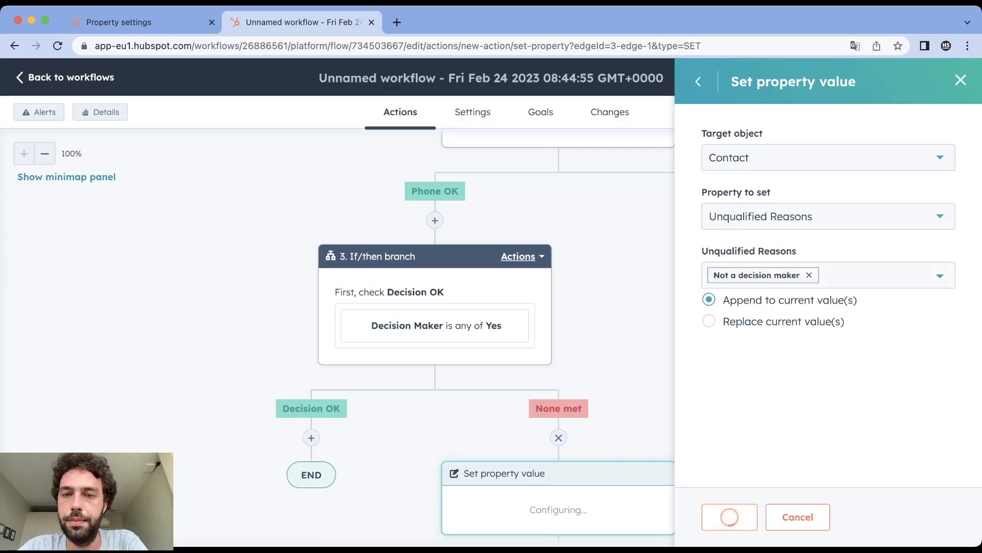
# - Add an If/then branch action on the Decision OK path
pyautogui.scroll(-3, 435, 307)
pyautogui.click(311, 234)
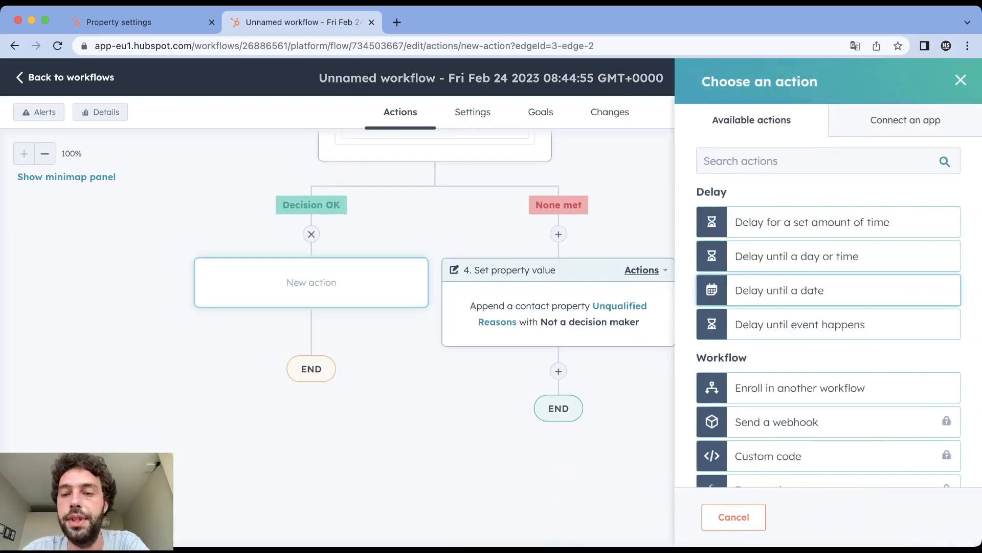
pyautogui.scroll(-5, 829, 389)
pyautogui.click(767, 355)
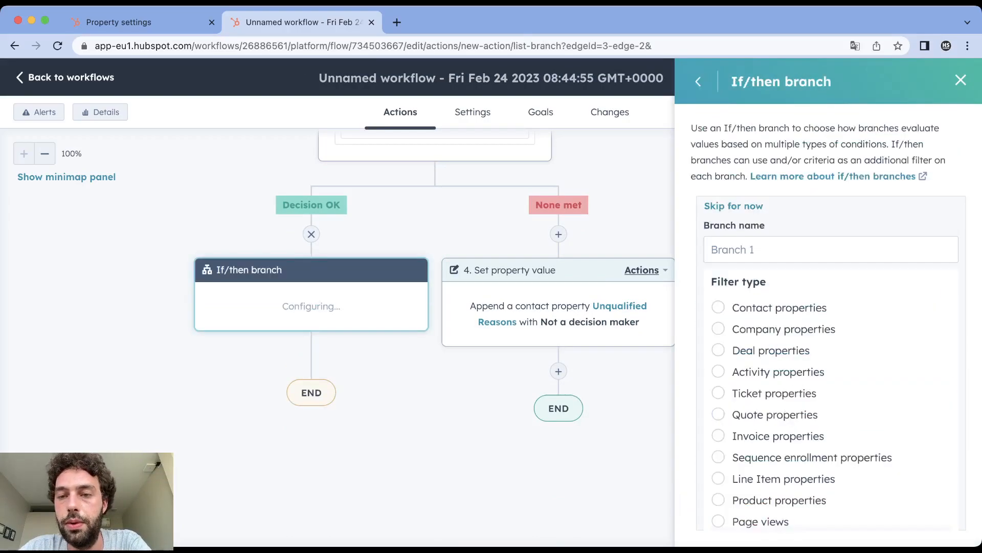
# - Set the branch filter to the company property Annual revenue is greater than or equal to 1000000
pyautogui.click(718, 328)
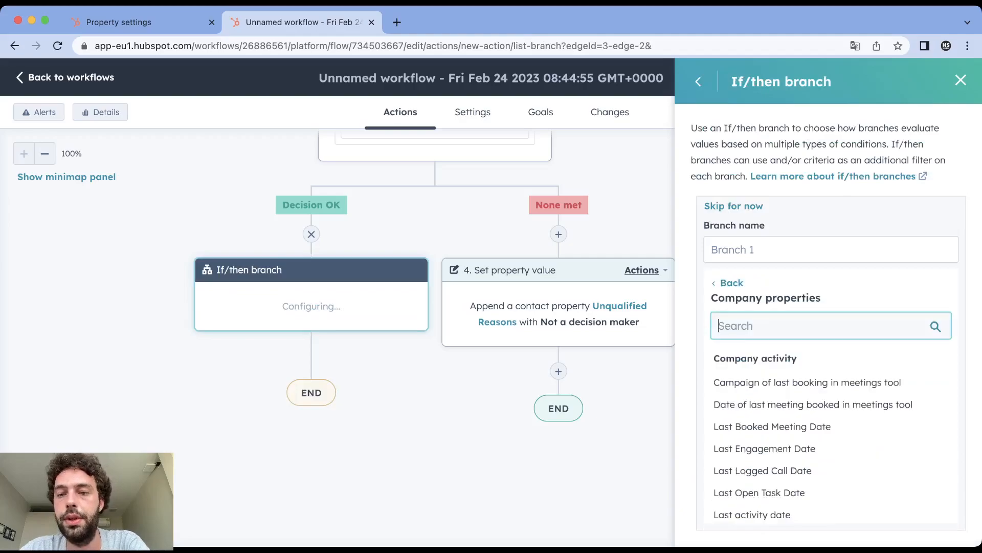
pyautogui.write('annual')
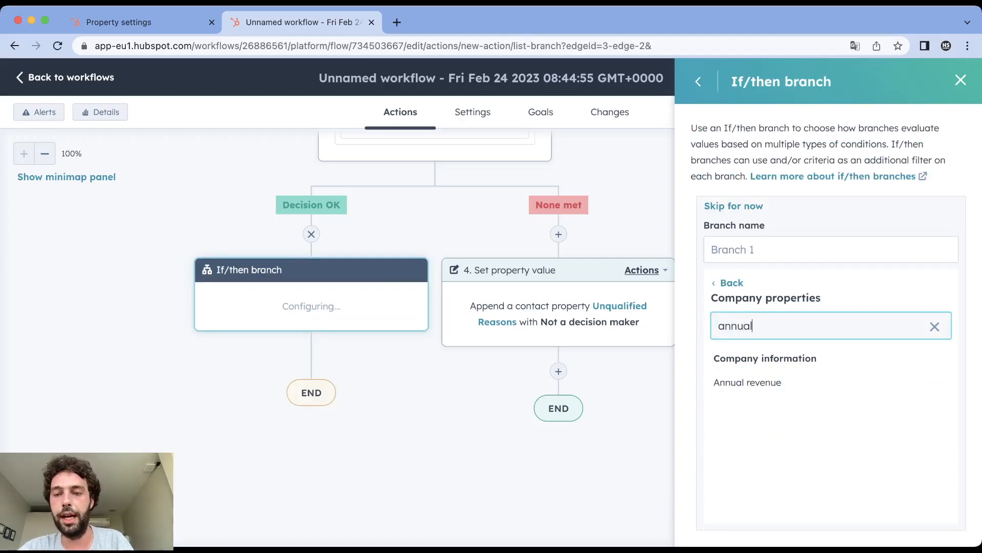
pyautogui.click(748, 383)
pyautogui.scroll(-3, 829, 389)
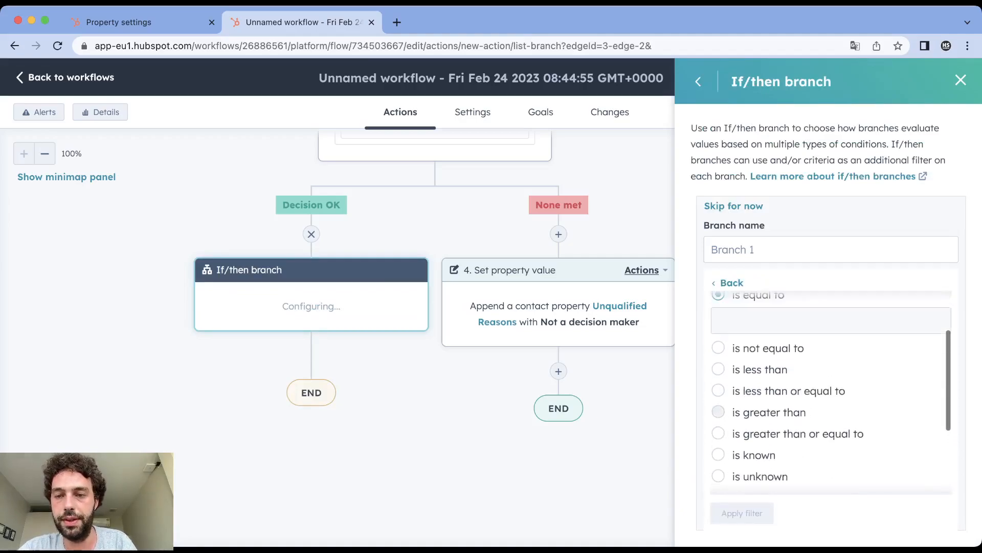
pyautogui.click(719, 441)
pyautogui.click(831, 435)
pyautogui.write('1000000')
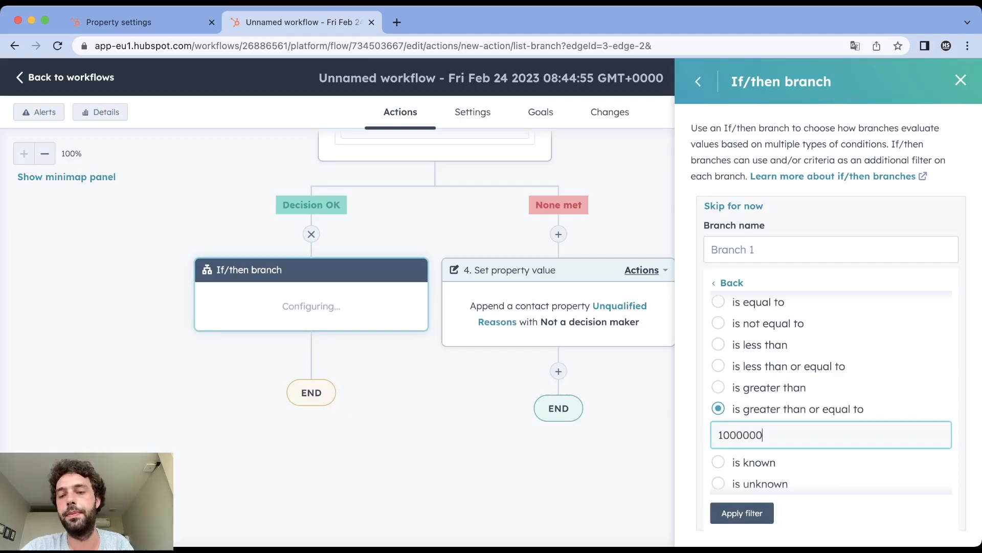
# - Name the branch "Revenue OK", apply its filter and save the If/then branch
pyautogui.click(831, 249)
pyautogui.write('r')
pyautogui.press('BackSpace')
pyautogui.write('Revenue O')
pyautogui.click(742, 513)
pyautogui.click(731, 517)
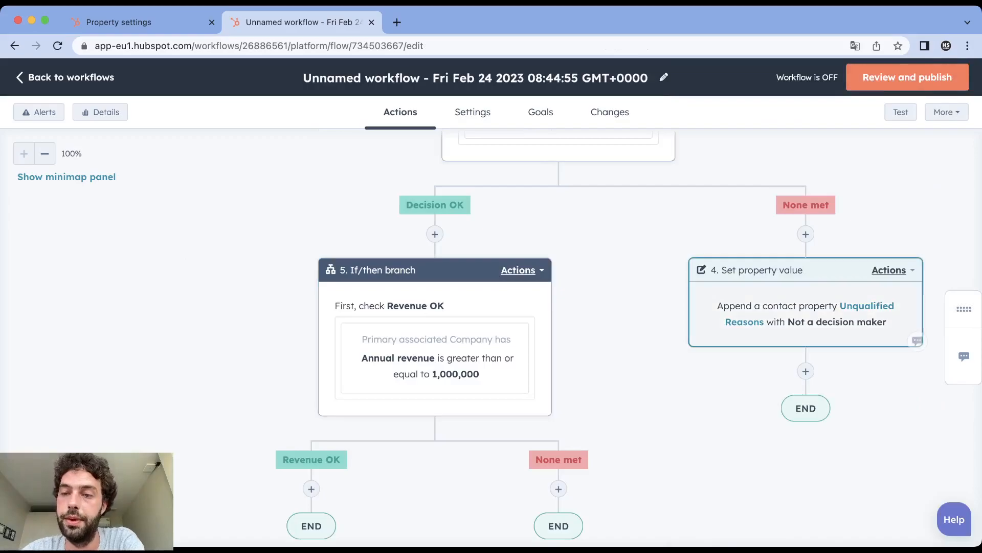
# - Clone only the "Not a decision maker" Set property value action onto the None met path of the Revenue OK branch
pyautogui.click(893, 269)
pyautogui.moveTo(916, 334)
pyautogui.click(766, 336)
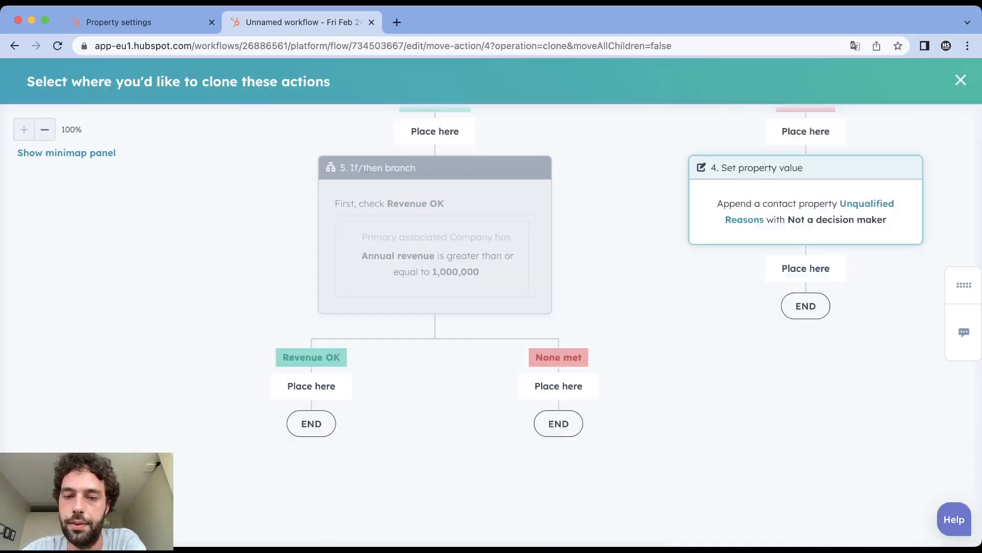
pyautogui.click(559, 385)
pyautogui.click(416, 267)
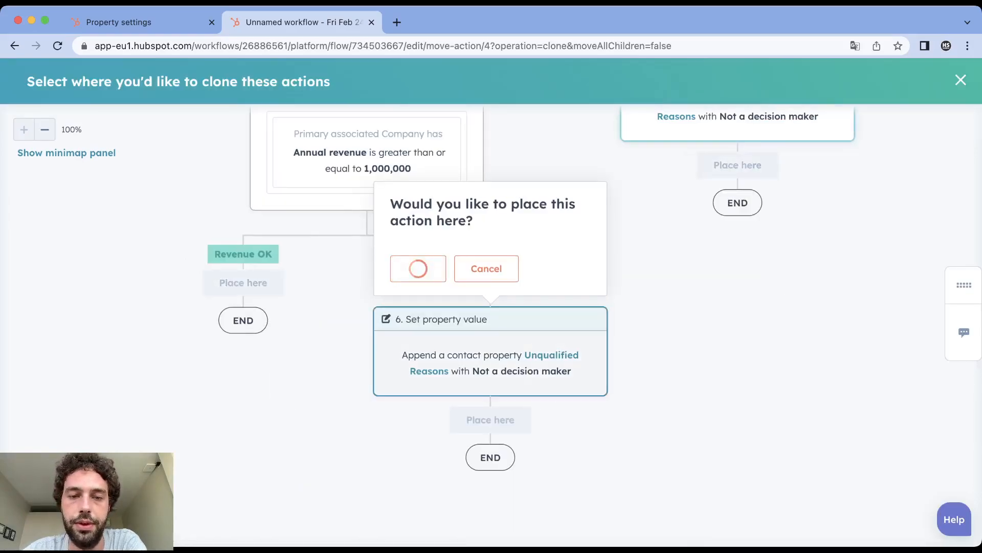
# - Replace the cloned action's Unqualified Reasons value with untargeted revenue and save it
pyautogui.click(601, 410)
pyautogui.click(870, 309)
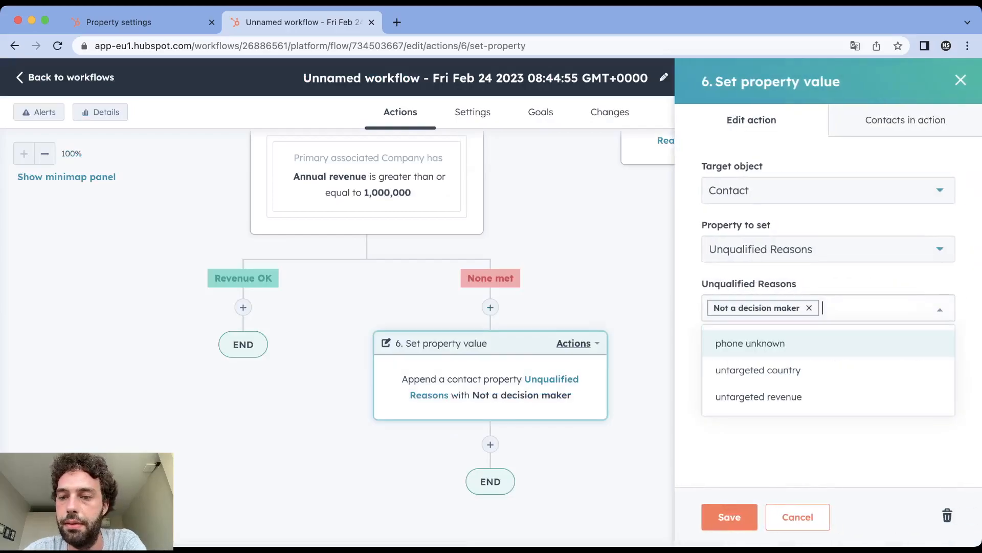
pyautogui.click(759, 397)
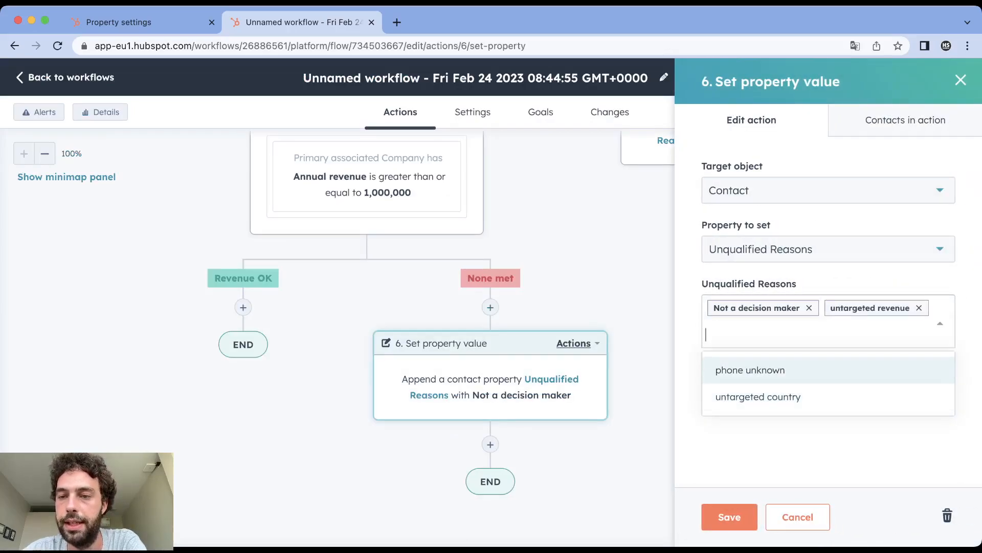
pyautogui.click(809, 308)
pyautogui.click(798, 448)
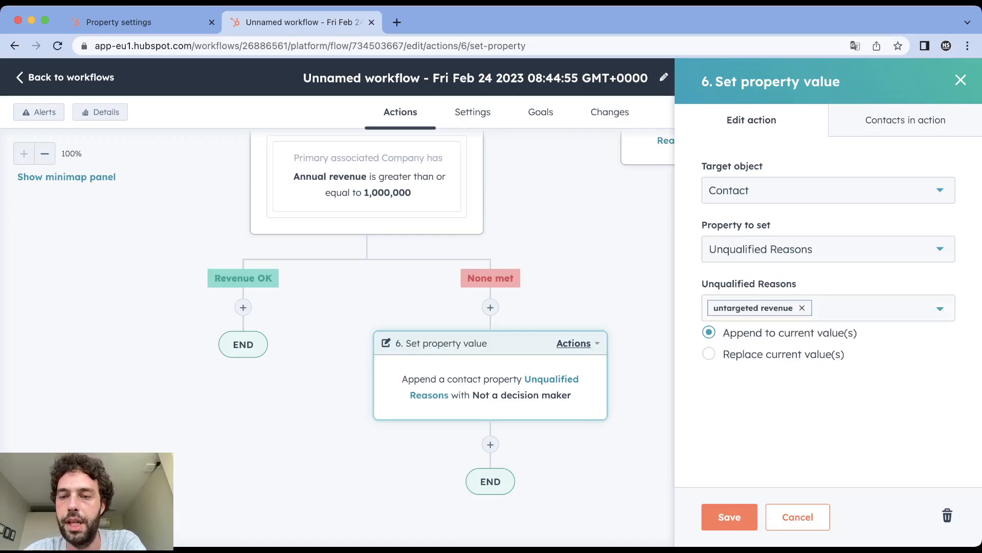
pyautogui.click(730, 517)
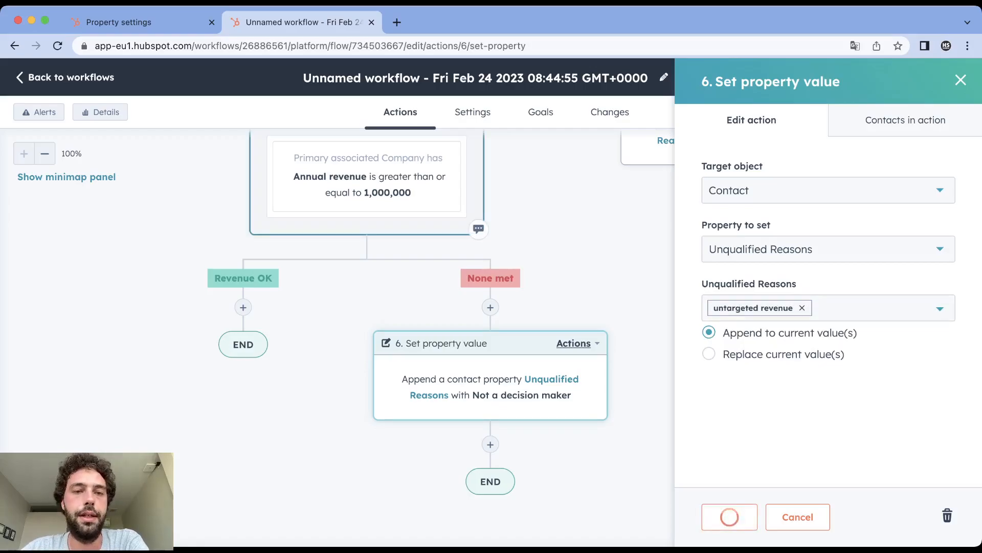
# - Add an If/then branch action on the Revenue OK path
pyautogui.click(243, 307)
pyautogui.scroll(-5, 819, 312)
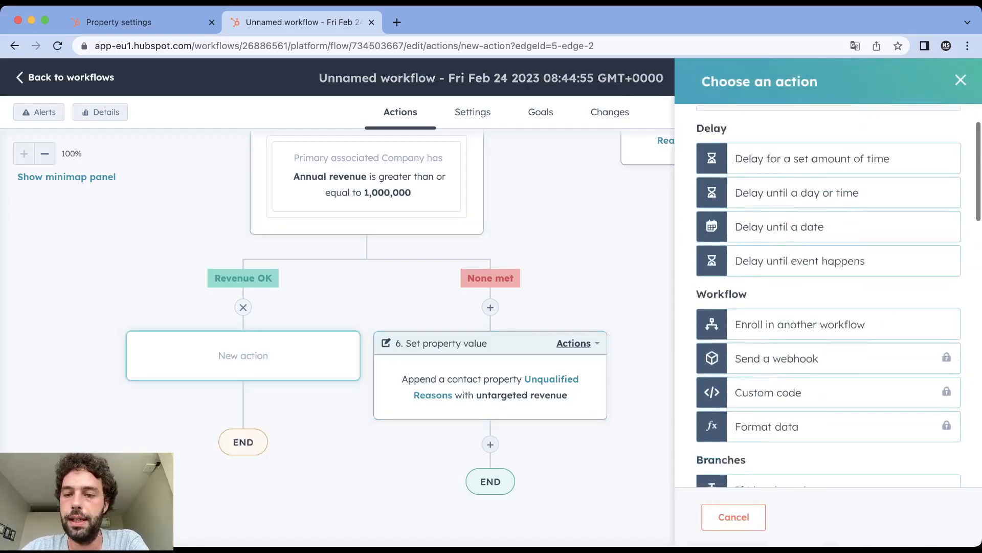
pyautogui.click(829, 311)
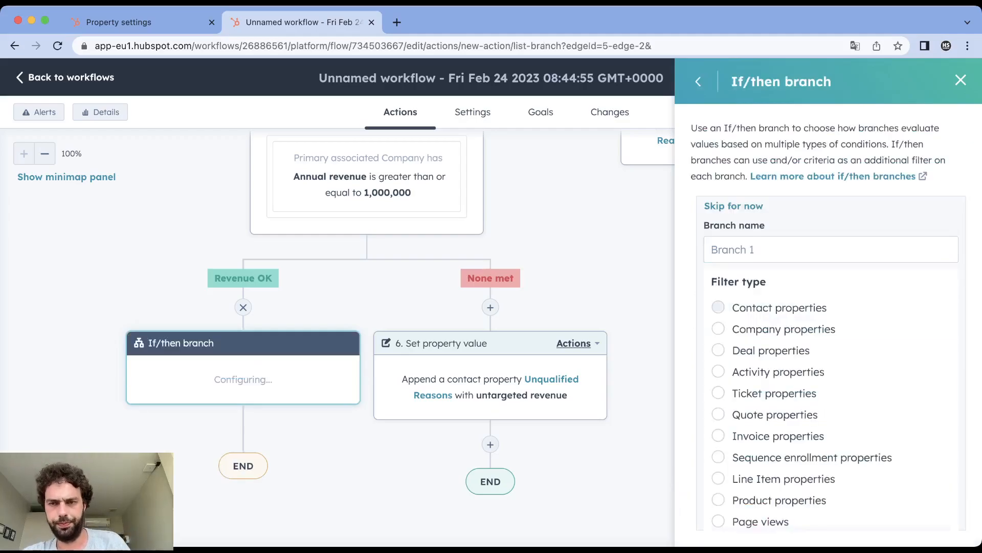
# - Filter the branch on the contact property Lead Country is any of France, name it "Country OK" and save it
pyautogui.click(718, 307)
pyautogui.write('lead')
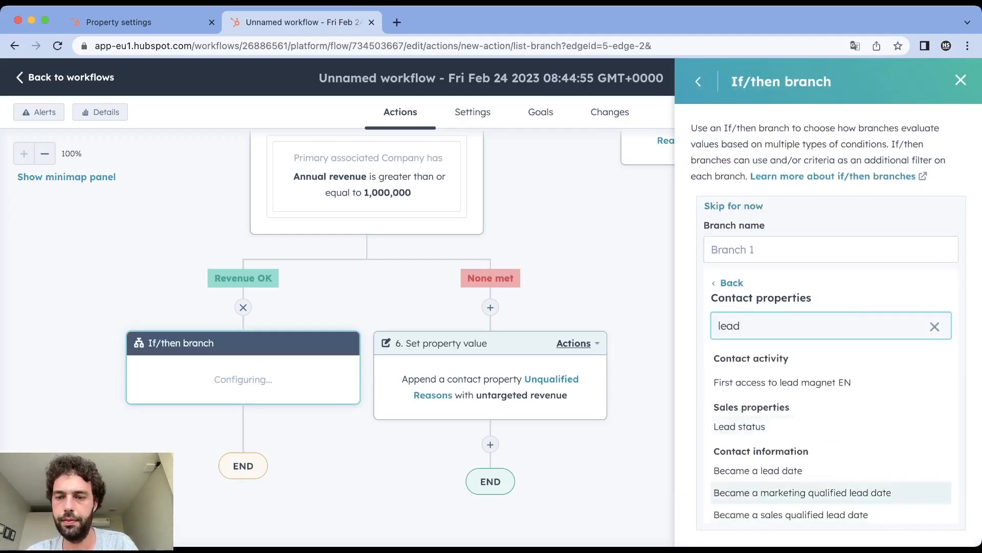
pyautogui.scroll(-3, 829, 450)
pyautogui.click(743, 403)
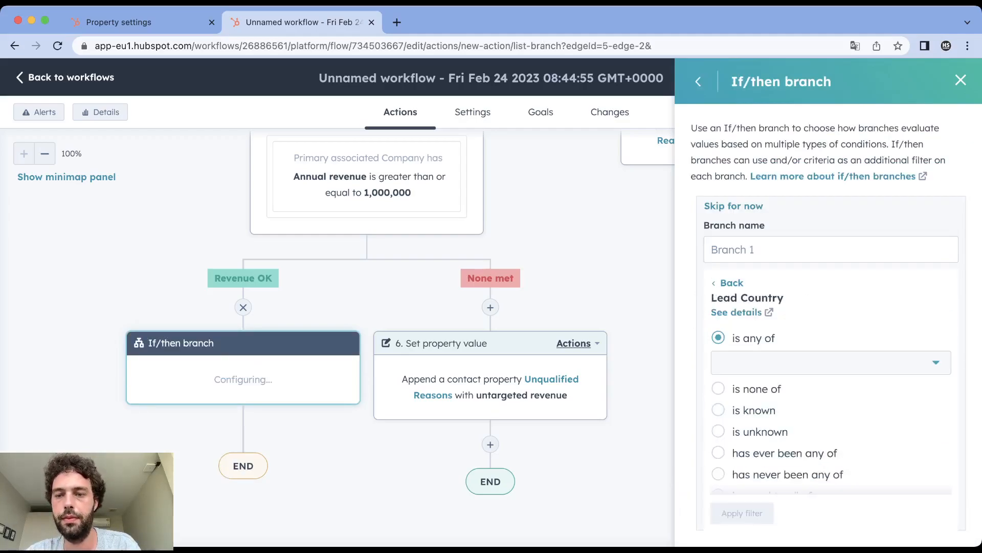
pyautogui.click(831, 363)
pyautogui.write('fr')
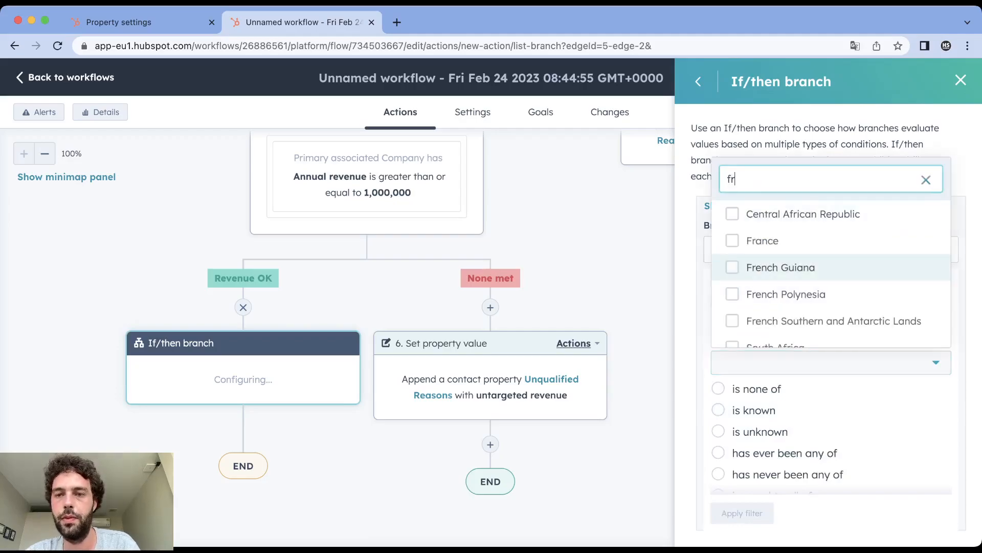
pyautogui.click(763, 240)
pyautogui.click(742, 512)
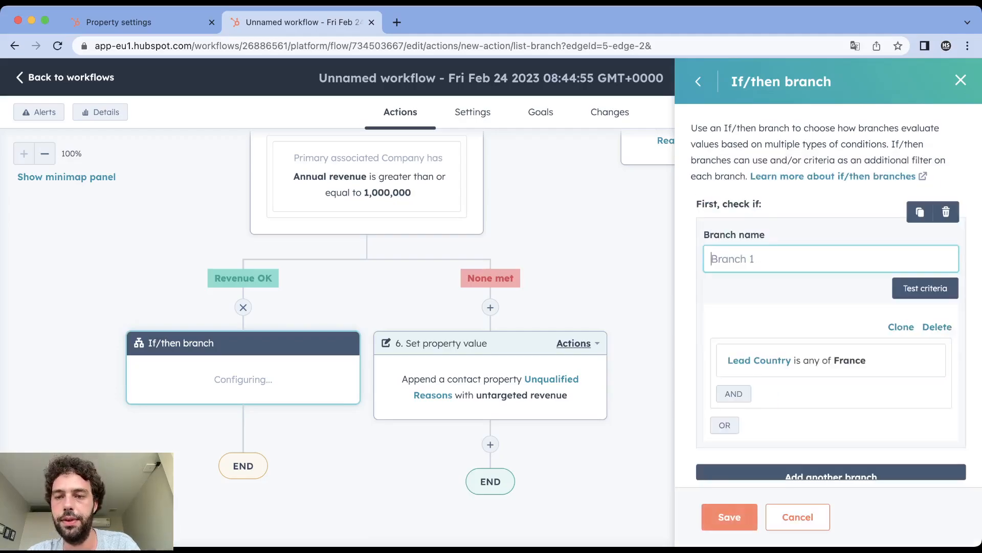
pyautogui.write('Country OK')
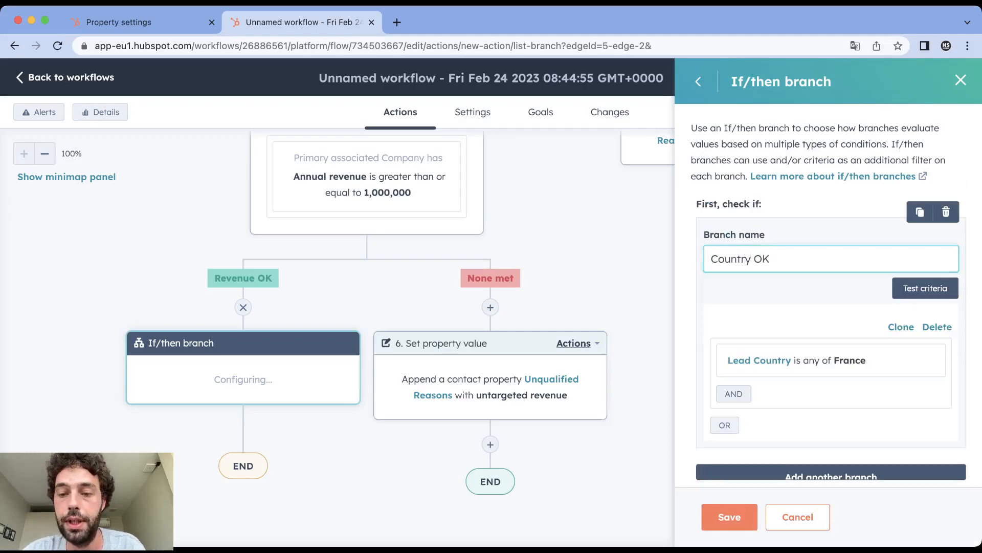
pyautogui.press('Return')
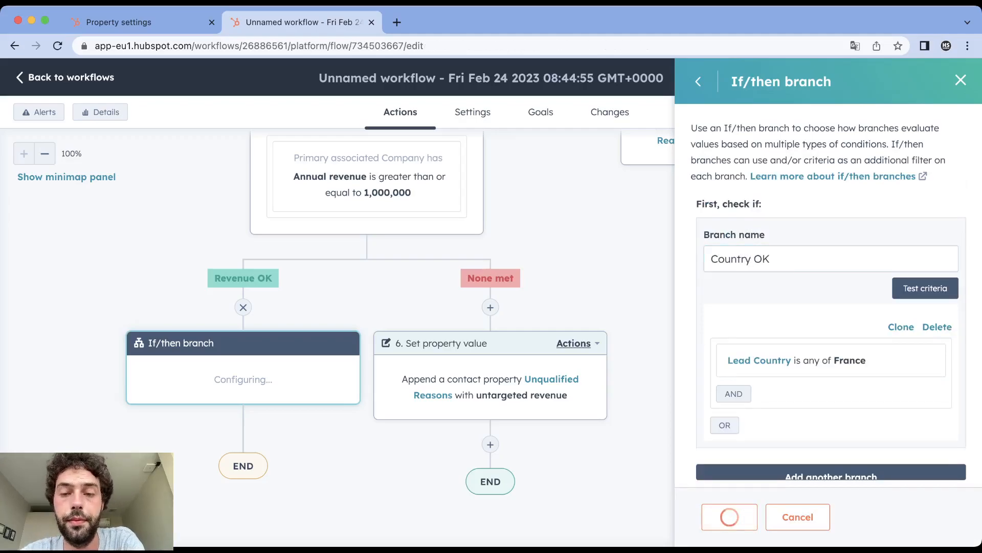
# - Clone the "untargeted revenue" action and all after it onto the None met path of the Country OK branch
pyautogui.click(822, 343)
pyautogui.moveTo(845, 408)
pyautogui.click(731, 435)
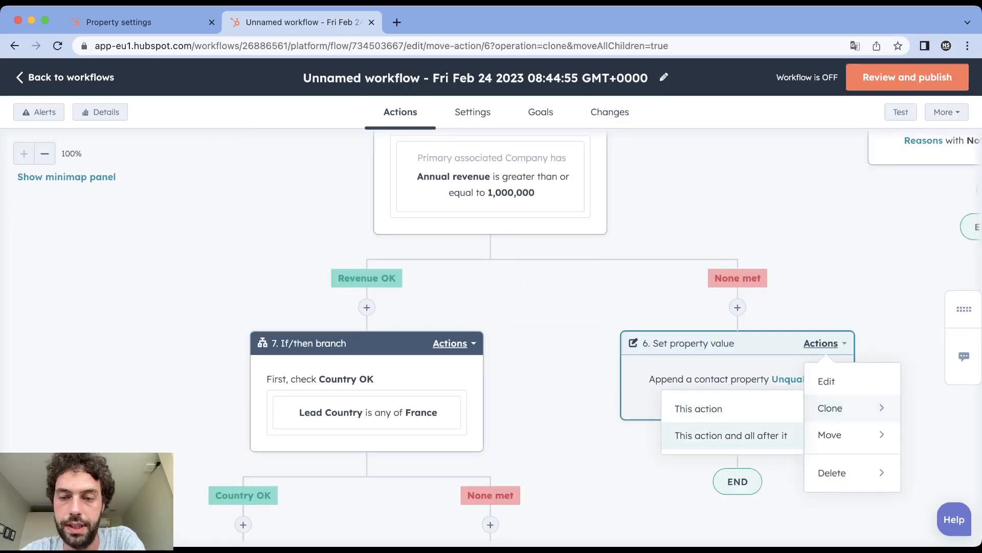
pyautogui.scroll(-4, 731, 358)
pyautogui.click(490, 348)
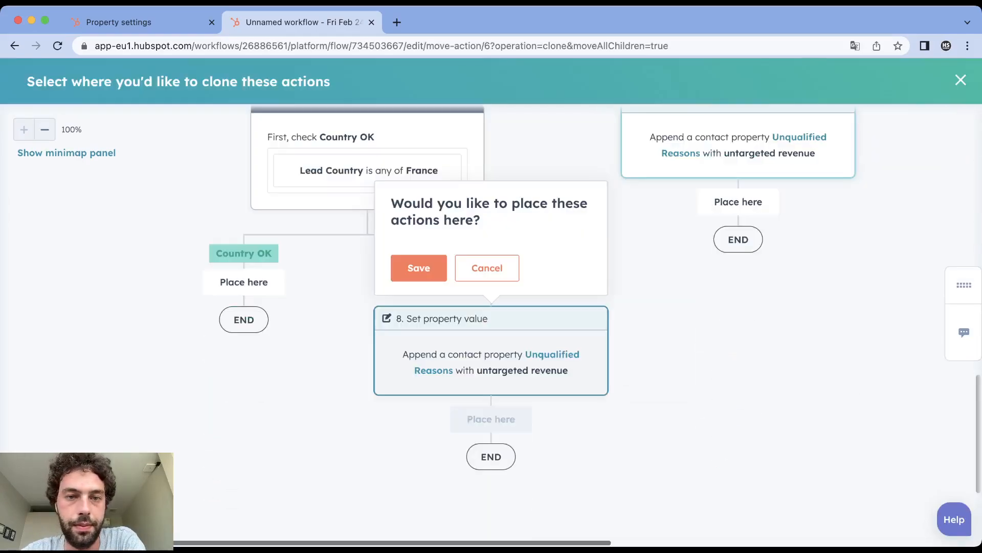
pyautogui.click(419, 269)
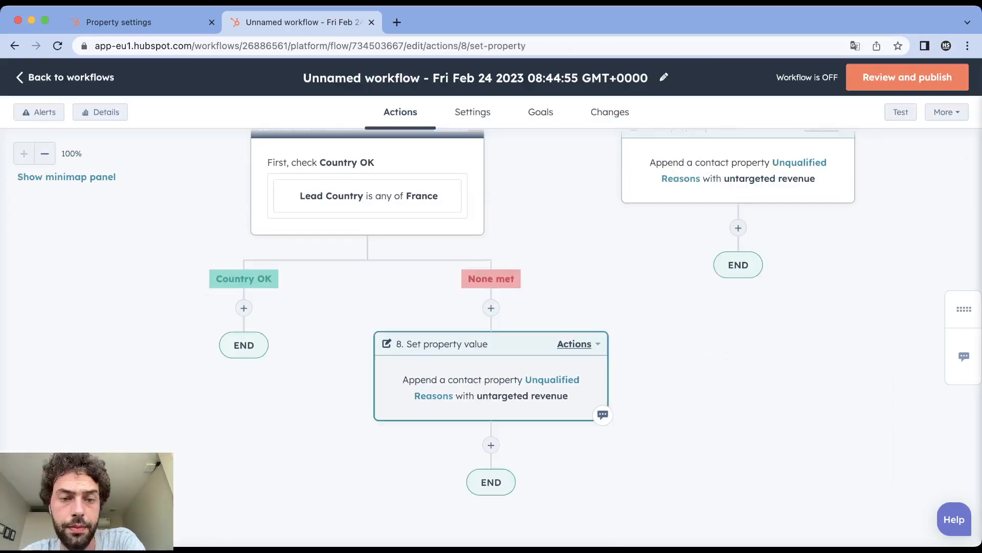
# - Replace the cloned action's Unqualified Reasons value with untargeted country and save it
pyautogui.click(865, 308)
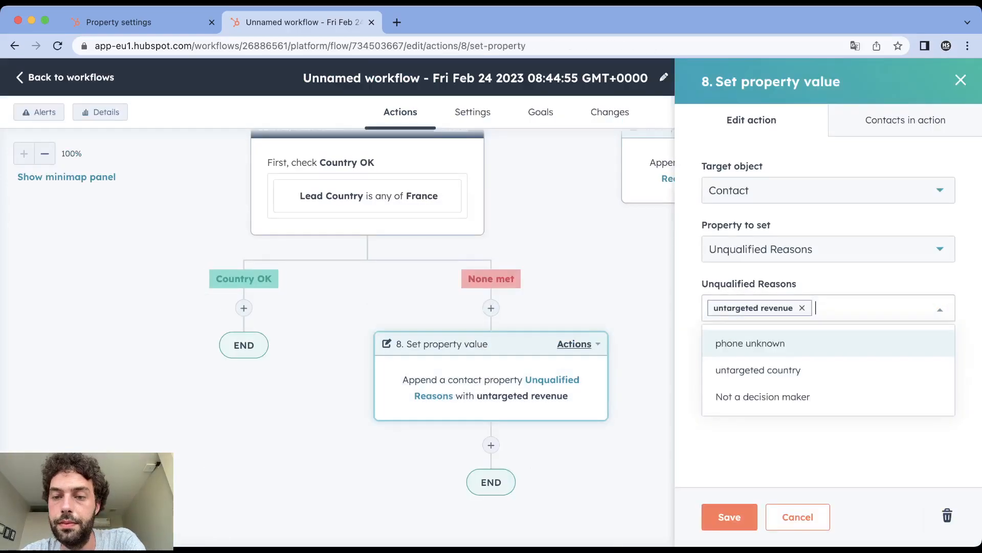
pyautogui.click(760, 370)
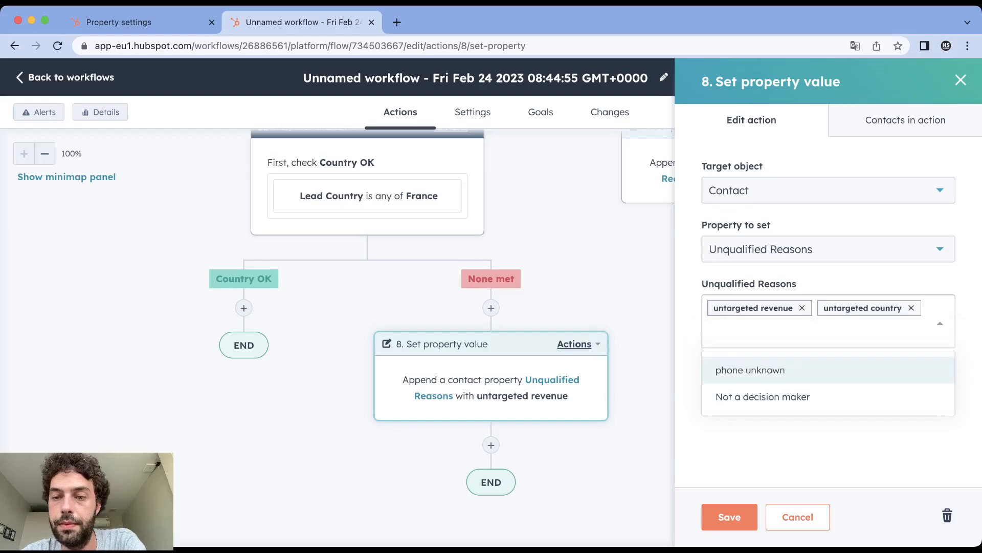
pyautogui.click(802, 308)
pyautogui.click(773, 449)
pyautogui.click(730, 517)
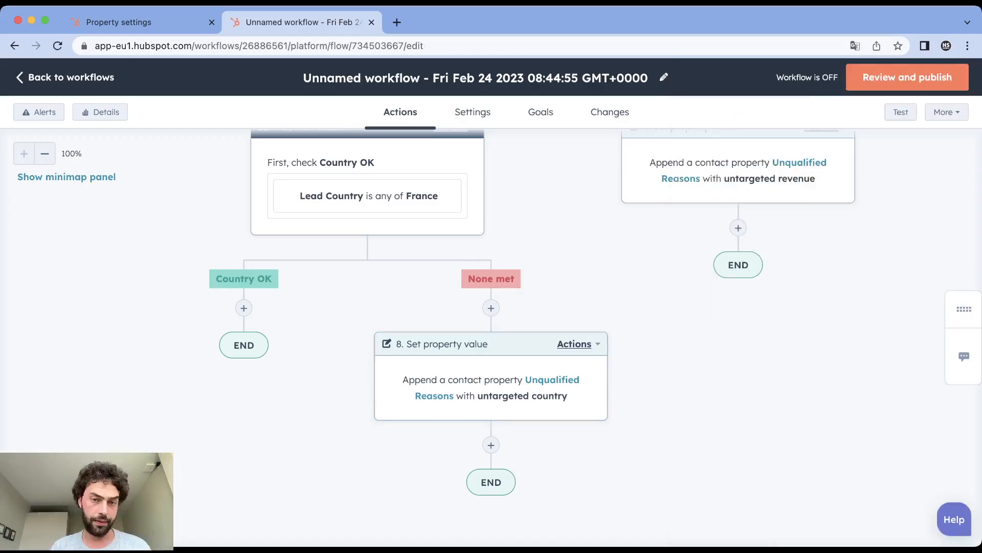
# - Review the whole workflow from the enrollment trigger through the phone, decision, revenue and country branches and their None met actions
pyautogui.click(44, 154)
pyautogui.click(44, 154)
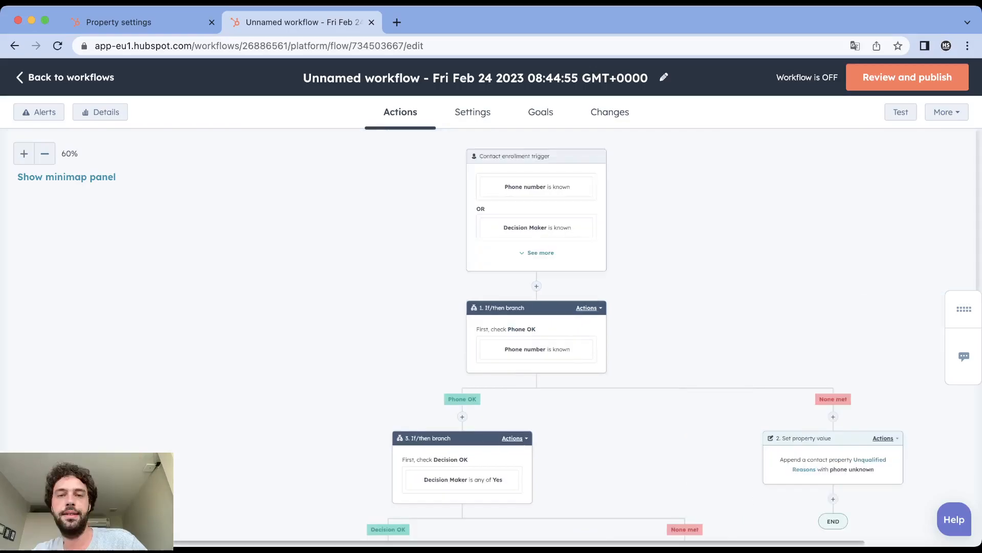
pyautogui.scroll(-2, 538, 286)
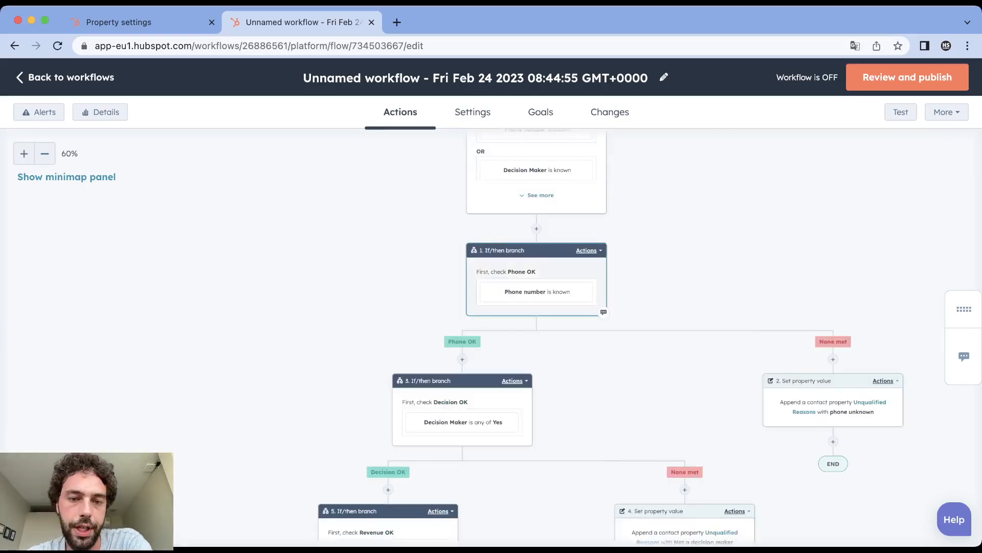
pyautogui.scroll(-5, 537, 287)
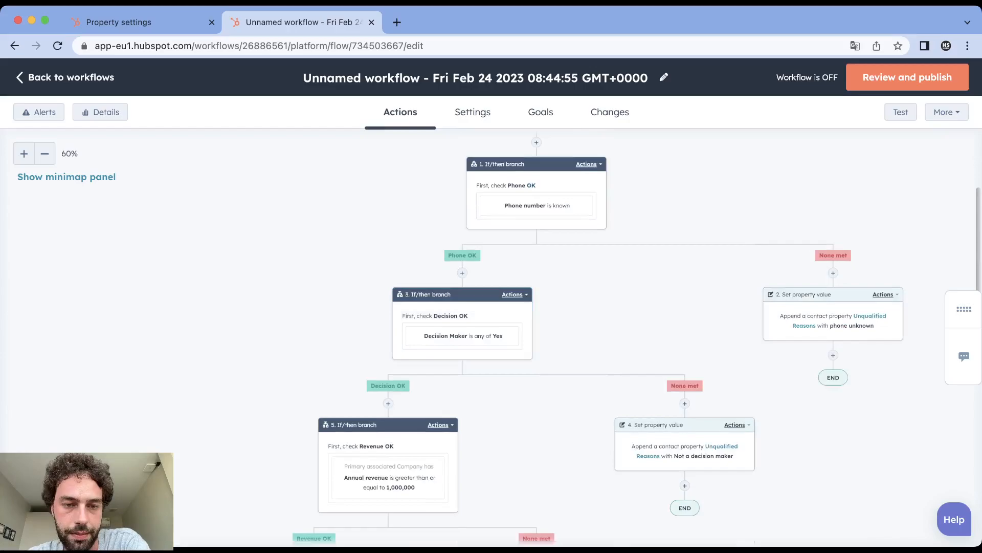
pyautogui.scroll(-1, 388, 359)
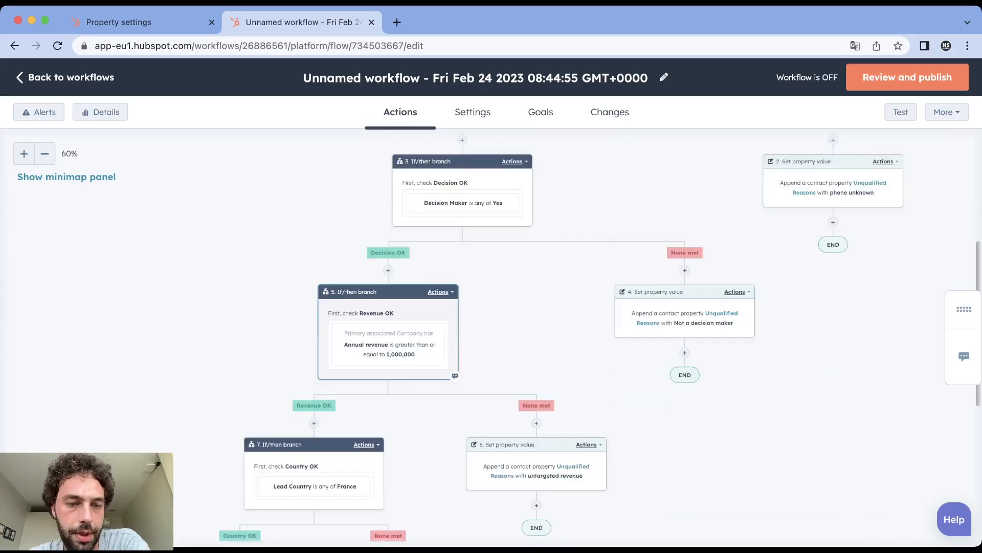
pyautogui.scroll(-2, 359, 399)
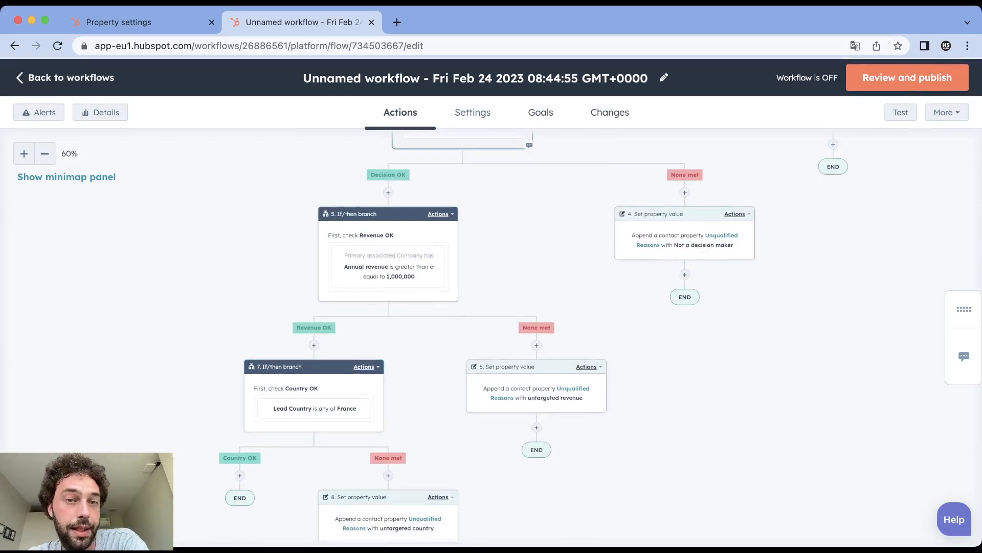
pyautogui.scroll(2, 358, 435)
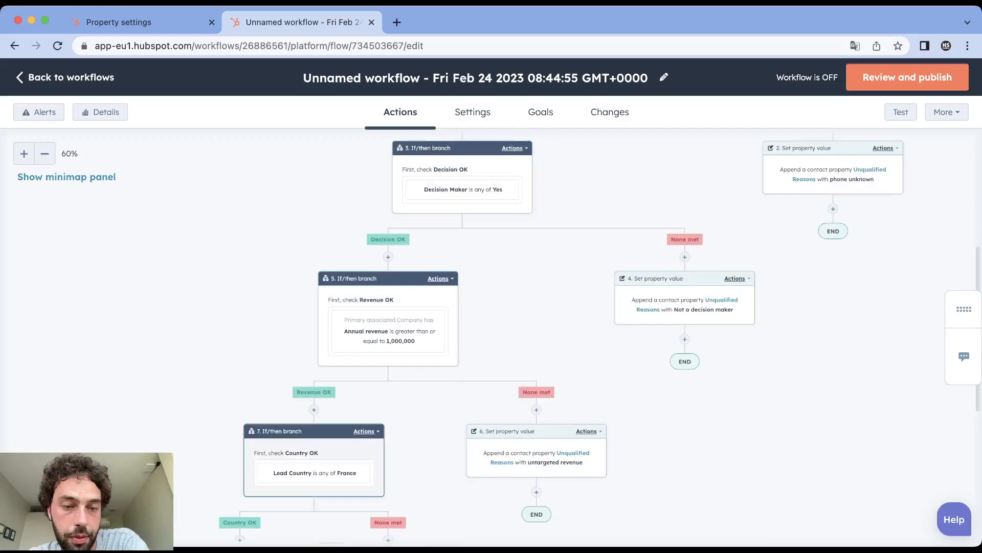
pyautogui.scroll(-6, 358, 435)
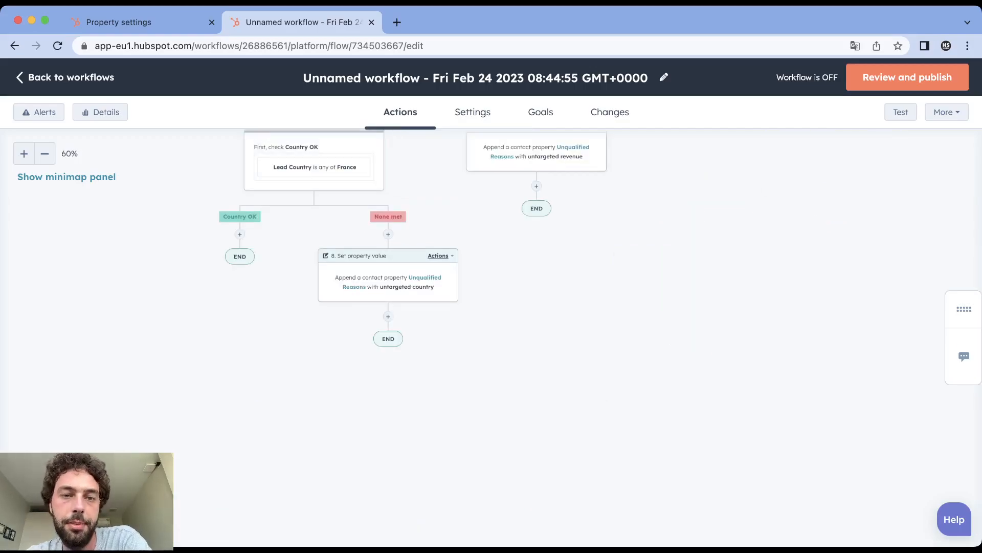
pyautogui.scroll(10, 649, 335)
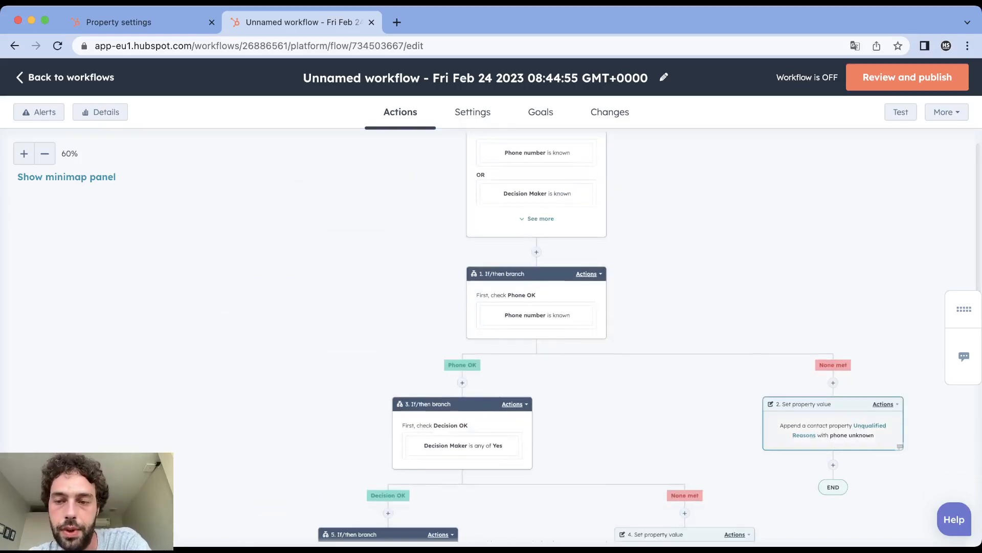
pyautogui.scroll(-3, 834, 424)
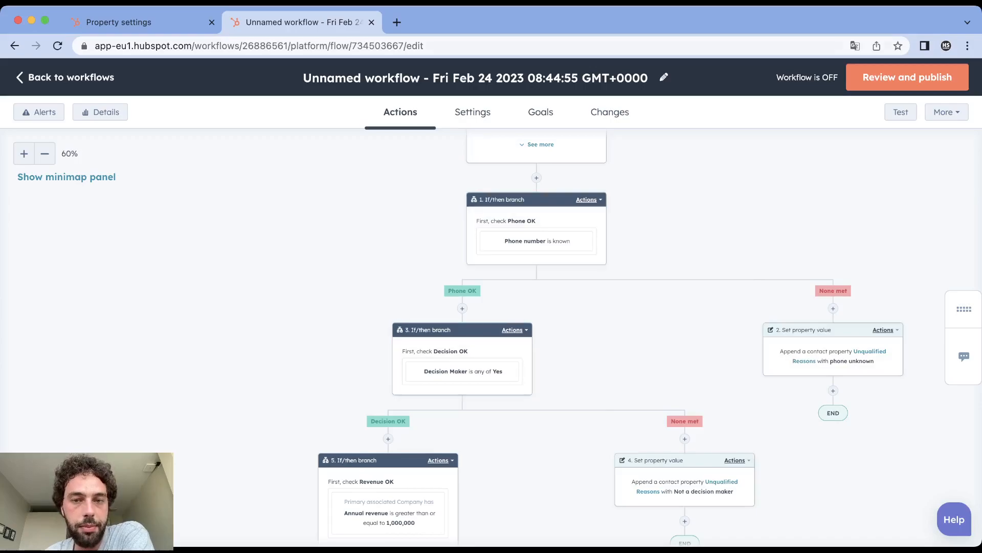
# - Add a Go to other action after the "phone unknown" action, connect it to the Decision OK branch and save the connection
pyautogui.click(833, 390)
pyautogui.scroll(-10, 829, 332)
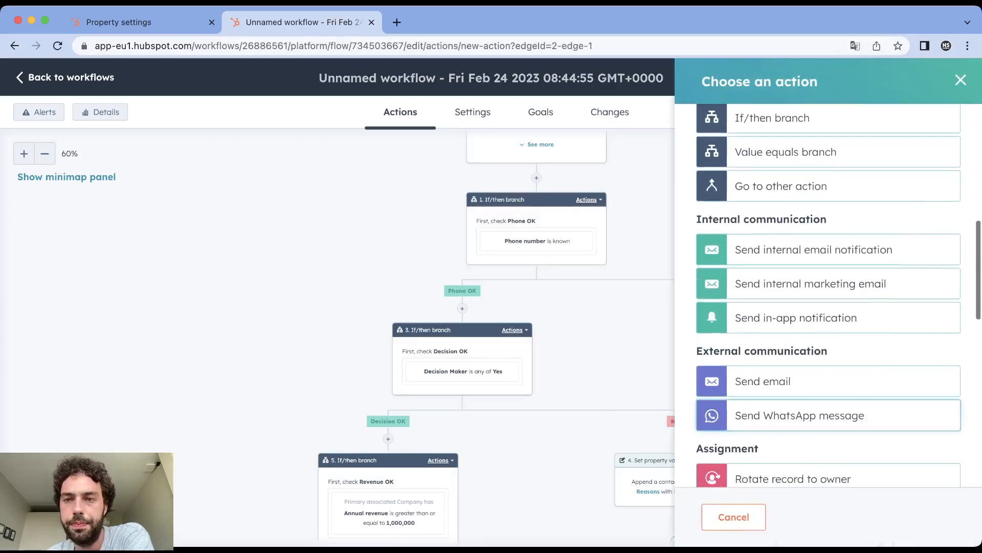
pyautogui.click(819, 185)
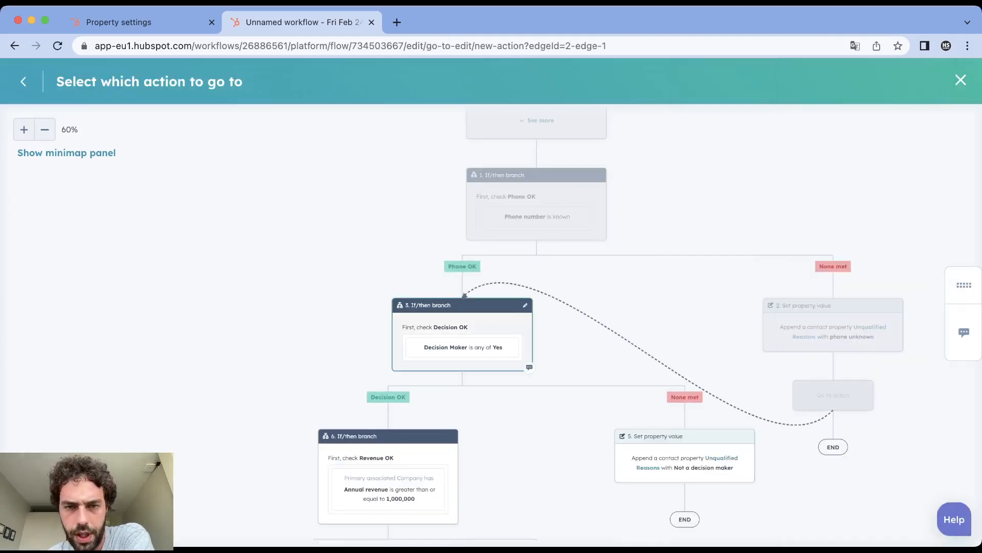
pyautogui.click(462, 334)
pyautogui.click(426, 447)
# - Add a Go to other action after the "Not a decision maker" action, connect it to the Revenue OK branch and save the connection
pyautogui.scroll(-4, 389, 307)
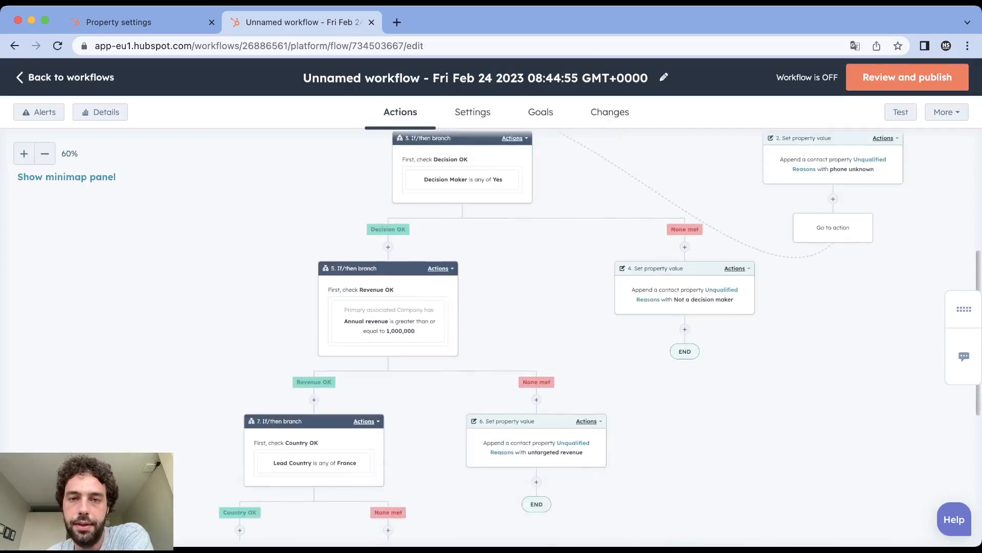
pyautogui.click(685, 329)
pyautogui.scroll(-6, 819, 307)
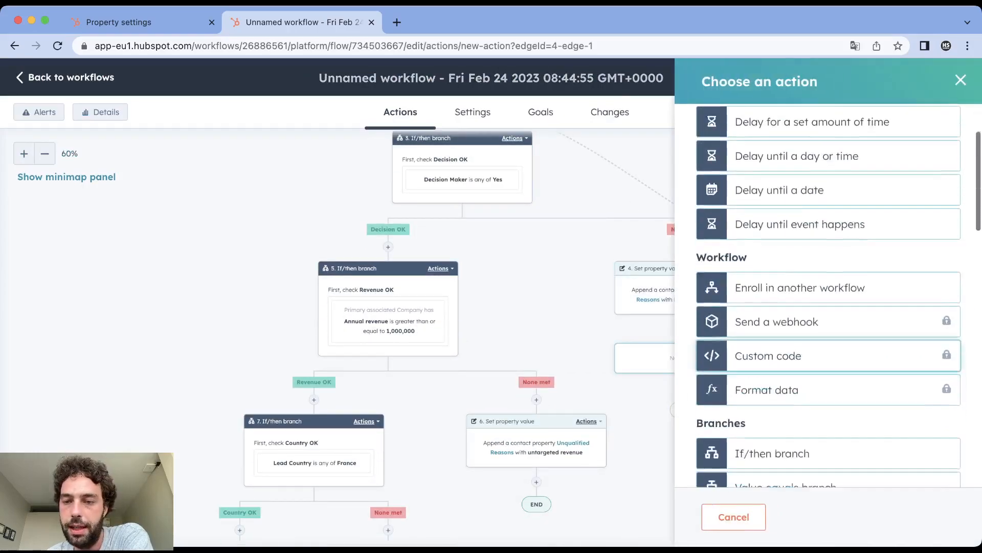
pyautogui.click(777, 309)
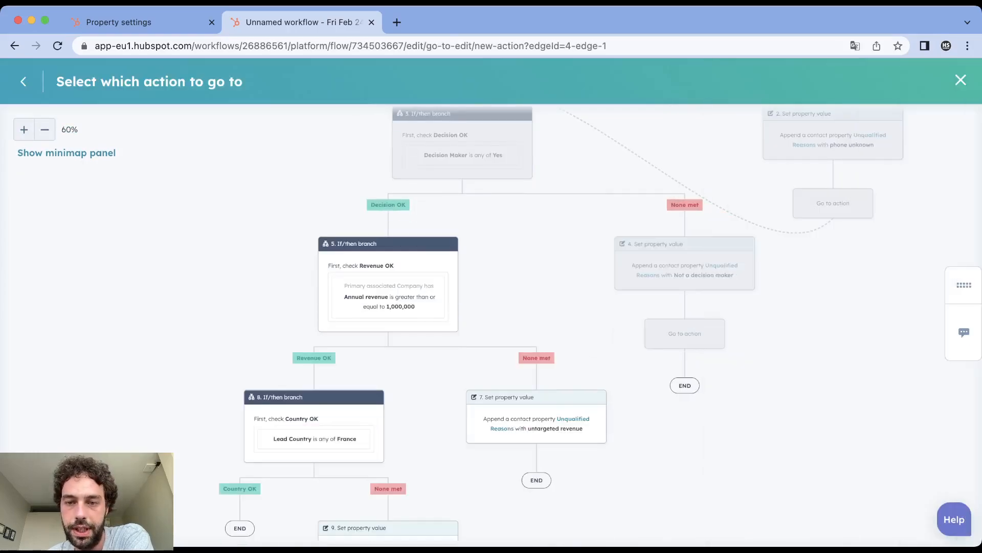
pyautogui.click(388, 271)
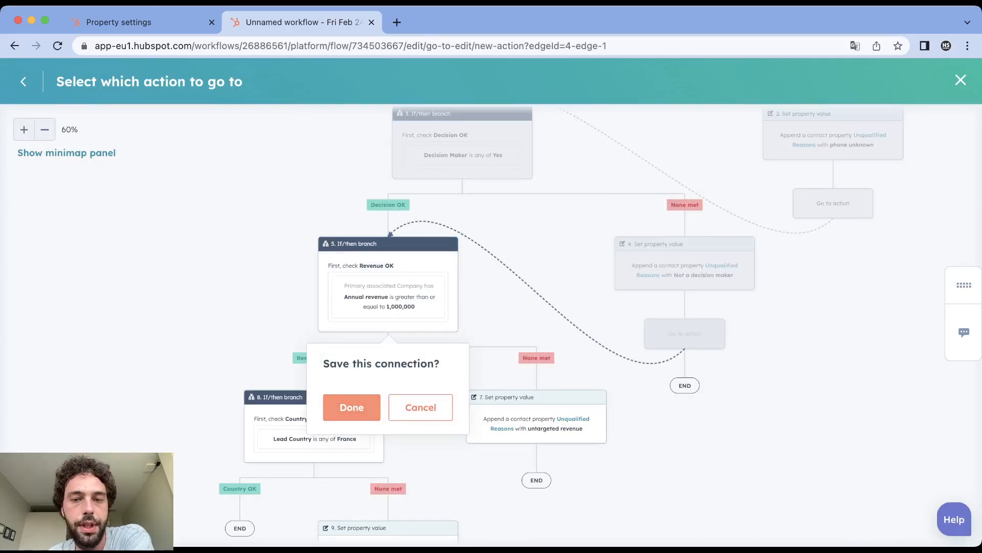
pyautogui.click(352, 407)
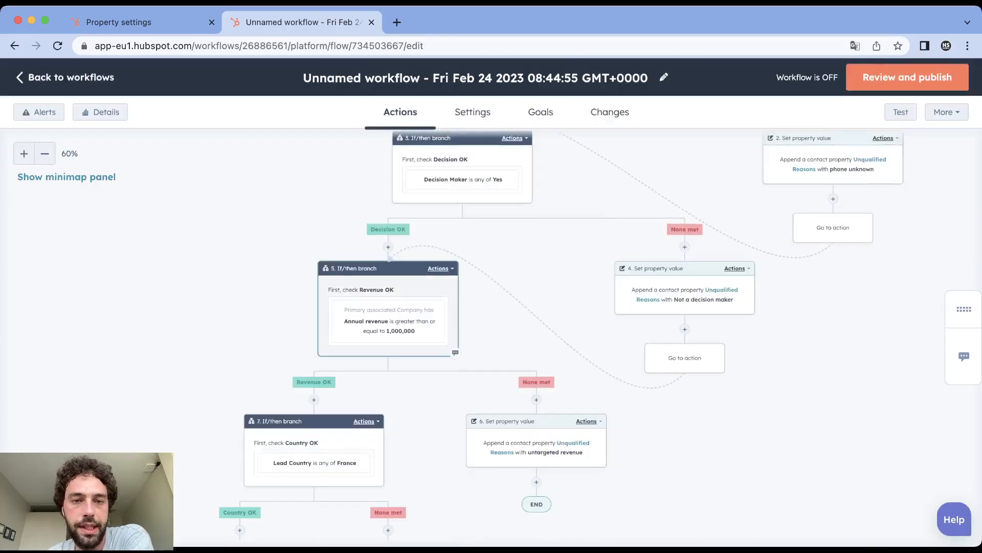
# - Add a Go to other action after the "untargeted revenue" action, connect it to the Country OK branch and save the connection
pyautogui.scroll(-1, 512, 358)
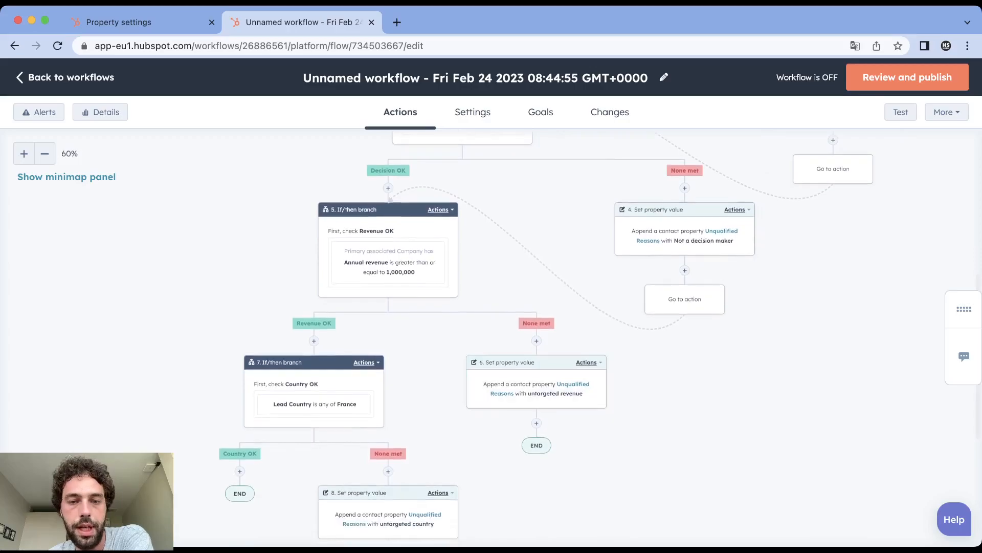
pyautogui.click(536, 423)
pyautogui.scroll(-1, 828, 307)
pyautogui.scroll(-5, 829, 307)
pyautogui.click(783, 318)
pyautogui.click(314, 366)
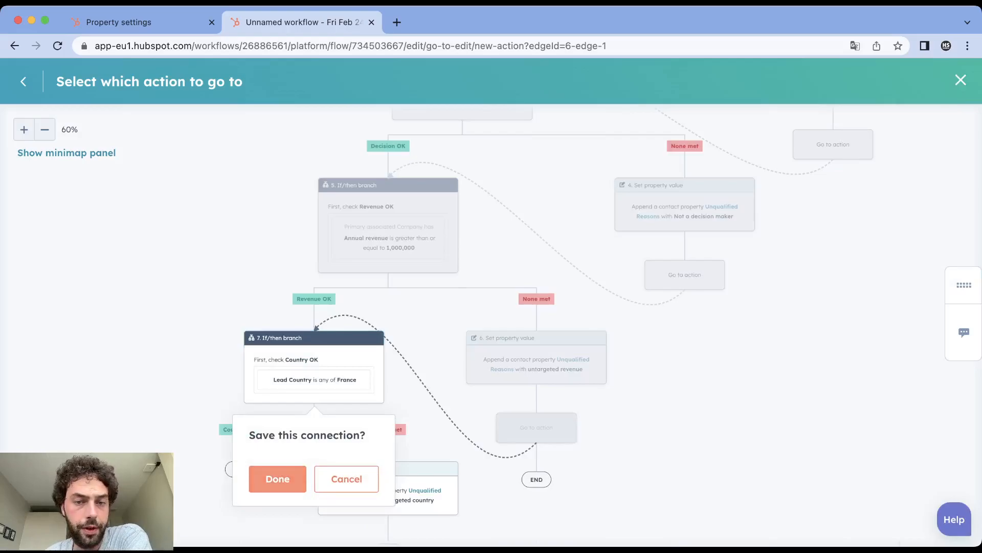
pyautogui.click(278, 478)
# - Review how the Go to connections lead from the phone, decision and revenue None met paths to the following checks
pyautogui.scroll(7, 527, 286)
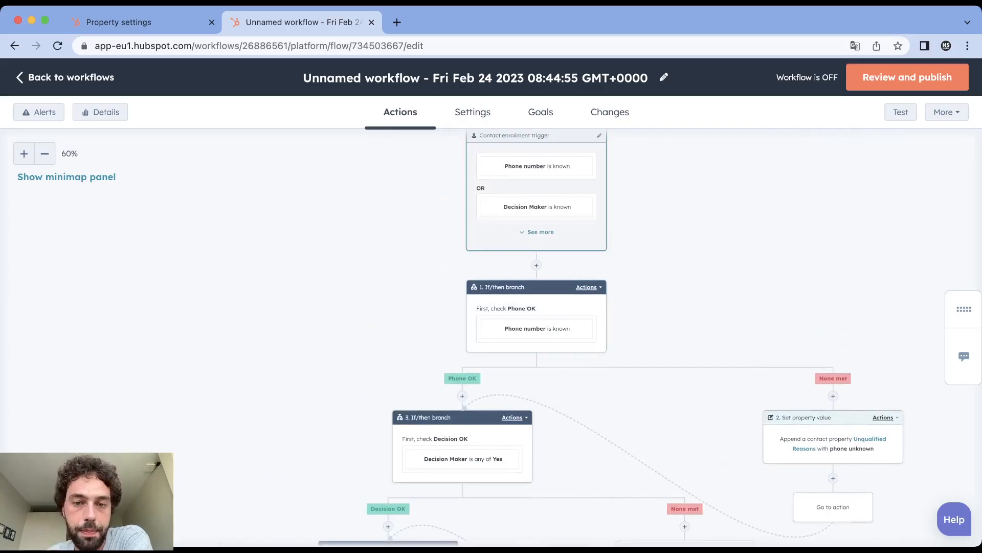
pyautogui.scroll(-8, 537, 230)
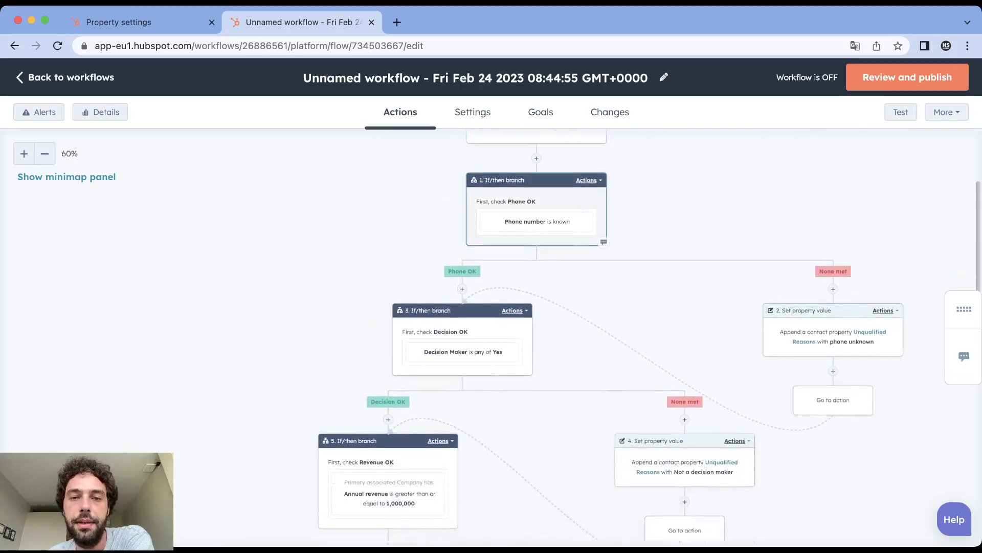
pyautogui.scroll(3, 537, 307)
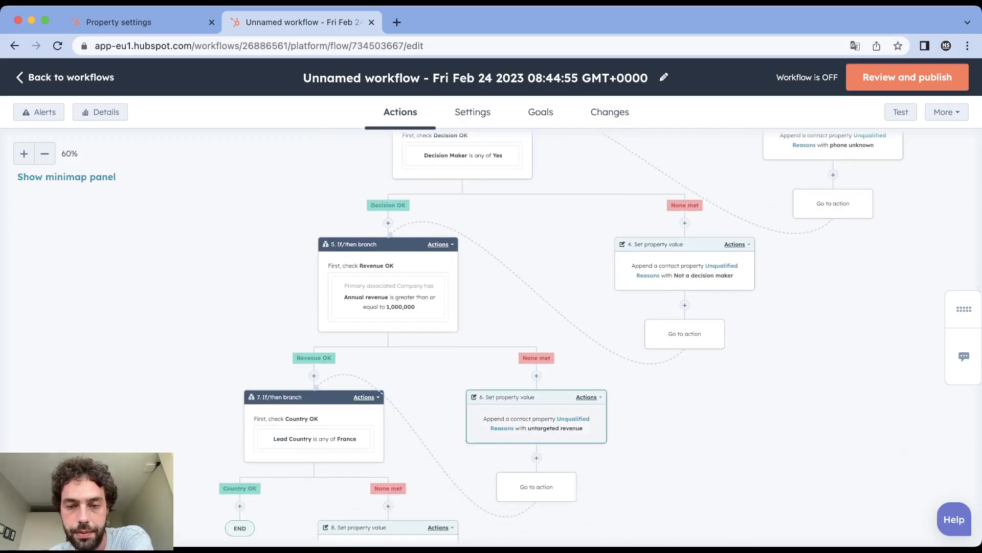
pyautogui.scroll(5, 537, 307)
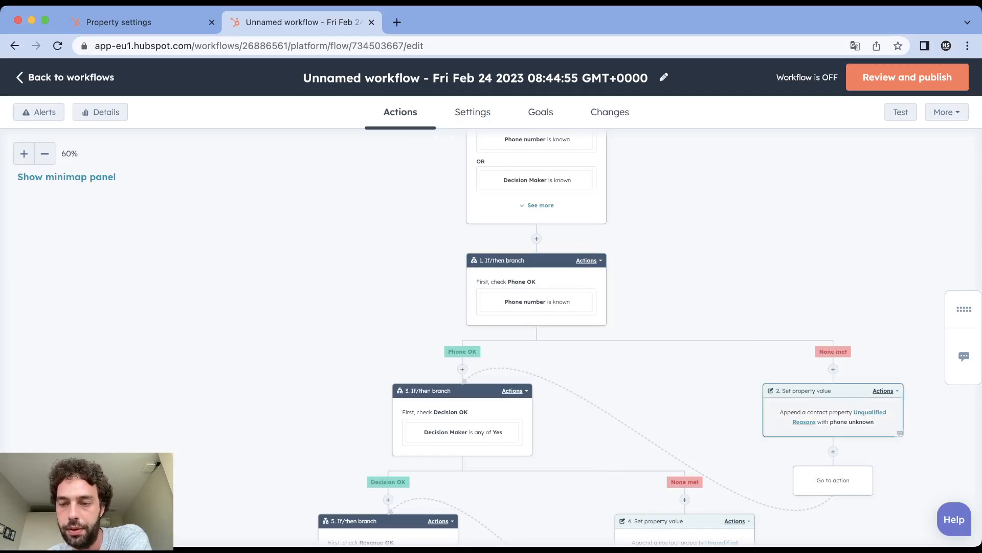
pyautogui.scroll(-5, 462, 410)
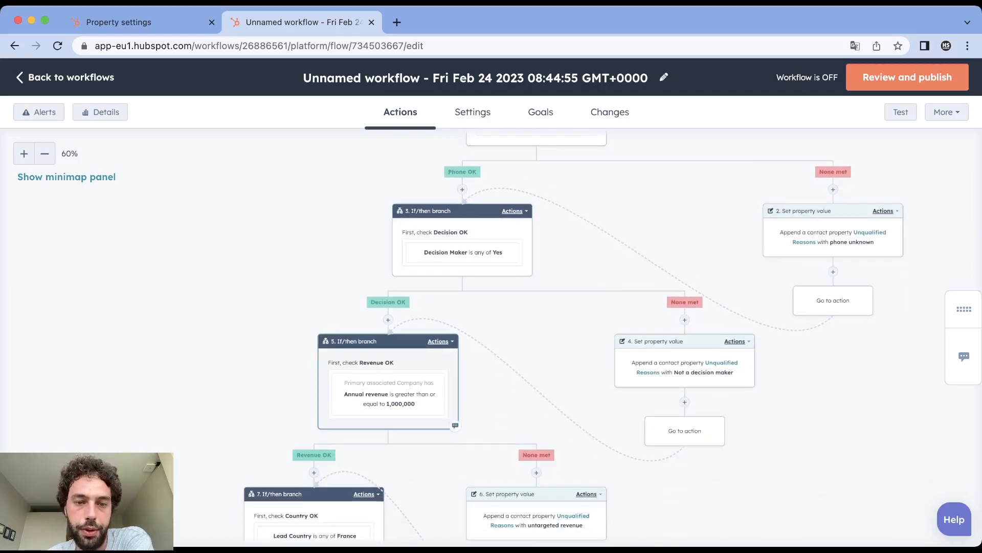
pyautogui.scroll(-3, 536, 415)
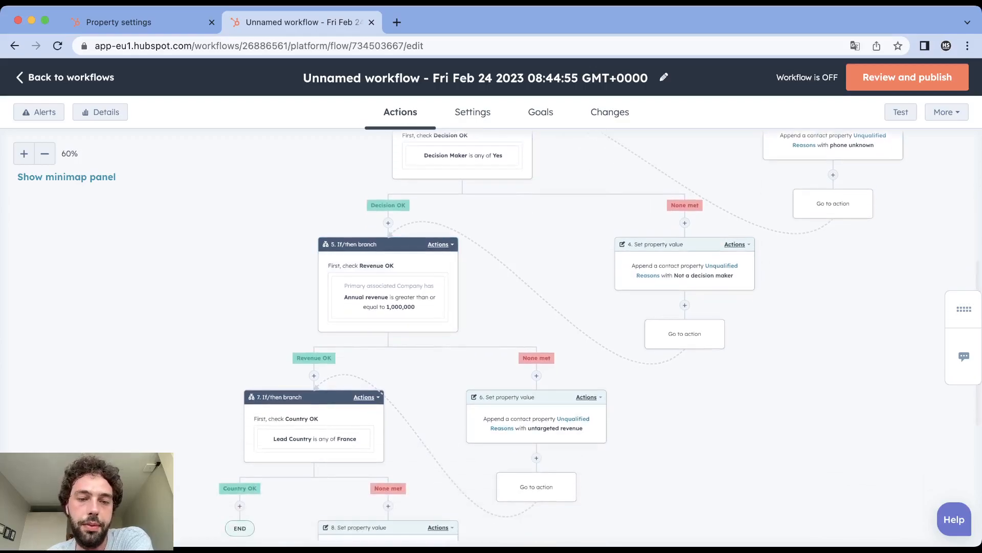
# - Add an If/then branch on the Country OK path
pyautogui.scroll(-5, 314, 424)
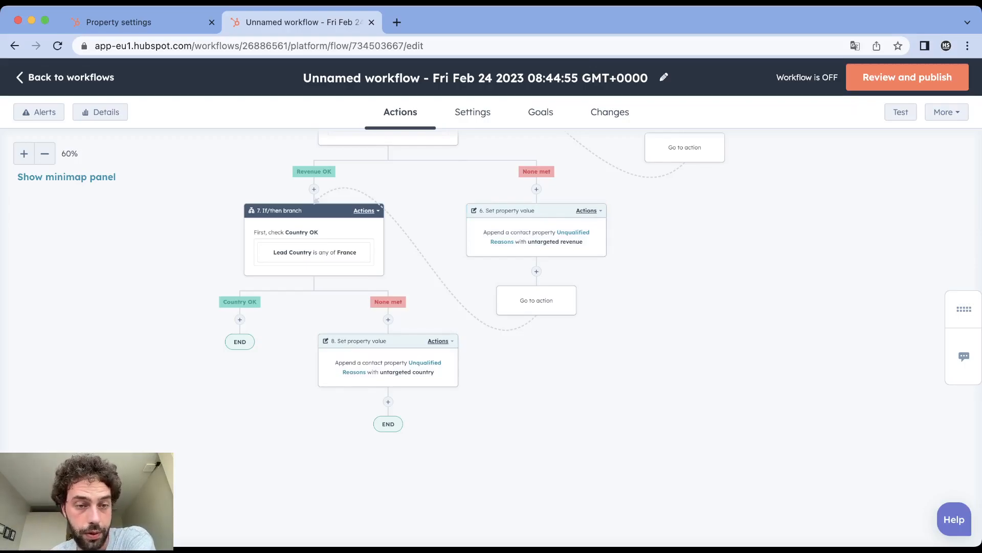
pyautogui.click(240, 319)
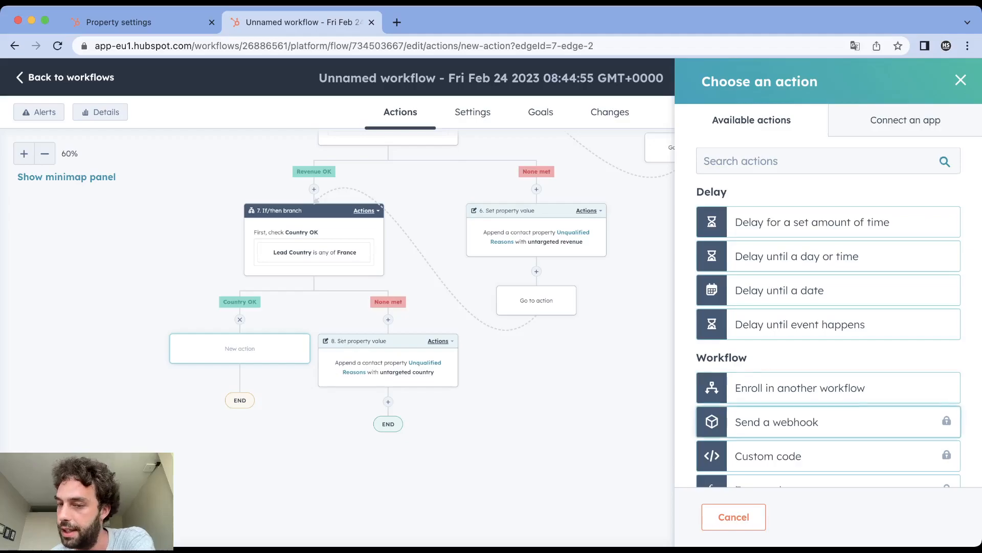
pyautogui.scroll(-8, 829, 427)
pyautogui.scroll(-6, 829, 409)
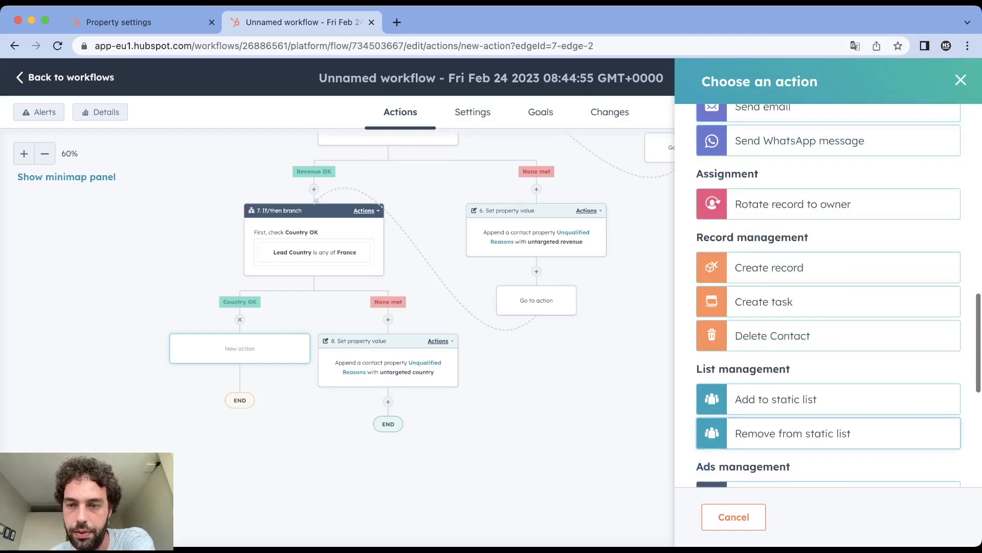
pyautogui.scroll(-5, 829, 404)
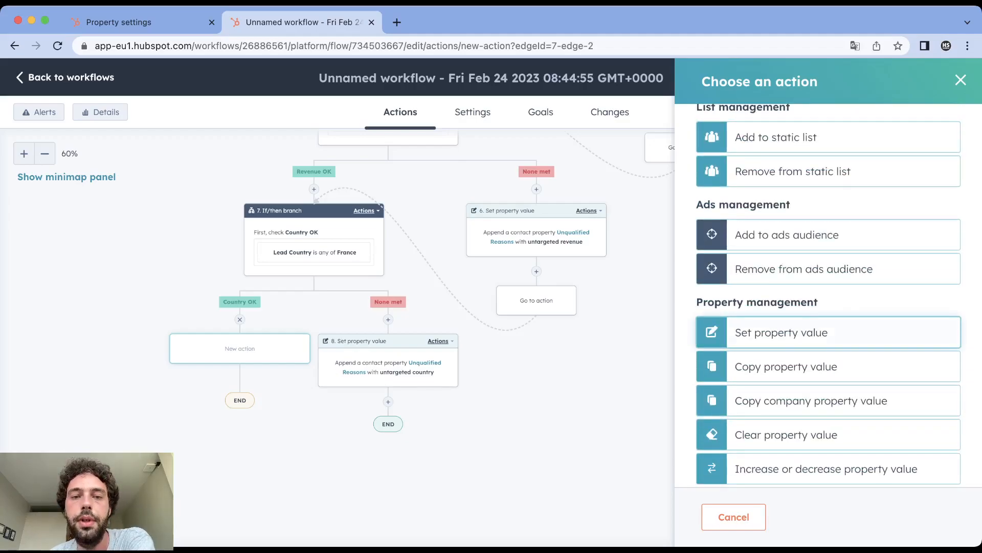
pyautogui.click(798, 332)
pyautogui.click(698, 81)
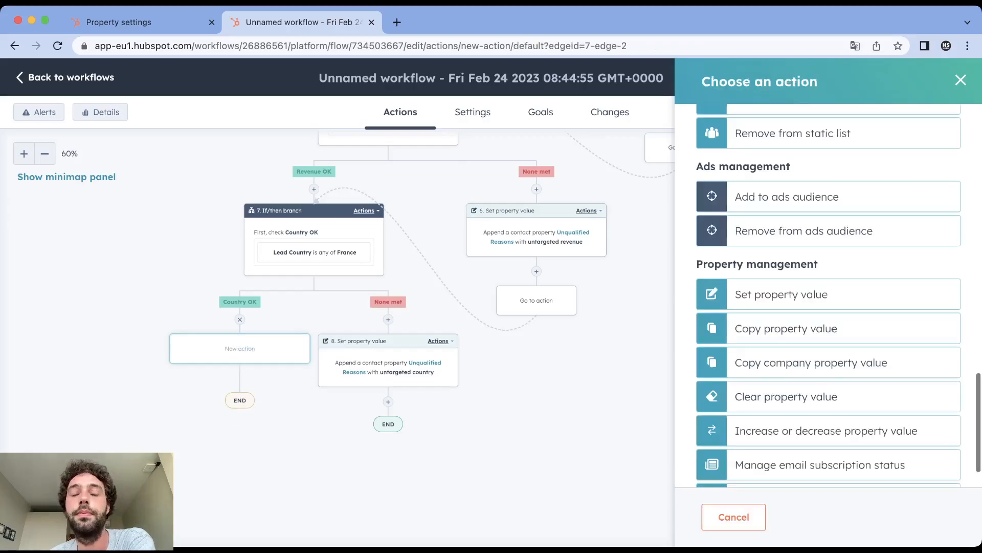
pyautogui.scroll(10, 829, 361)
pyautogui.click(799, 131)
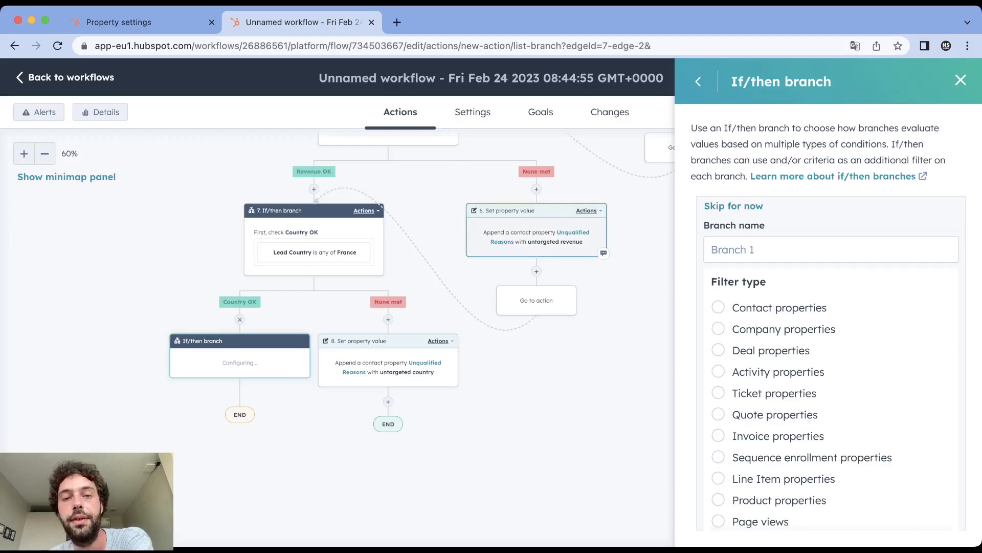
# - Filter the new branch on the contact property Unqualified Reasons is unknown and save it without a custom name
pyautogui.click(831, 250)
pyautogui.click(718, 307)
pyautogui.write('u')
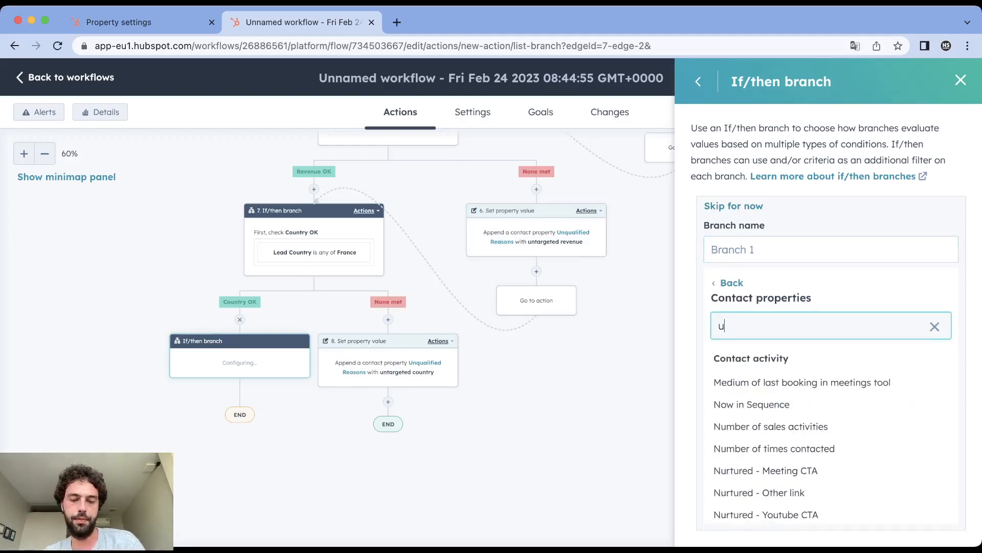
pyautogui.write('nqualified')
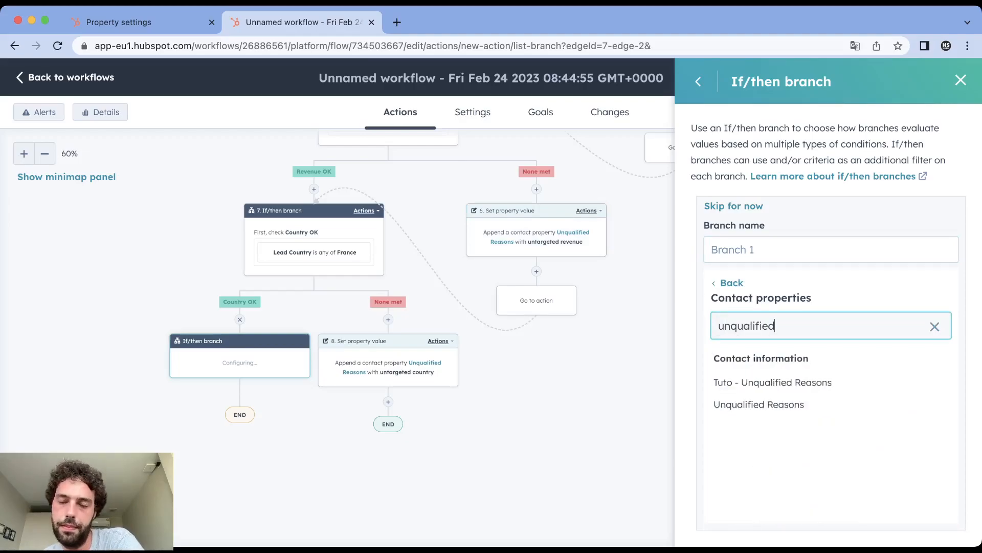
pyautogui.click(759, 404)
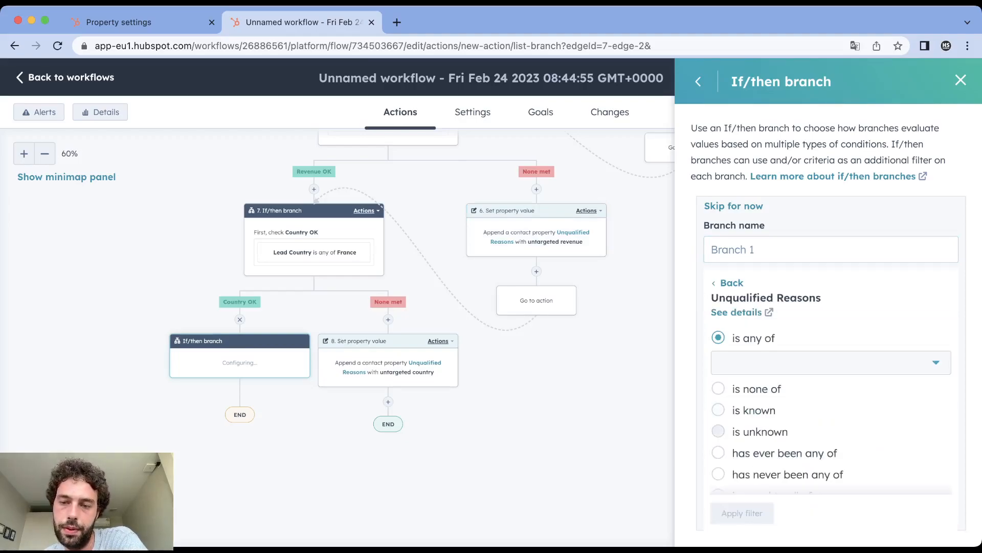
pyautogui.click(719, 432)
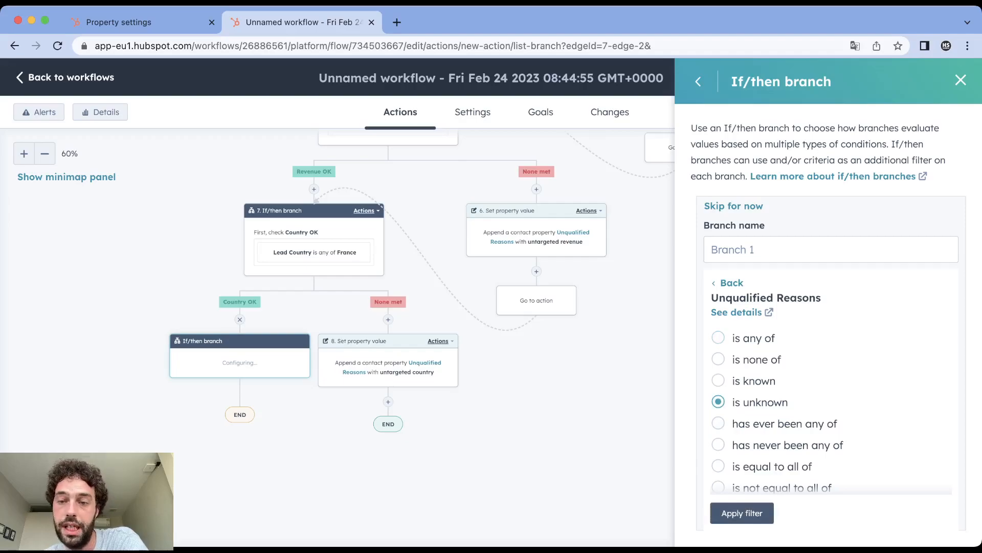
pyautogui.click(742, 512)
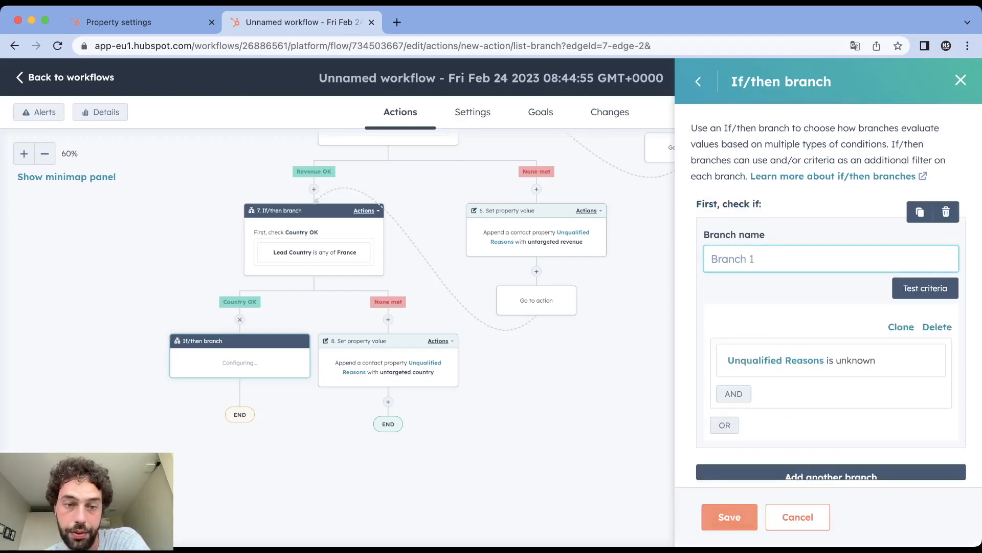
pyautogui.click(742, 512)
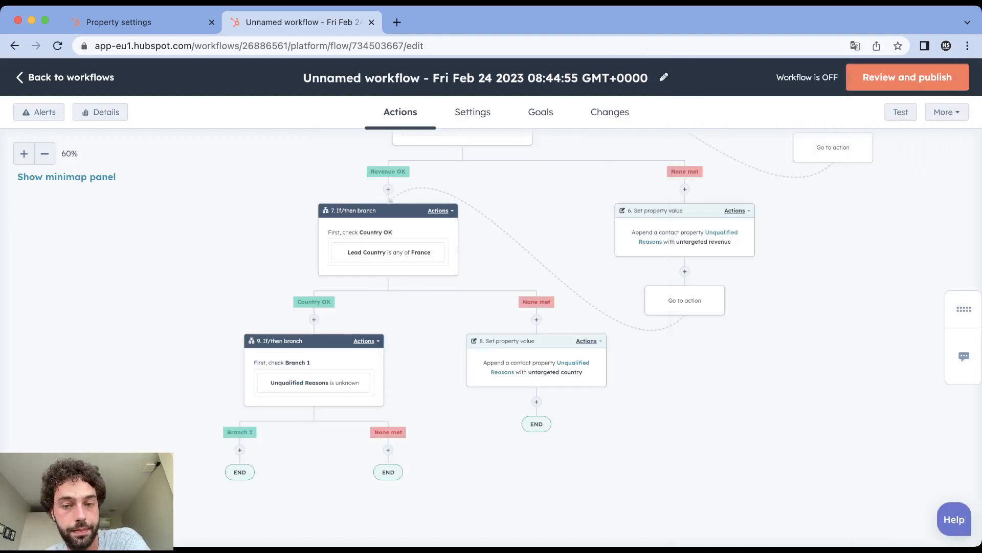
# - Add a Go to other action after the "untargeted country" action, connect it to the "Unqualified Reasons is unknown" branch and save the connection
pyautogui.click(537, 402)
pyautogui.scroll(-5, 829, 391)
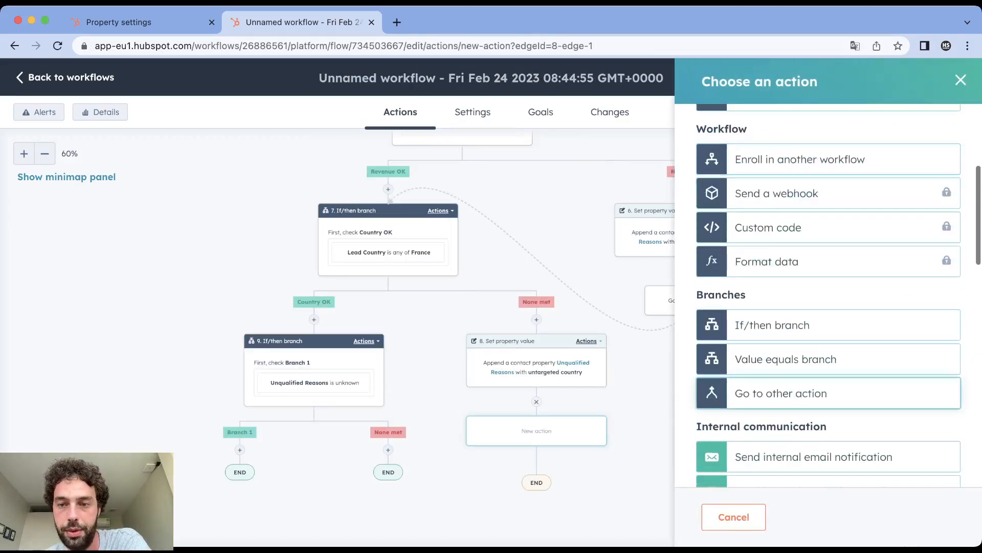
pyautogui.click(828, 393)
pyautogui.click(314, 353)
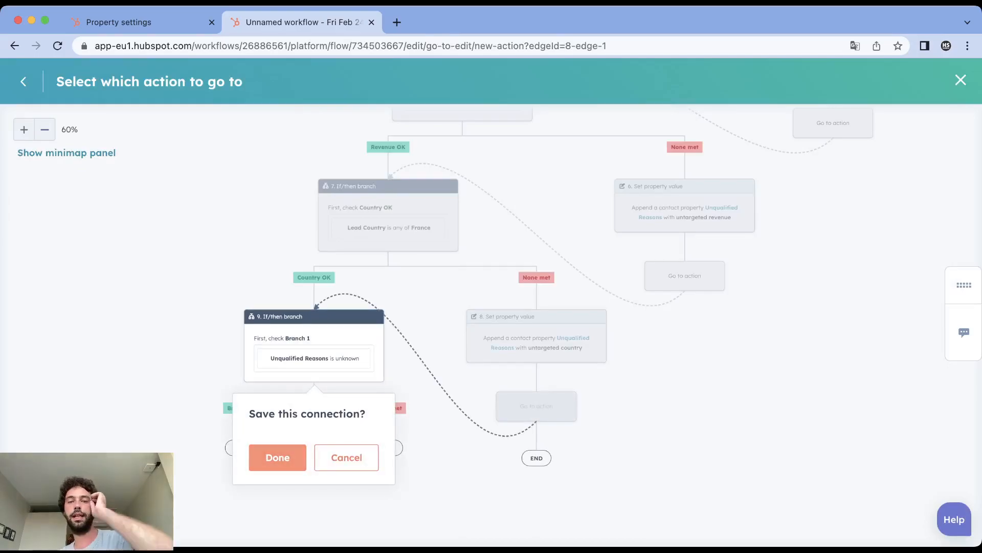
pyautogui.click(277, 457)
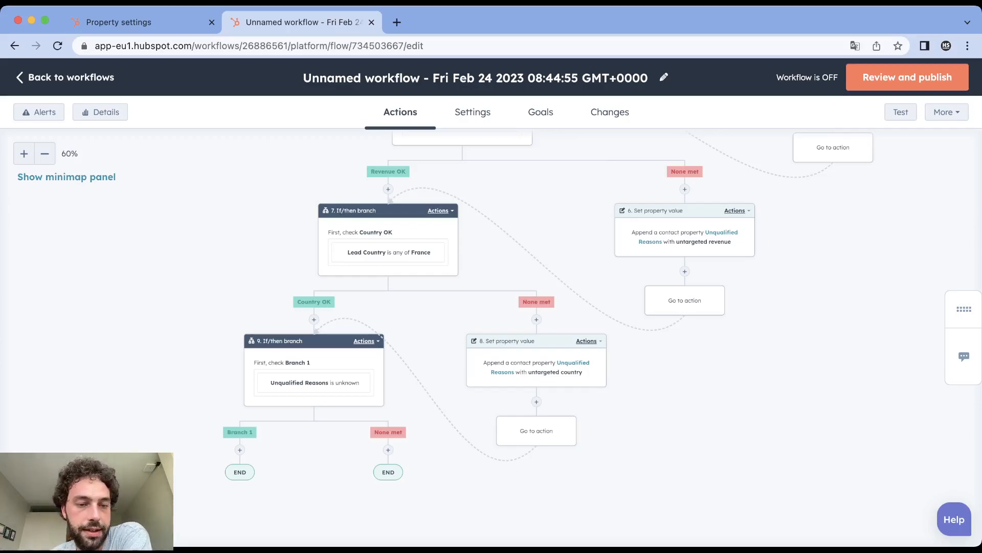
# - Add a Set property value action on the Branch 1 path of the "Unqualified Reasons is unknown" check
pyautogui.click(240, 449)
pyautogui.scroll(-10, 829, 234)
pyautogui.scroll(-7, 829, 297)
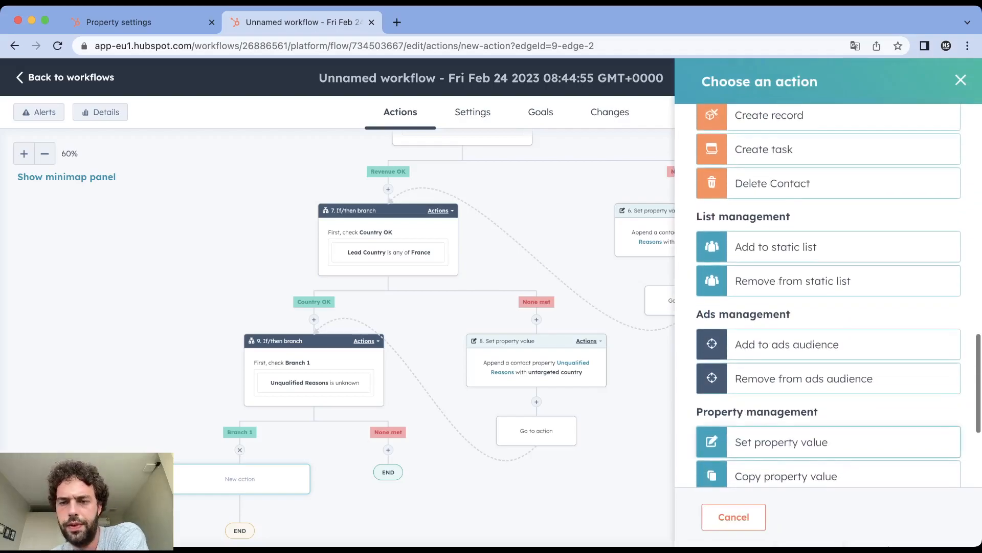
pyautogui.click(829, 442)
# - Configure the action to set the contact property Qualified to Yes and save it
pyautogui.click(829, 217)
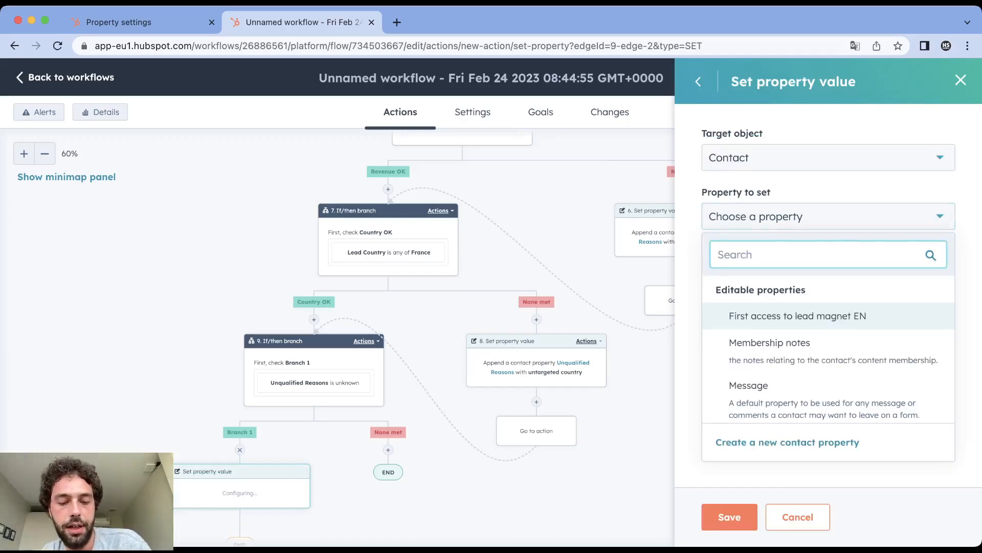
pyautogui.write('unqual')
pyautogui.press('BackSpace')
pyautogui.press('BackSpace')
pyautogui.press('BackSpace')
pyautogui.press('BackSpace')
pyautogui.press('BackSpace')
pyautogui.press('BackSpace')
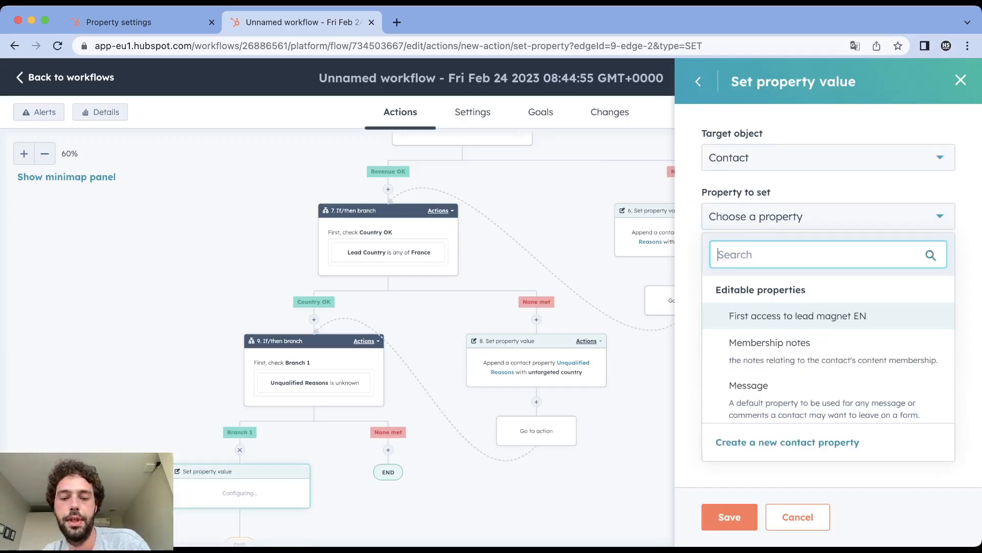
pyautogui.write('qual')
pyautogui.press('Return')
pyautogui.click(828, 276)
pyautogui.click(829, 310)
pyautogui.click(729, 517)
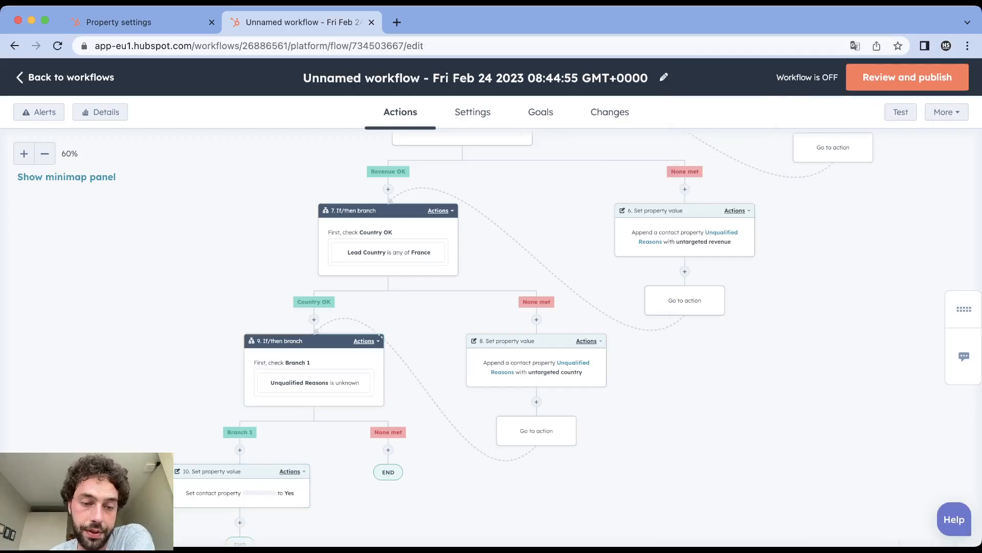
# - Clone only the action that sets Qualified to Yes and place the copy on the None met path of the "Unqualified Reasons is unknown" check
pyautogui.click(289, 471)
pyautogui.moveTo(328, 372)
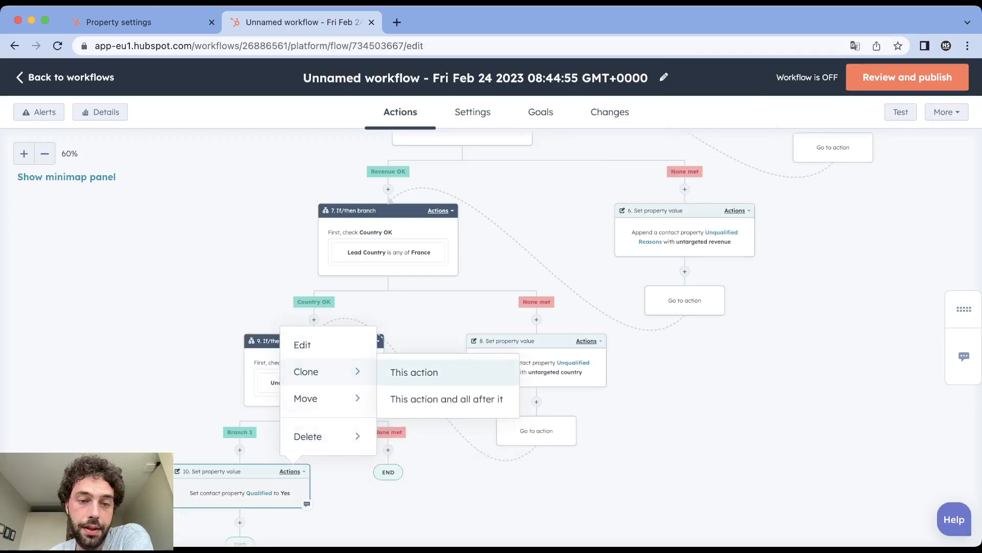
pyautogui.click(414, 372)
pyautogui.click(387, 424)
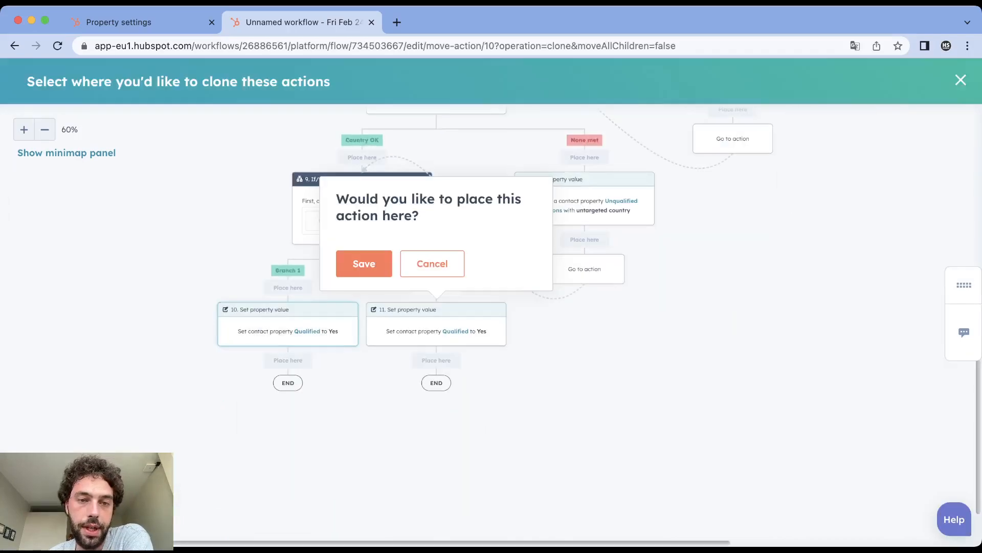
pyautogui.click(364, 265)
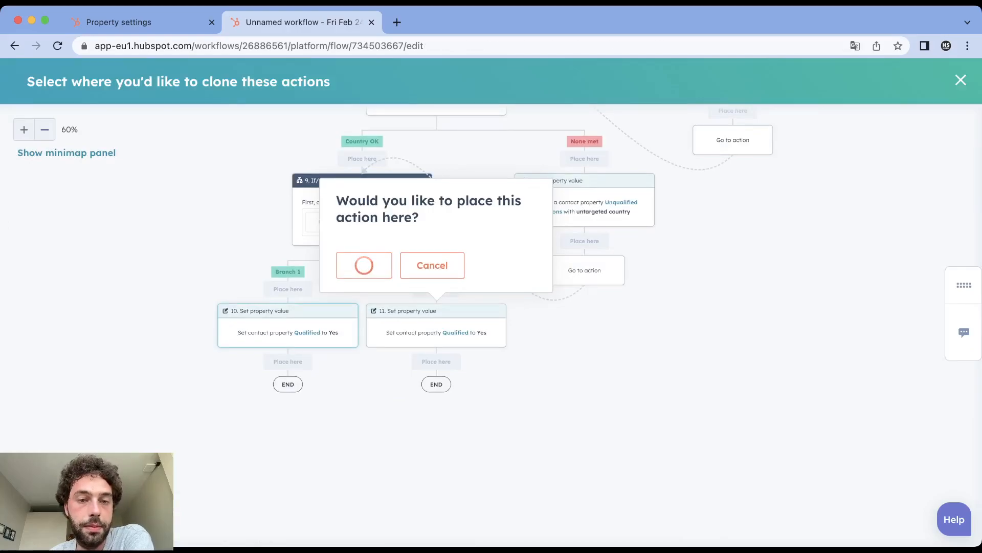
# - Set the cloned action's Qualified value to No and save it
pyautogui.click(714, 307)
pyautogui.click(722, 369)
pyautogui.click(730, 516)
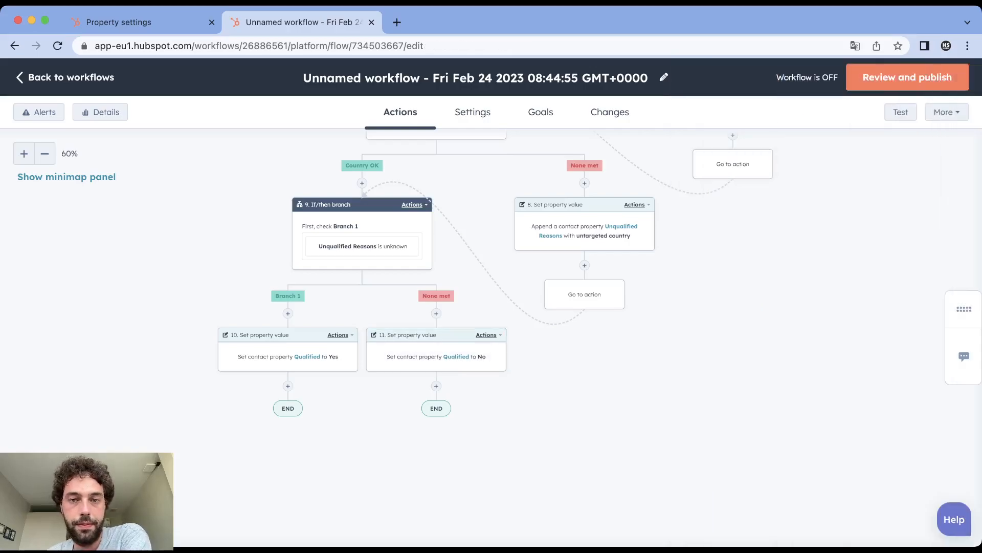
# - Review the whole workflow from the enrollment trigger through each qualification check to the final Qualified actions
pyautogui.scroll(10, 491, 332)
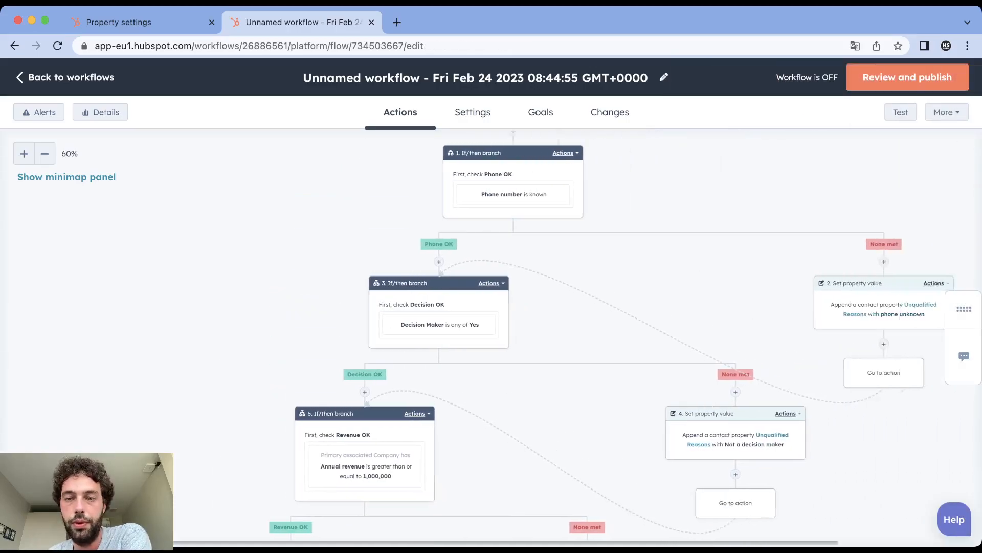
pyautogui.scroll(-1, 491, 333)
pyautogui.scroll(4, 491, 333)
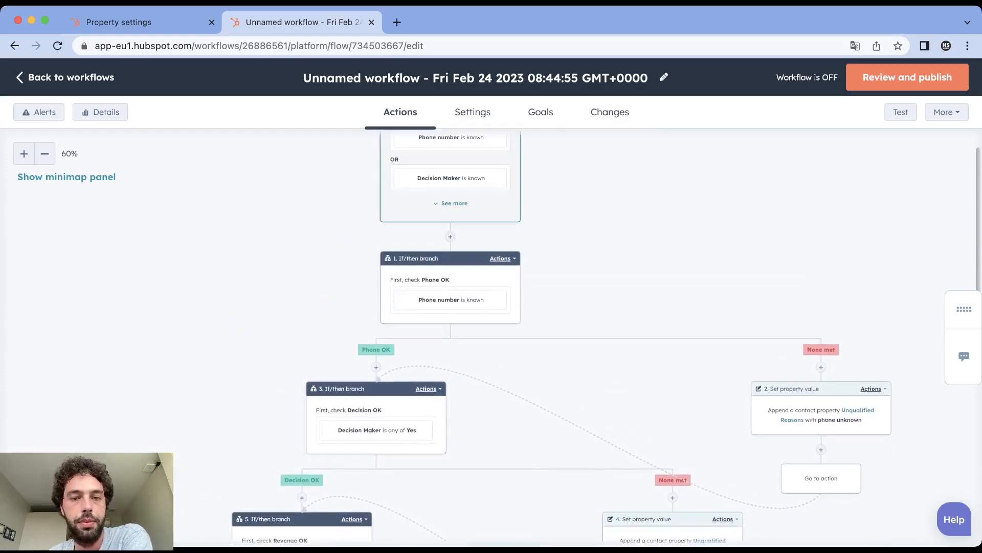
pyautogui.scroll(-9, 491, 332)
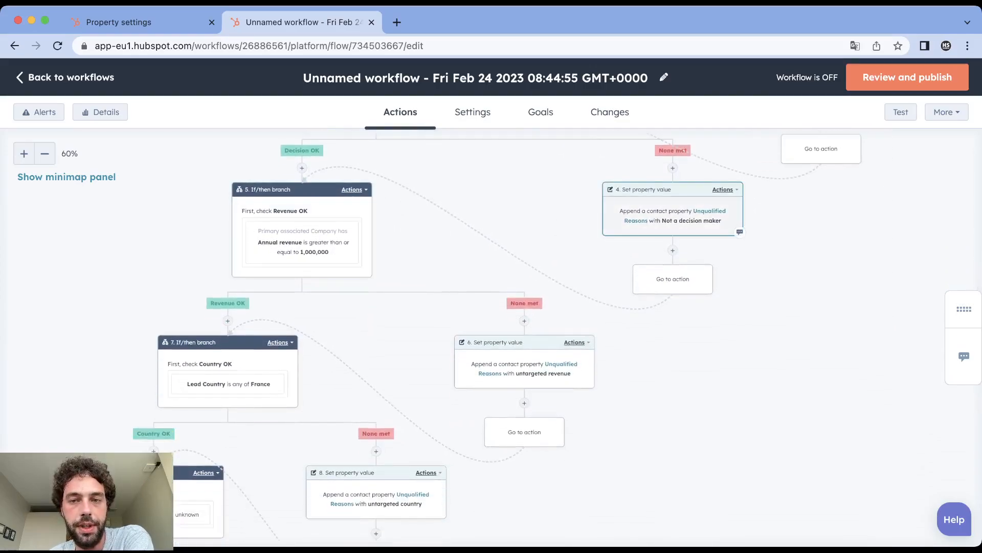
pyautogui.scroll(-10, 491, 333)
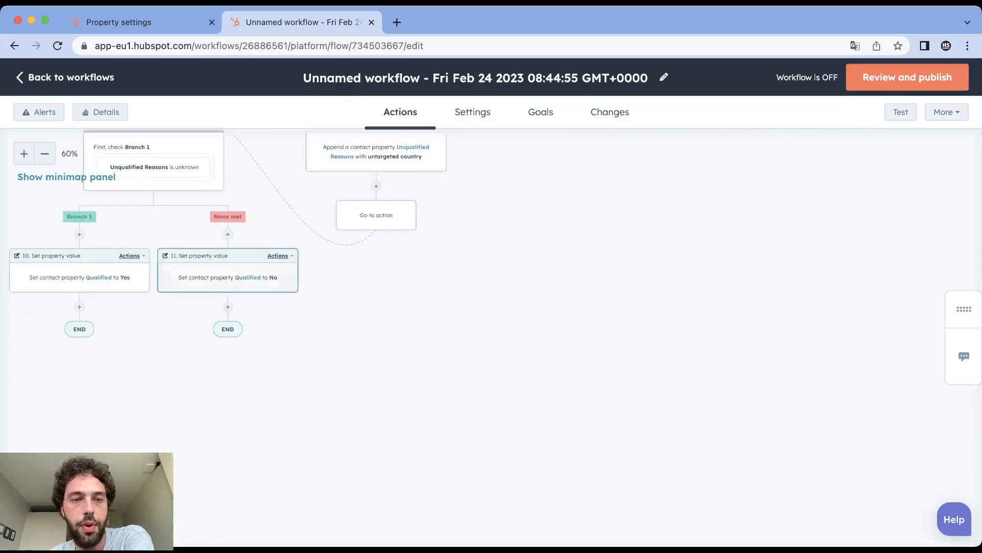
pyautogui.hscroll(-2, 245, 271)
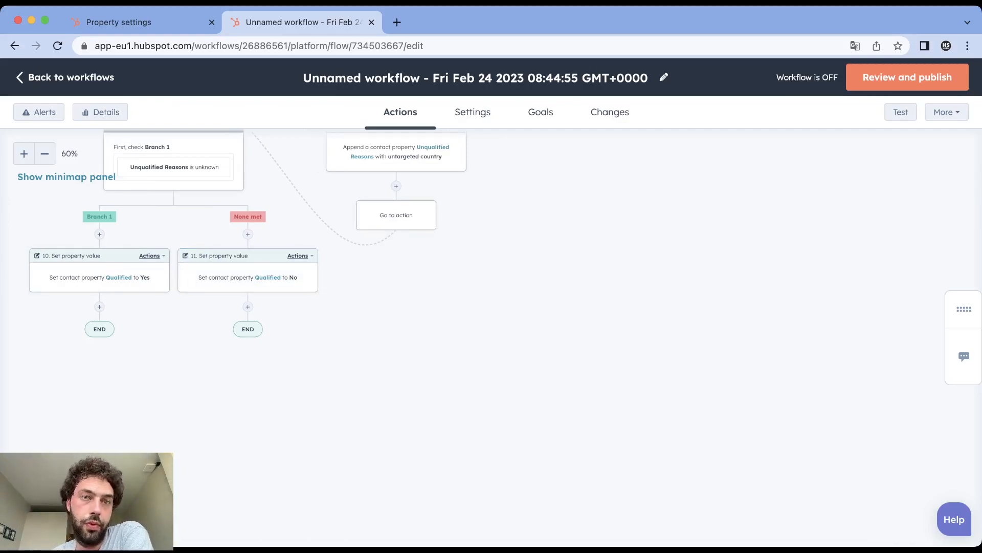
pyautogui.scroll(5, 246, 286)
pyautogui.scroll(-5, 246, 286)
pyautogui.scroll(1, 246, 286)
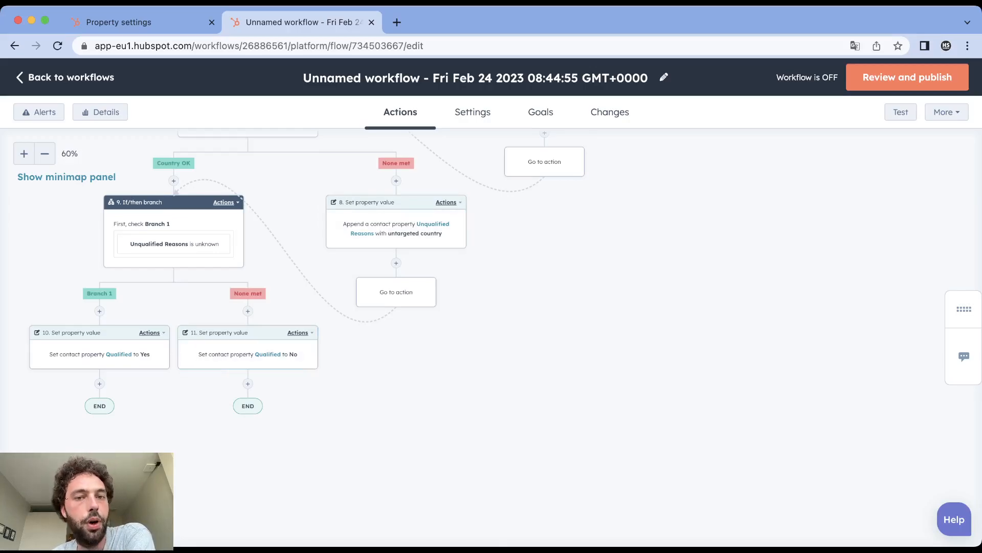
pyautogui.scroll(10, 492, 307)
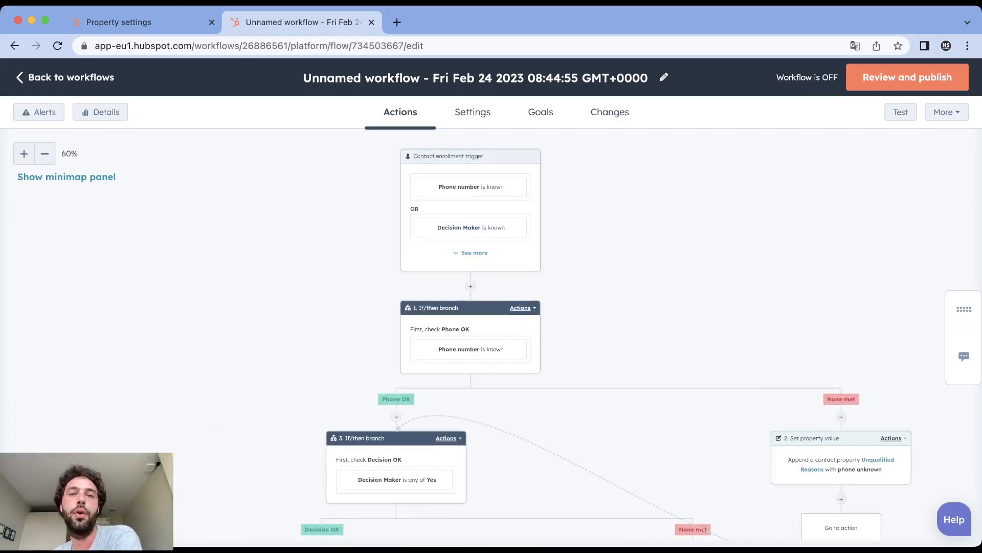
pyautogui.scroll(-3, 491, 307)
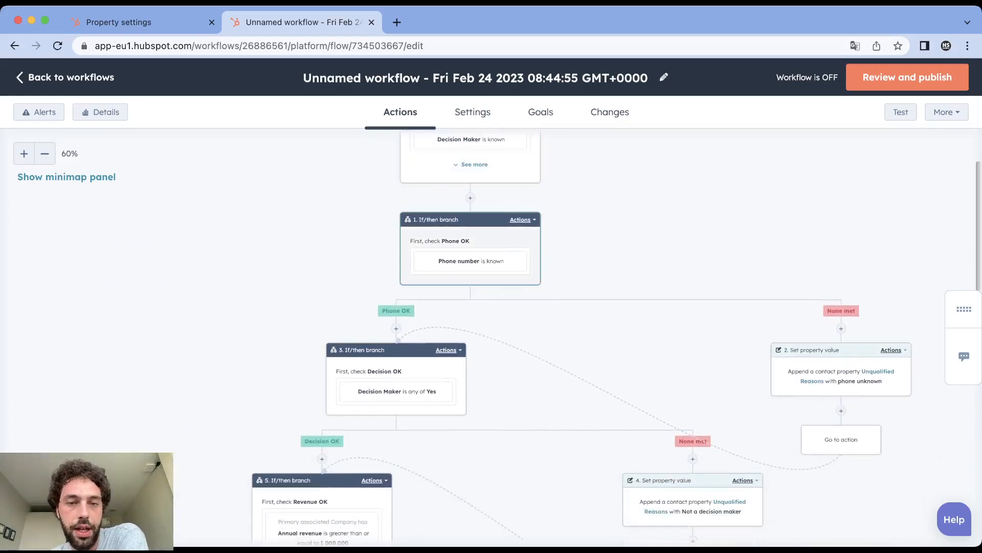
pyautogui.scroll(-12, 320, 348)
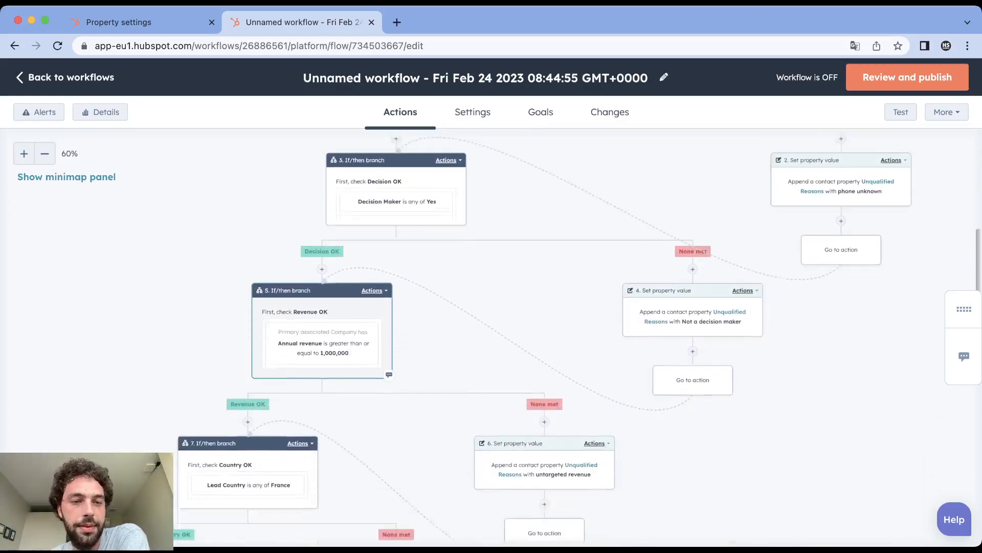
pyautogui.scroll(-3, 320, 348)
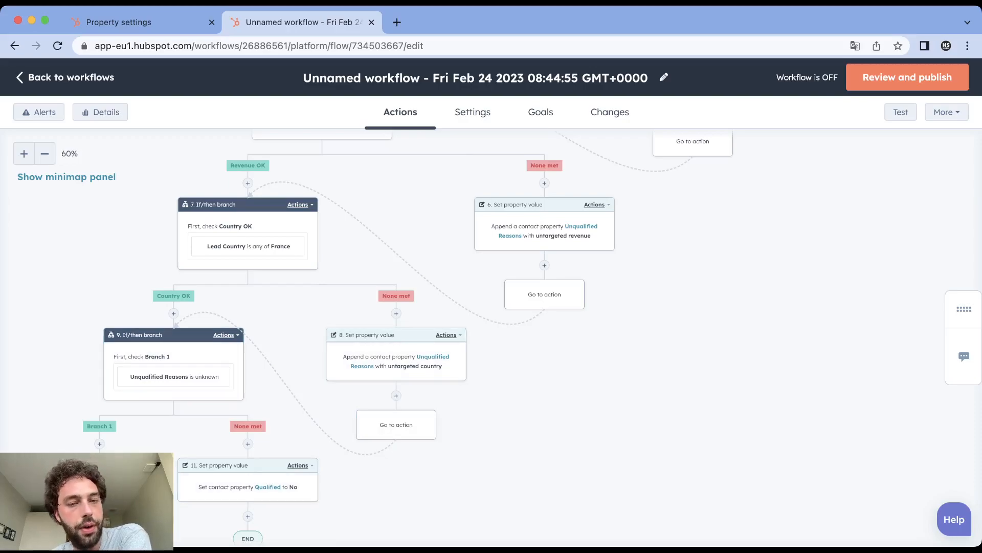
# - Add a Clear property value action for the contact property Unqualified Reasons between the enrollment trigger and the phone number check, and save it
pyautogui.scroll(10, 540, 337)
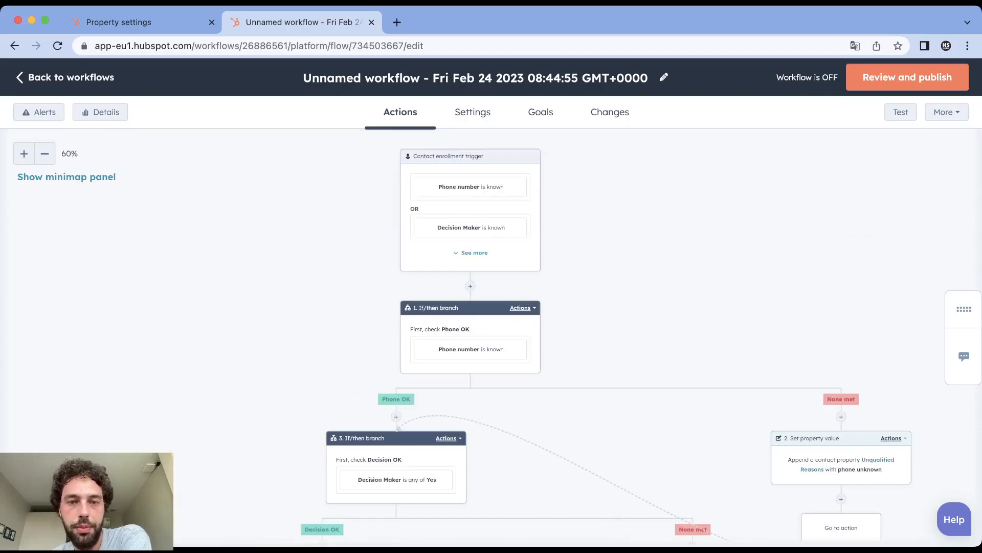
pyautogui.click(470, 286)
pyautogui.scroll(-5, 829, 307)
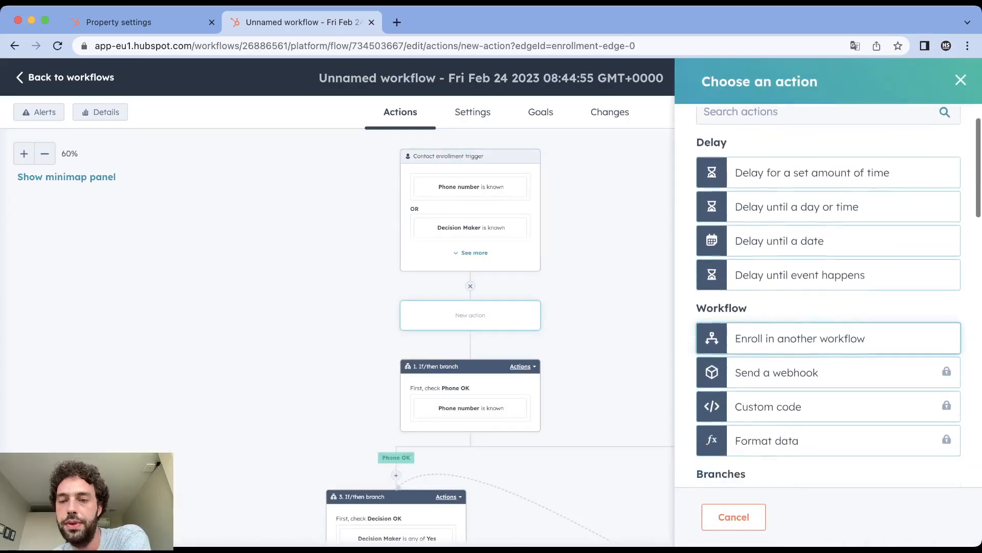
pyautogui.scroll(-10, 829, 286)
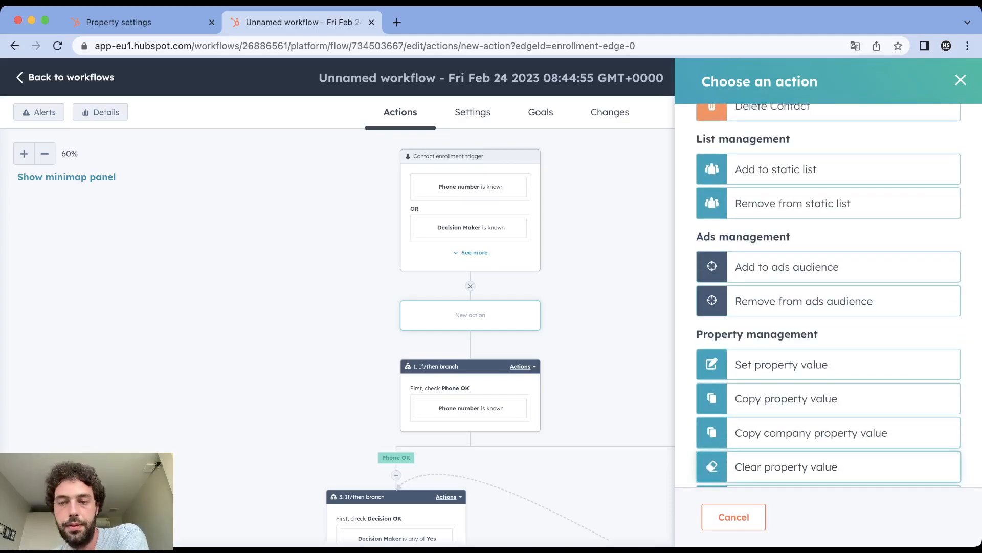
pyautogui.click(788, 466)
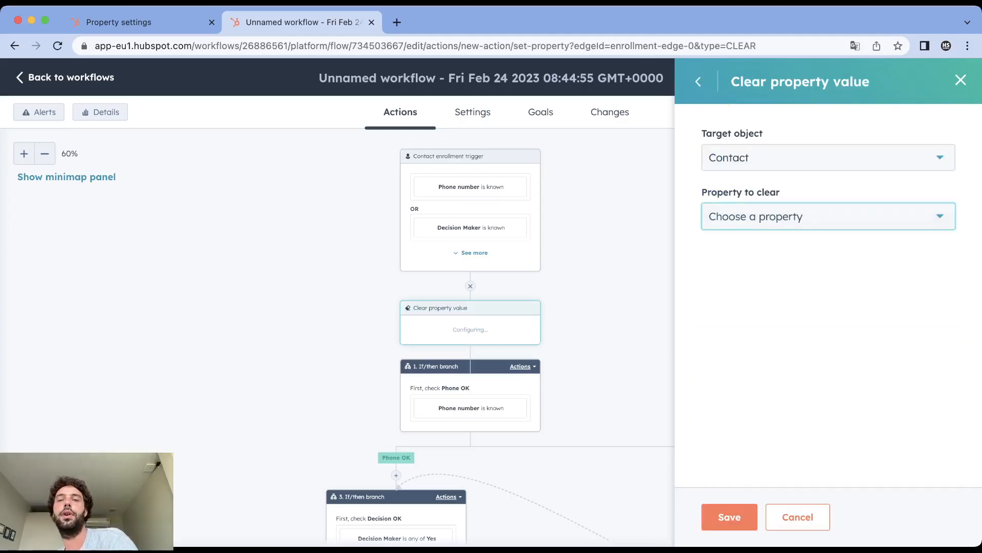
pyautogui.write('unqua')
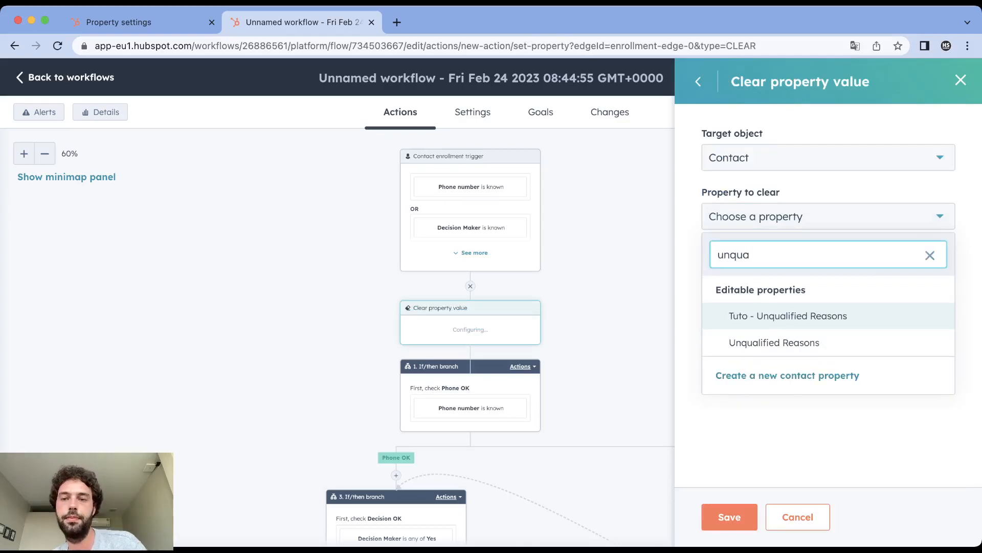
pyautogui.click(774, 342)
pyautogui.click(729, 517)
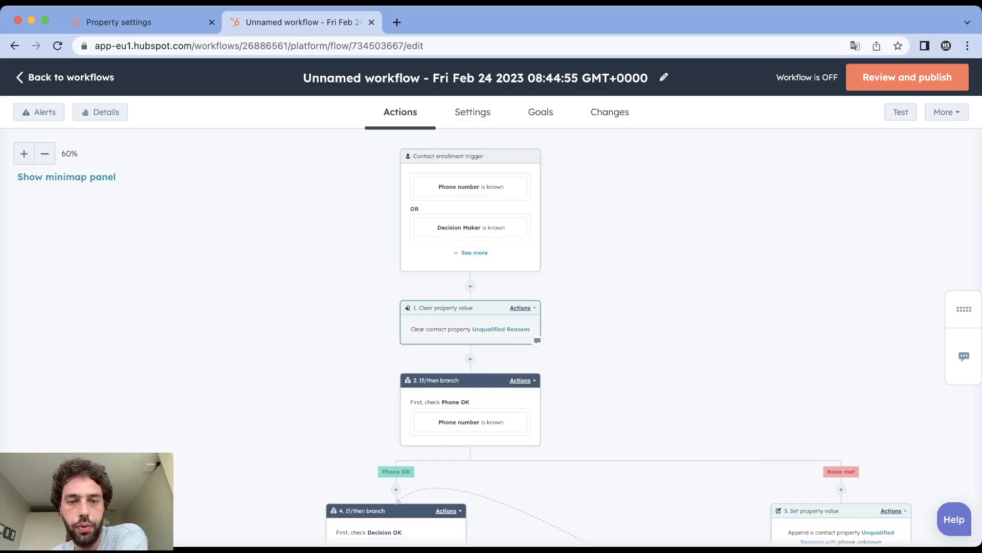
# - Open the workflow's pre-publish review and choose to enroll only contacts who meet the trigger criteria after the workflow is turned on
pyautogui.scroll(-6, 471, 327)
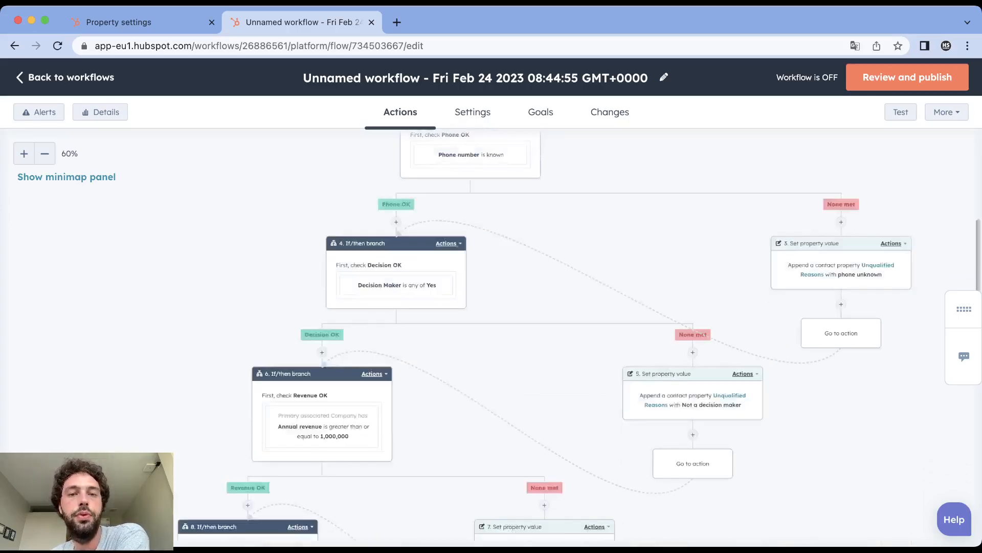
pyautogui.scroll(-5, 433, 336)
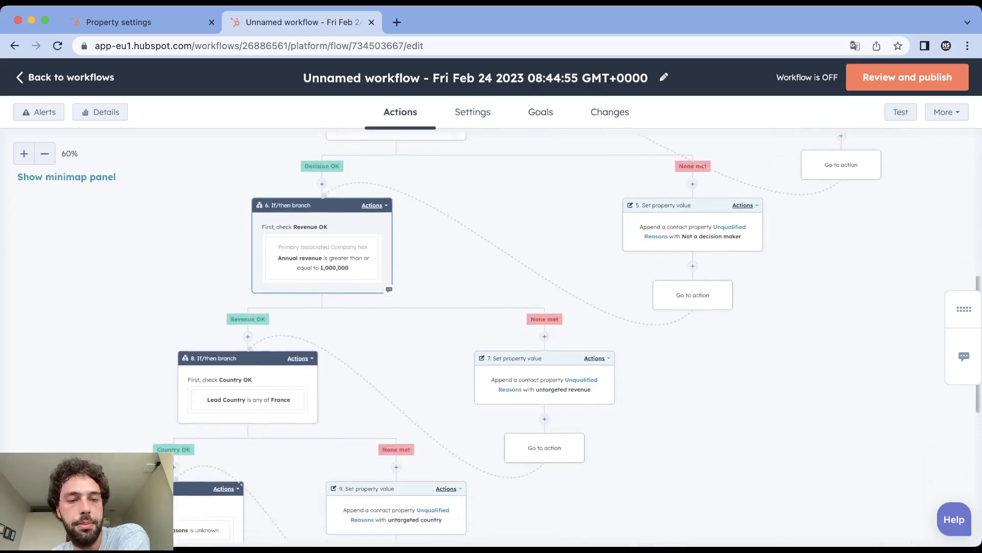
pyautogui.scroll(-2, 492, 337)
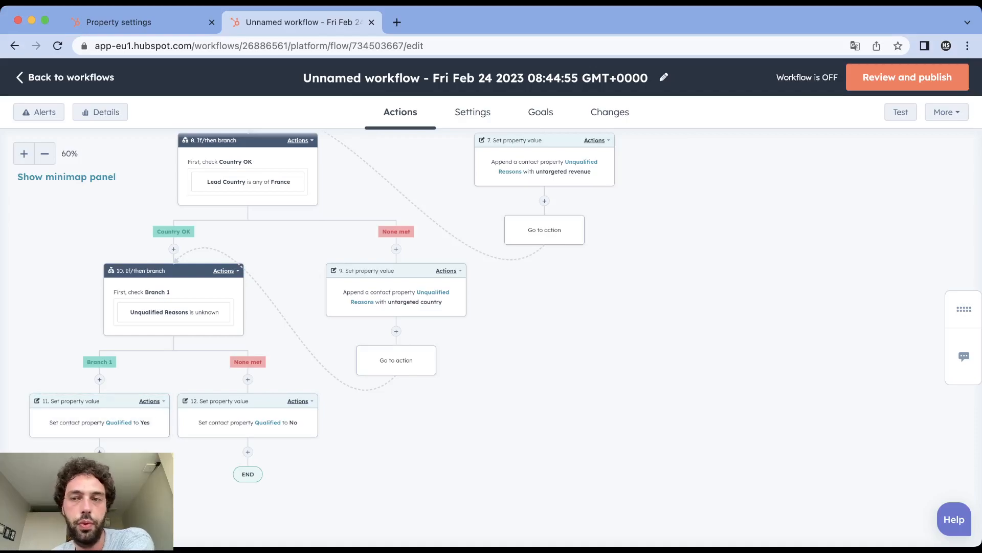
pyautogui.click(908, 77)
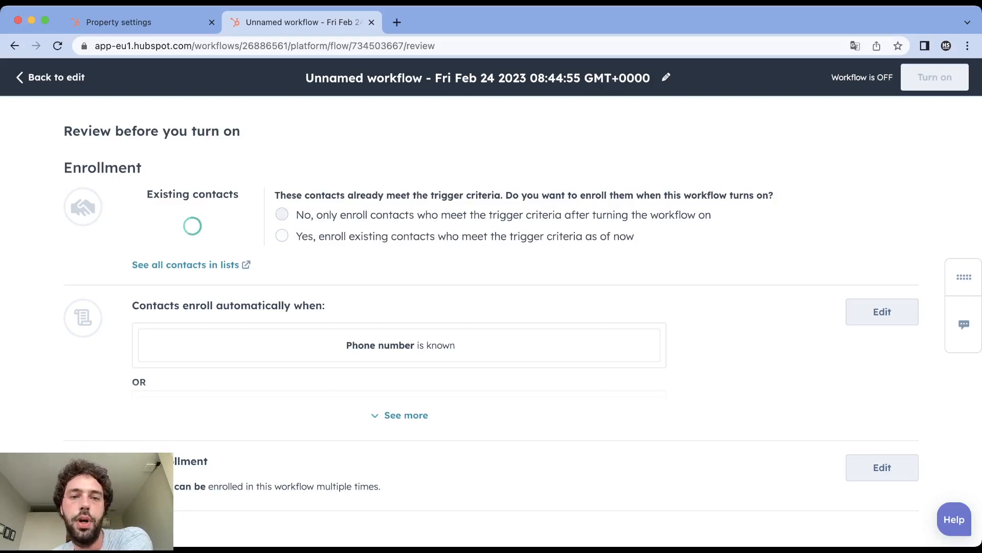
pyautogui.click(282, 214)
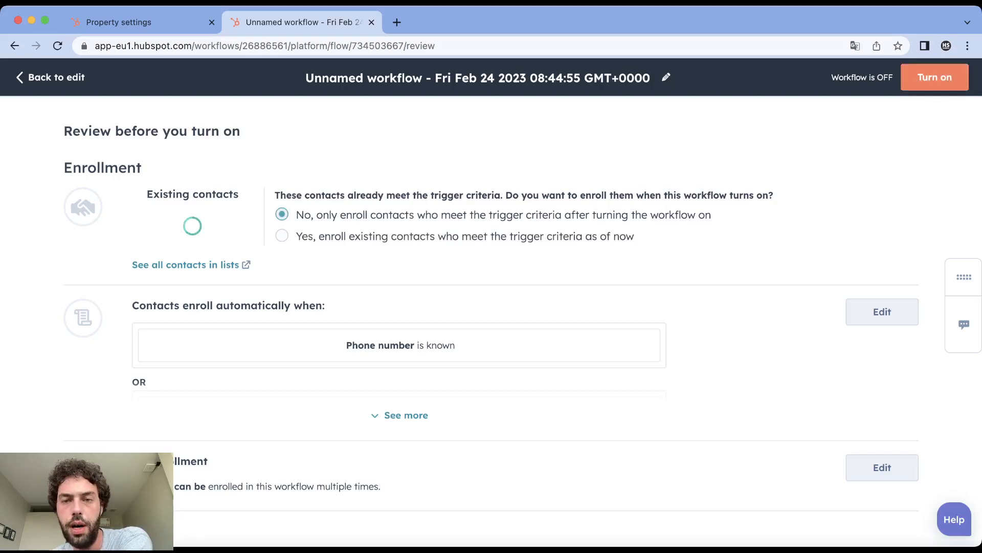